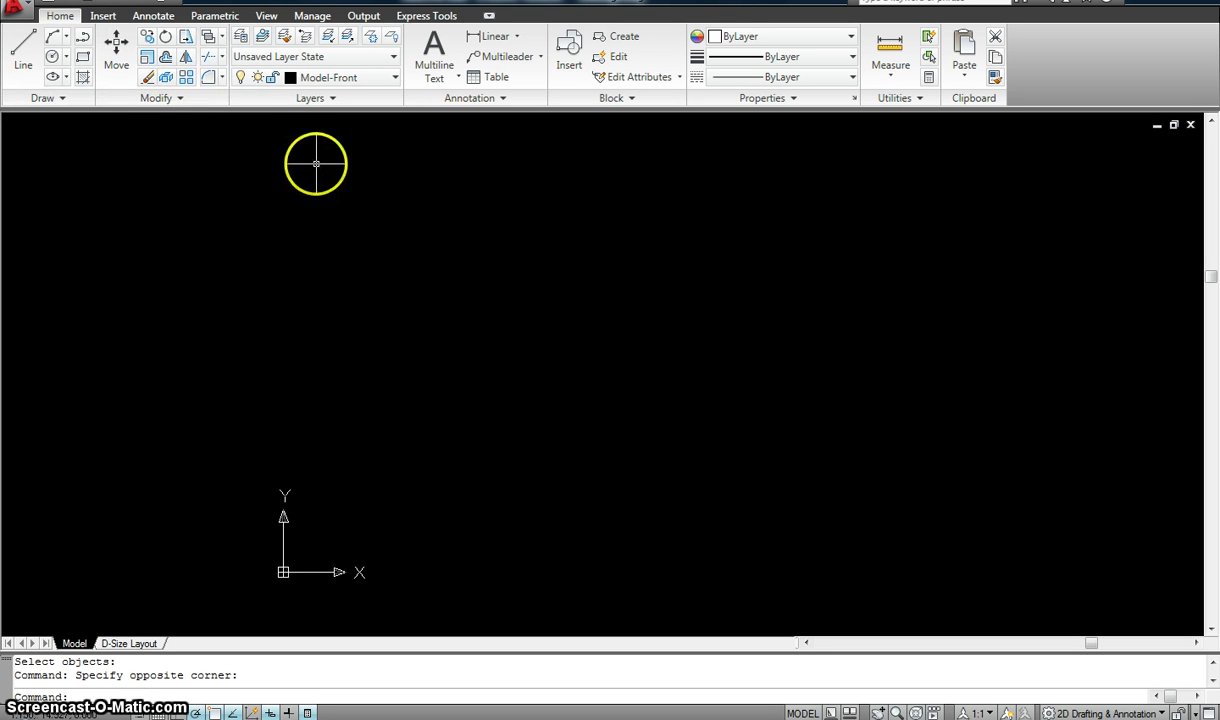
- Cancel the pending selection to clear the command prompt in the empty drawing
key(Escape)
key(Escape)
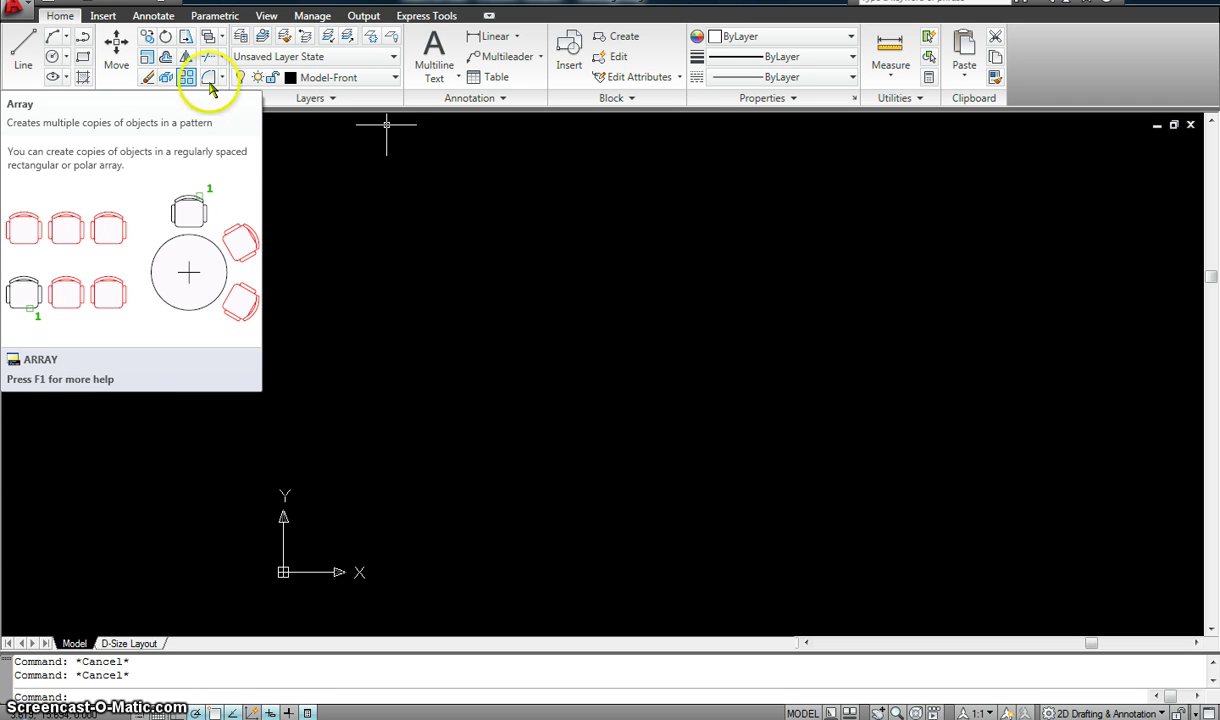
- Draw the table circle with radius 4 near the middle of the drawing
text(c)
key(Return)
click(422, 320)
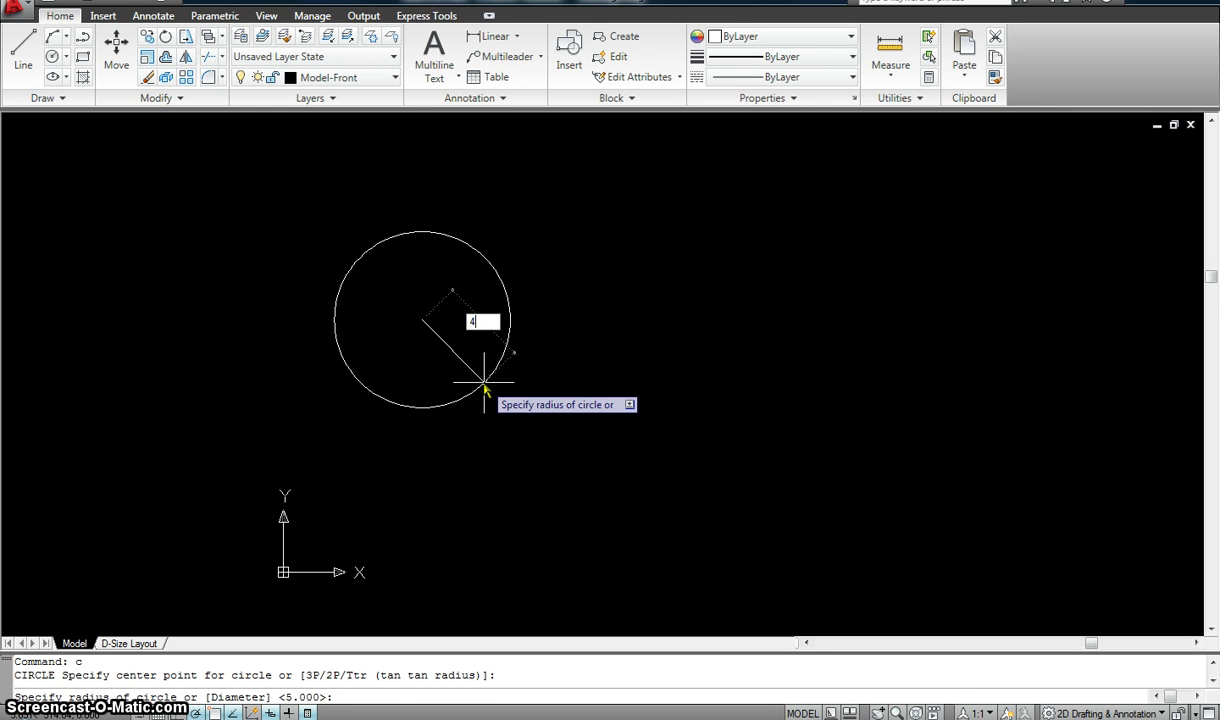
key(Return)
middle_drag(494, 330, 509, 380)
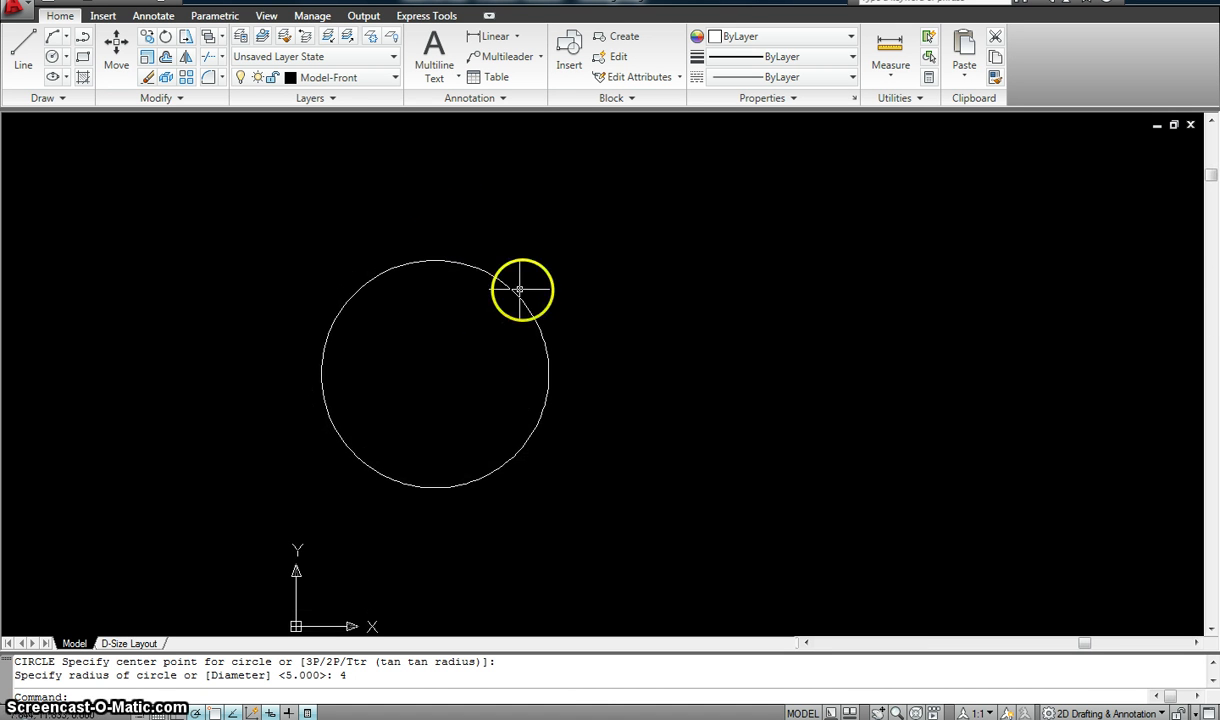
key(Escape)
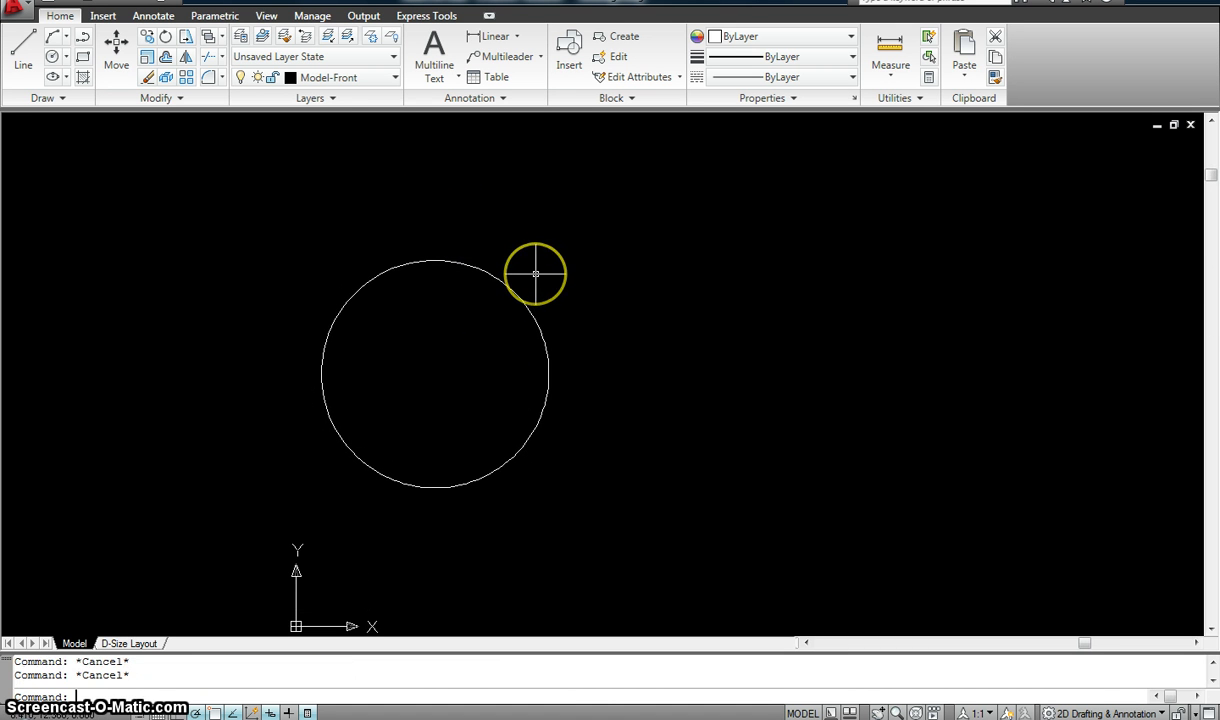
- Draw a vertical guide line from the circle's centre up past the table
text(rec)
key(Return)
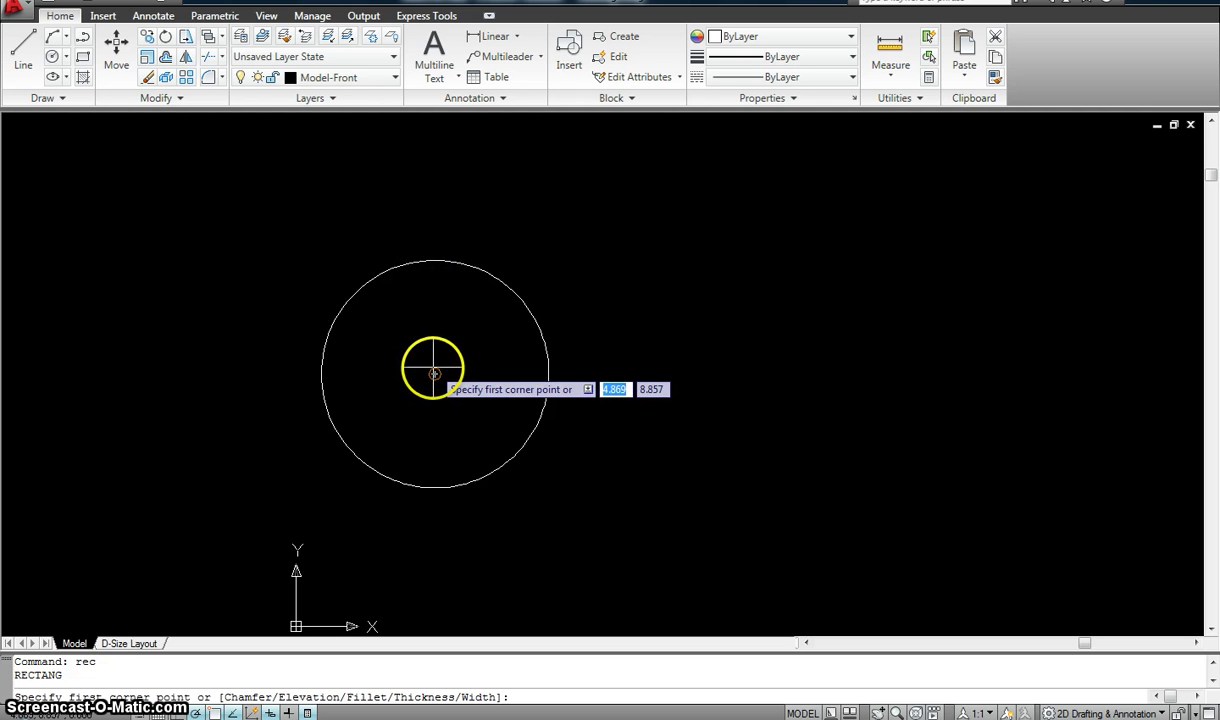
click(433, 373)
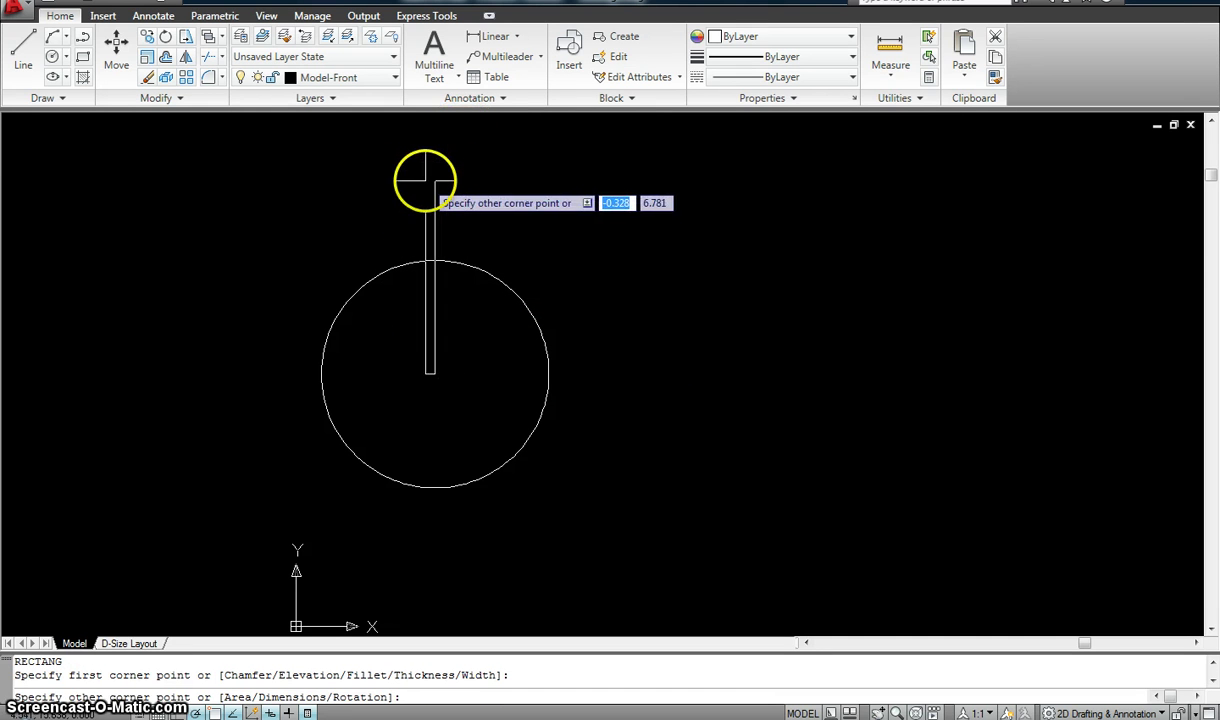
key(Escape)
text(l)
key(Return)
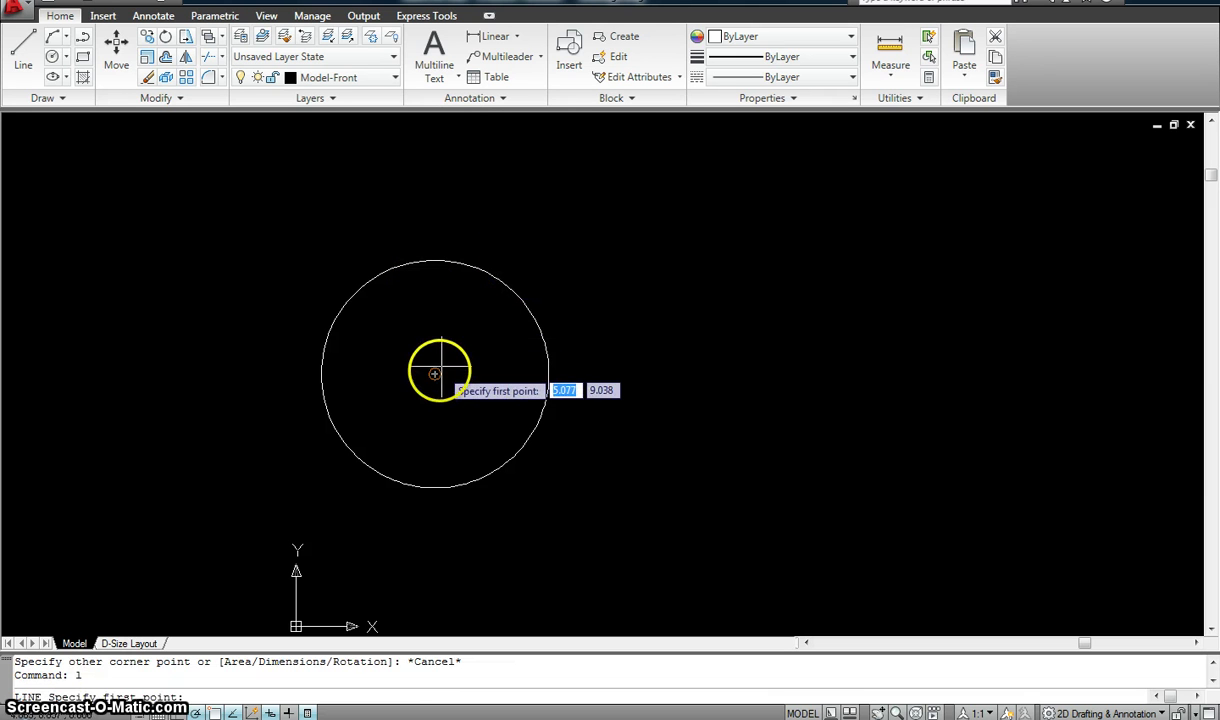
click(434, 374)
click(438, 210)
key(Escape)
- Draw the small square chair rectangle just above the circle
text(rec)
key(Return)
scroll(436, 212, up, 4)
click(407, 233)
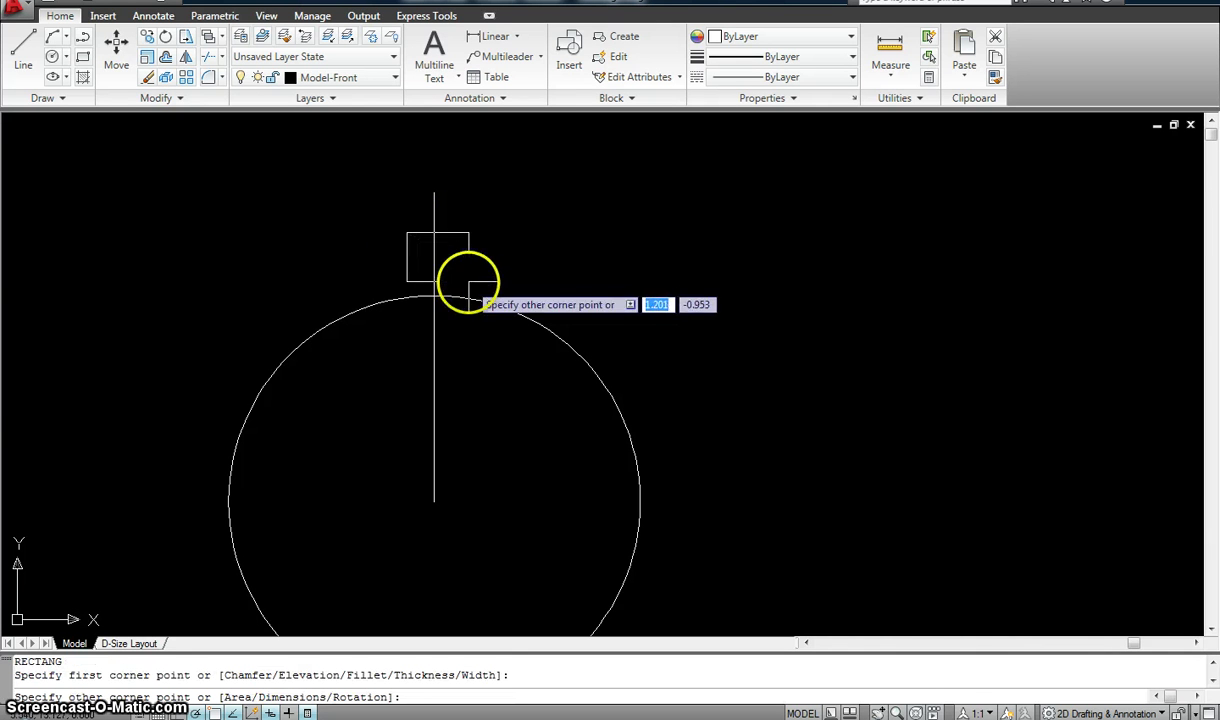
scroll(466, 280, up, 3)
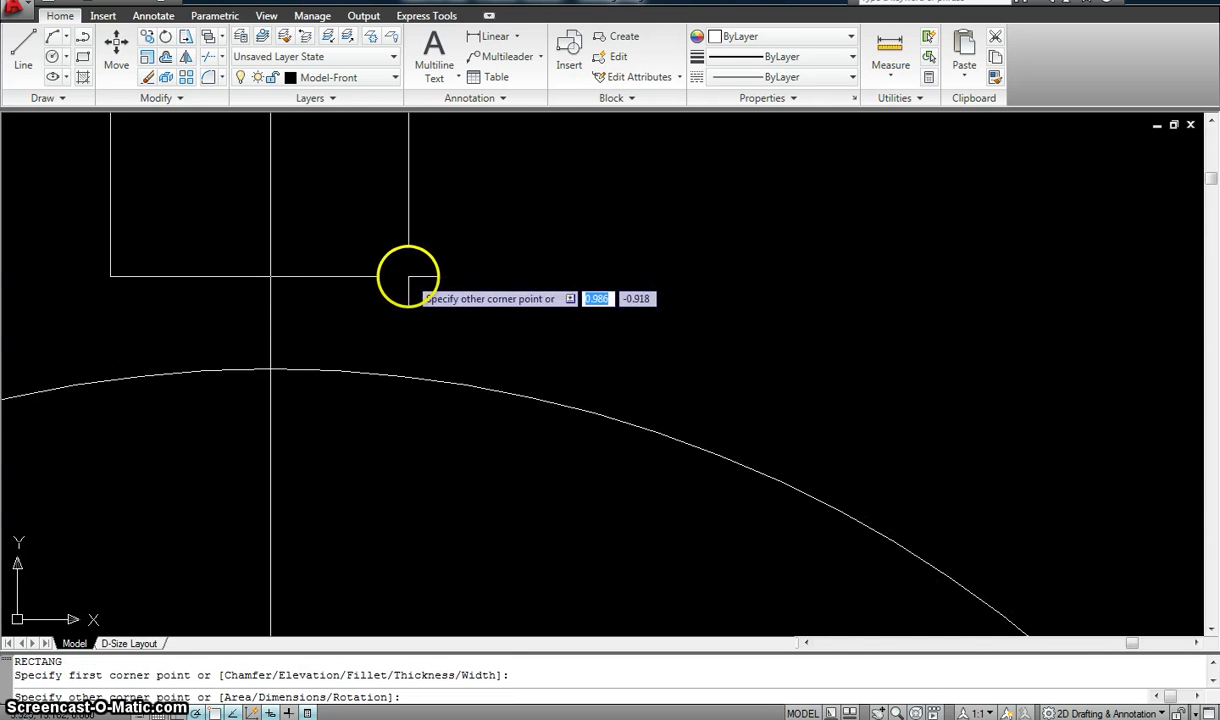
scroll(422, 281, down, 1)
click(436, 280)
middle_drag(436, 280, 489, 348)
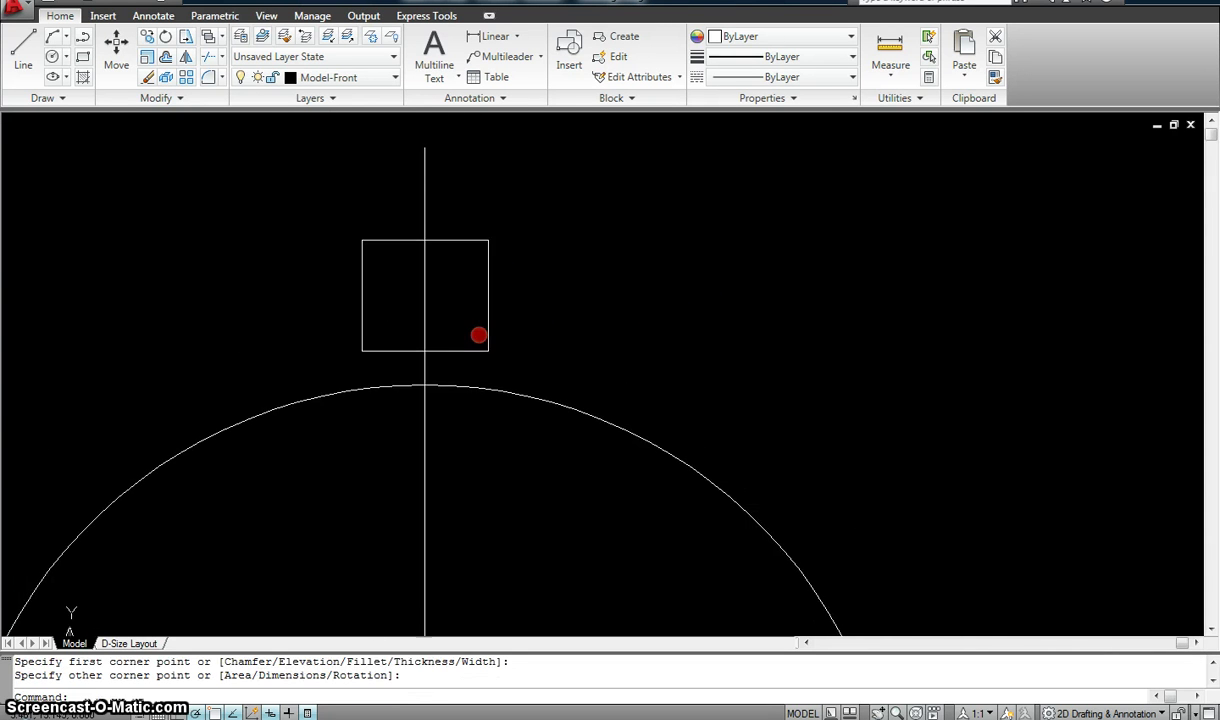
key(Escape)
key(Escape)
- Try moving the chair rectangle, then cancel the move
text(m)
key(Return)
click(526, 309)
click(446, 234)
key(Return)
scroll(422, 237, up, 4)
scroll(430, 245, up, 2)
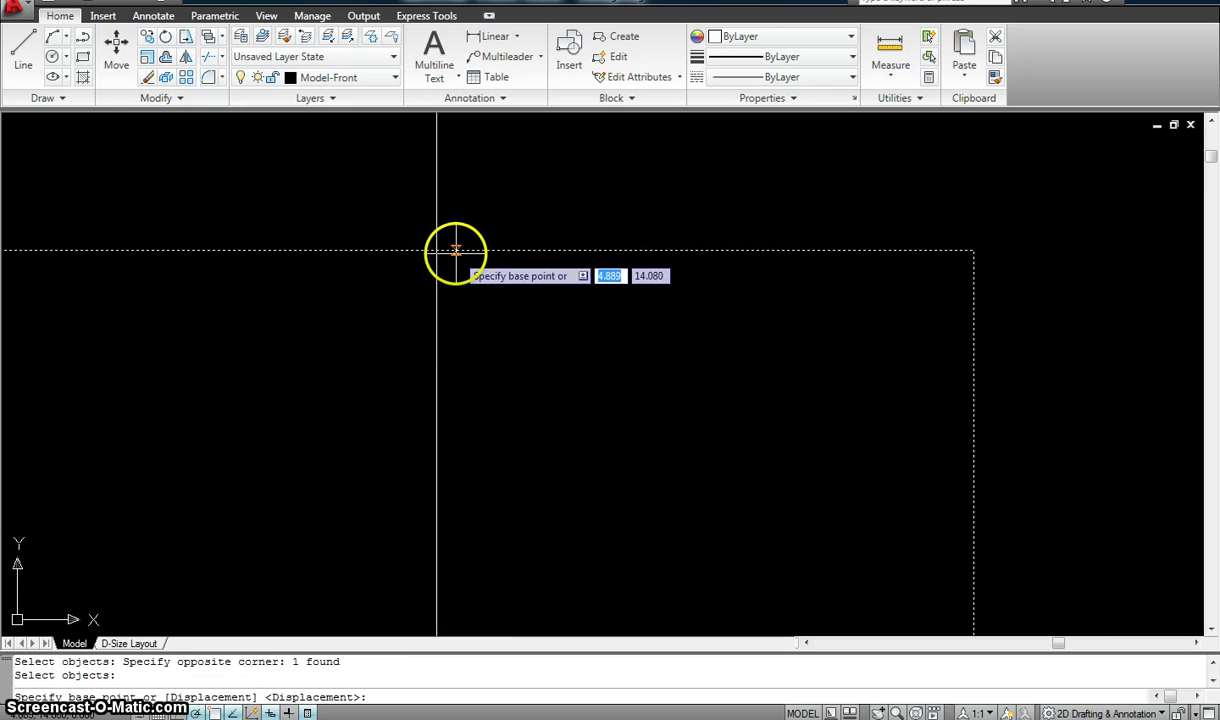
click(440, 243)
scroll(440, 243, down, 6)
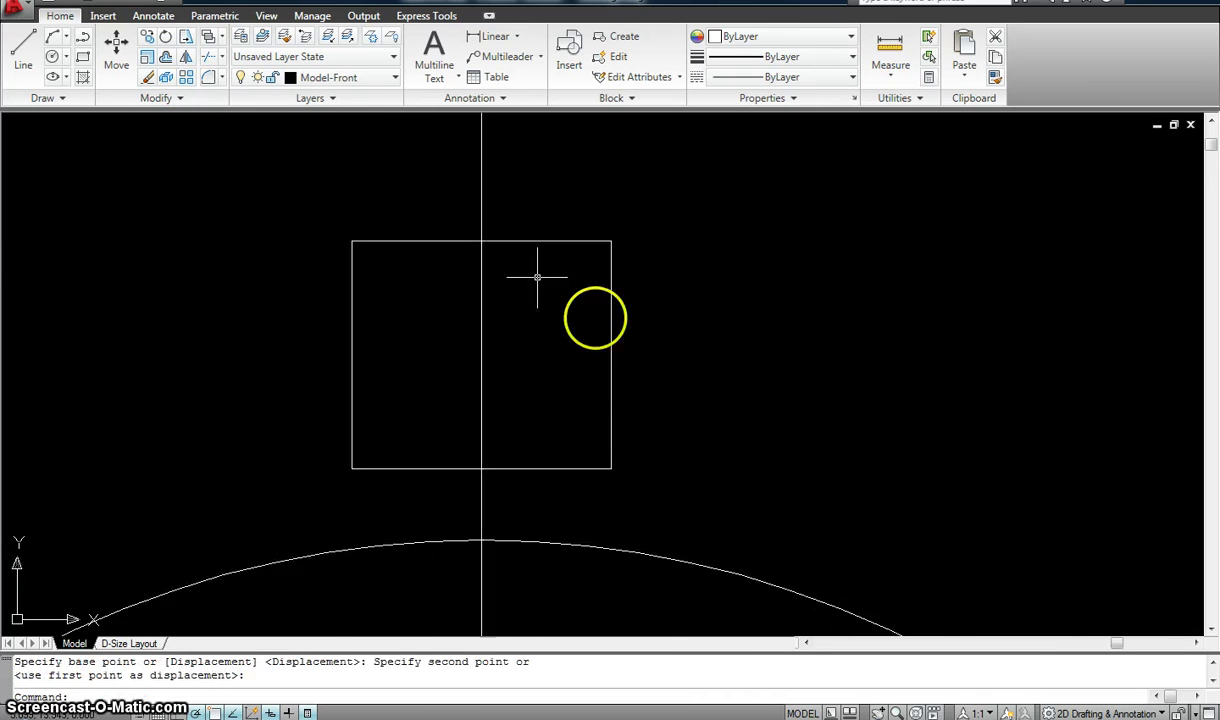
key(Escape)
- Draw the chair's back line across the rectangle from right edge to left edge
text(l)
key(Return)
scroll(595, 320, up, 4)
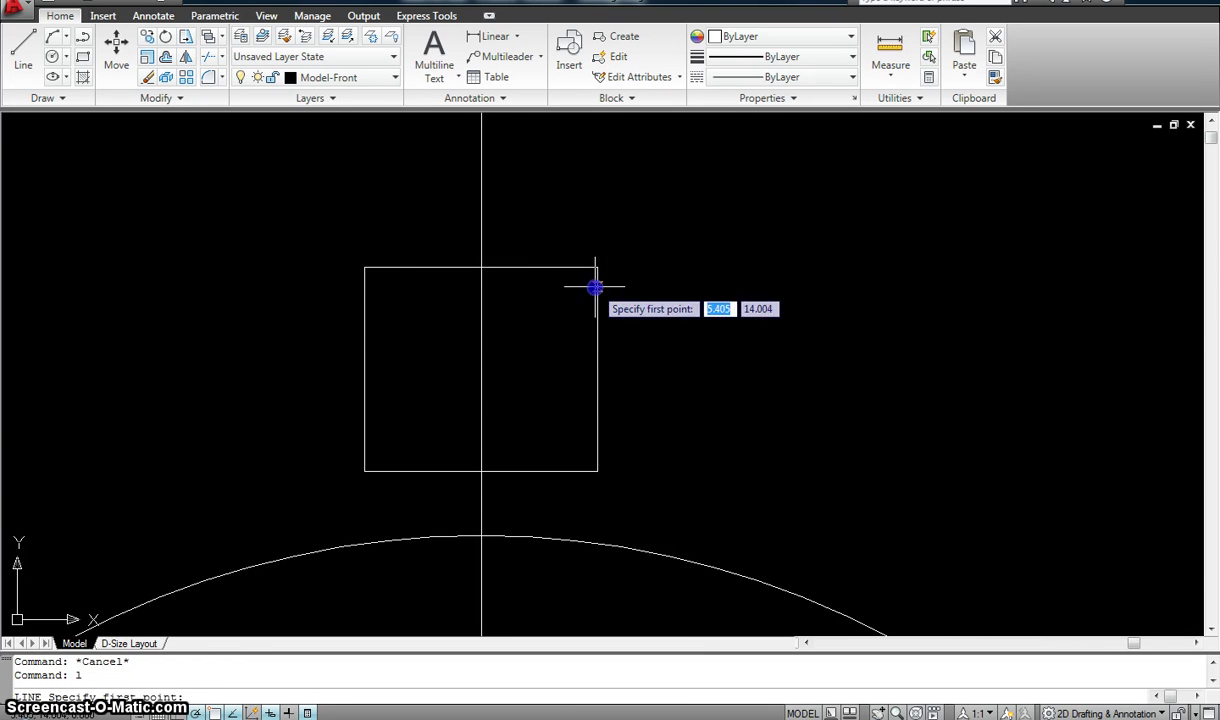
click(597, 286)
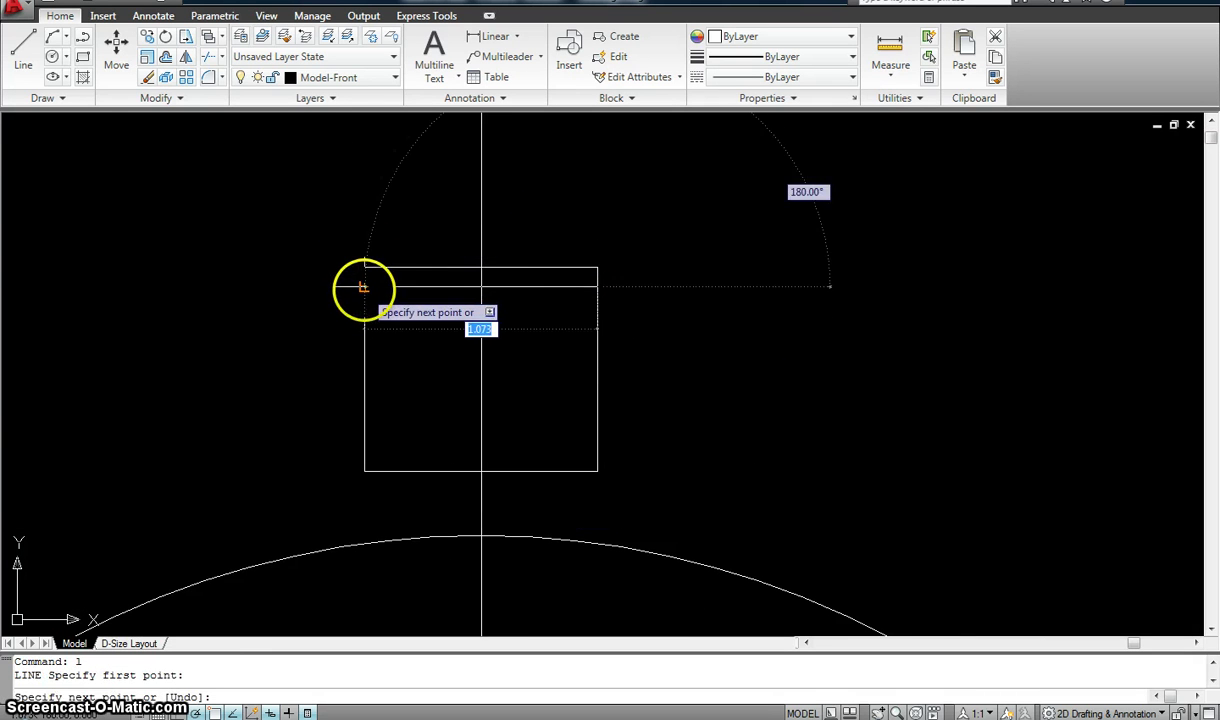
click(364, 287)
key(Escape)
scroll(427, 278, down, 4)
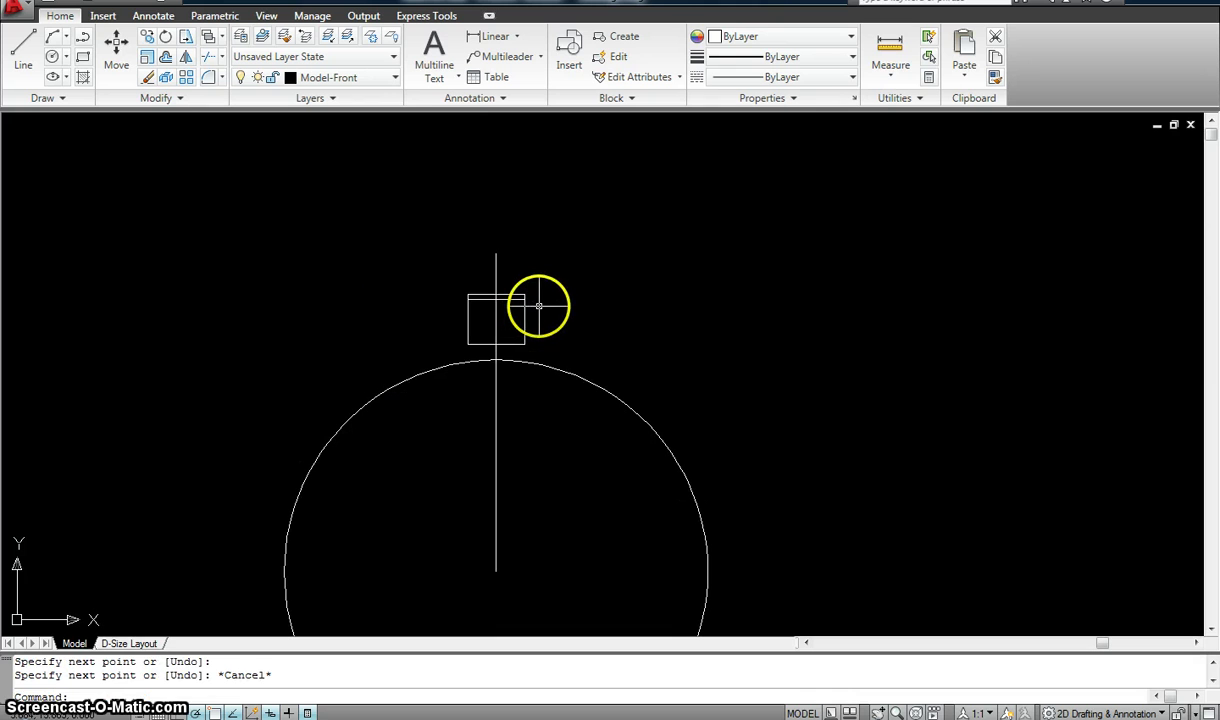
- Window-select the vertical guide line for erasing and recentre the view on table and chair
text(e)
key(Return)
click(521, 272)
click(488, 268)
scroll(500, 265, down, 2)
scroll(513, 270, up, 2)
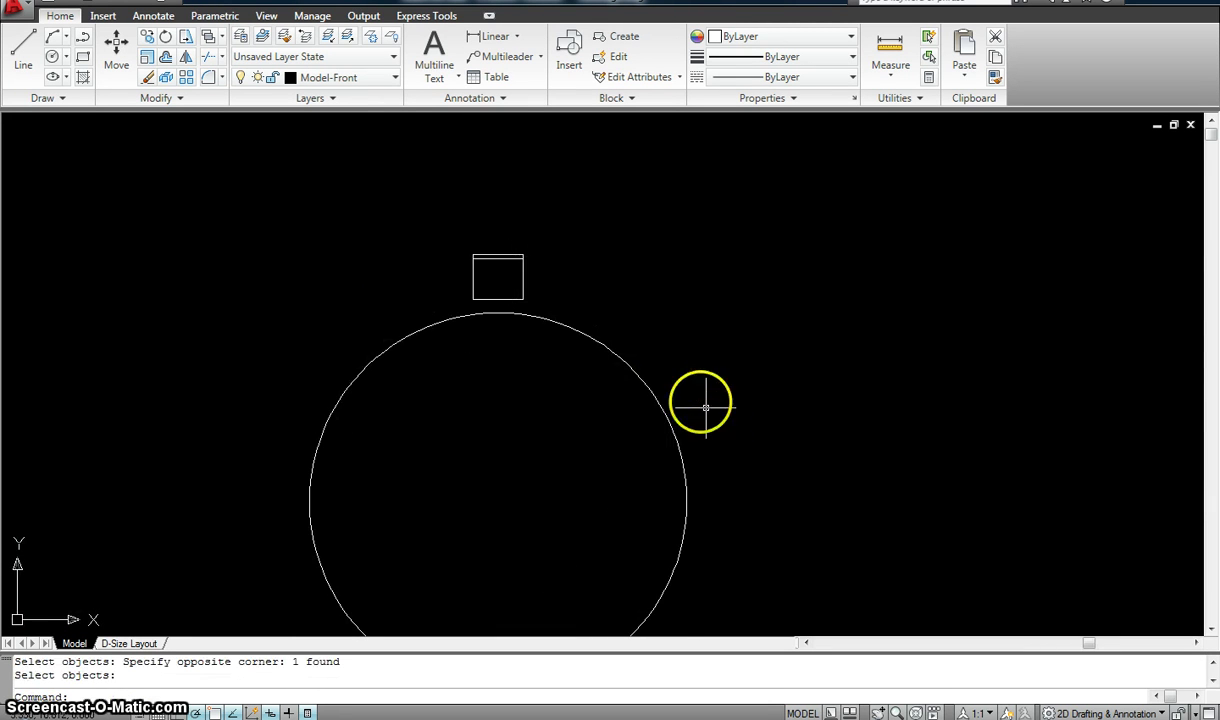
scroll(713, 504, down, 2)
middle_drag(713, 504, 703, 452)
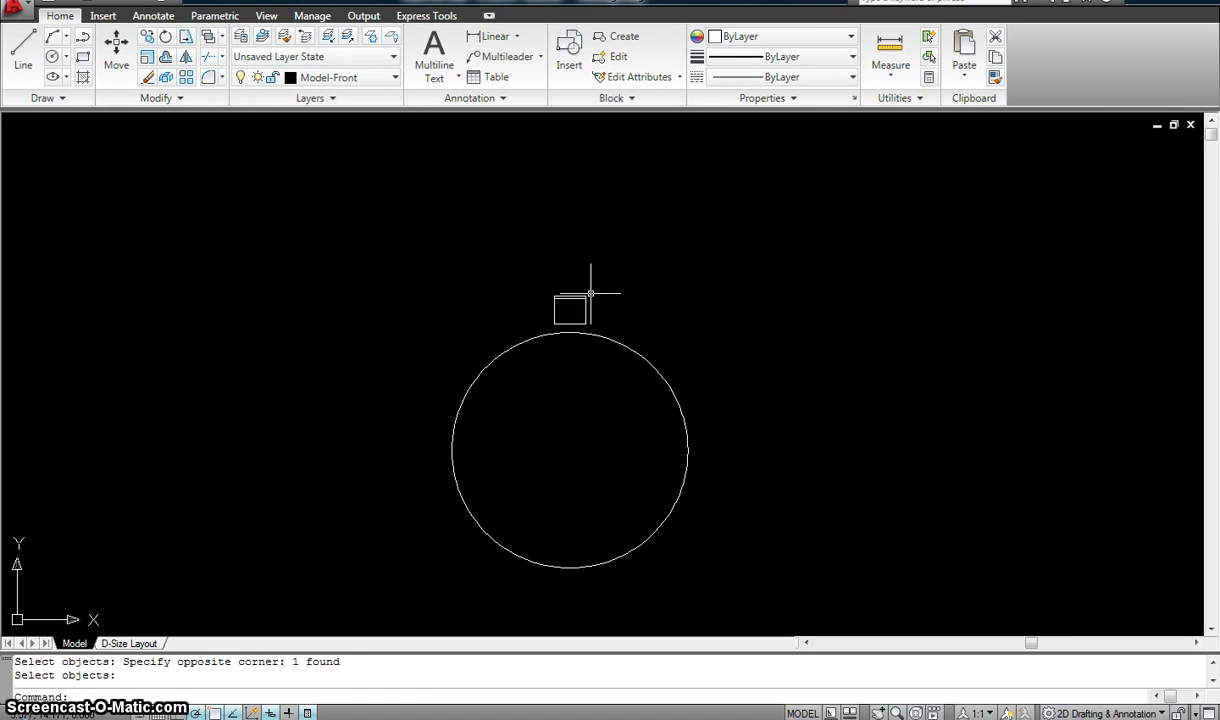
- Confirm erasing the guide line and cancel an accidental Stretch command
key(Escape)
text(s)
key(Return)
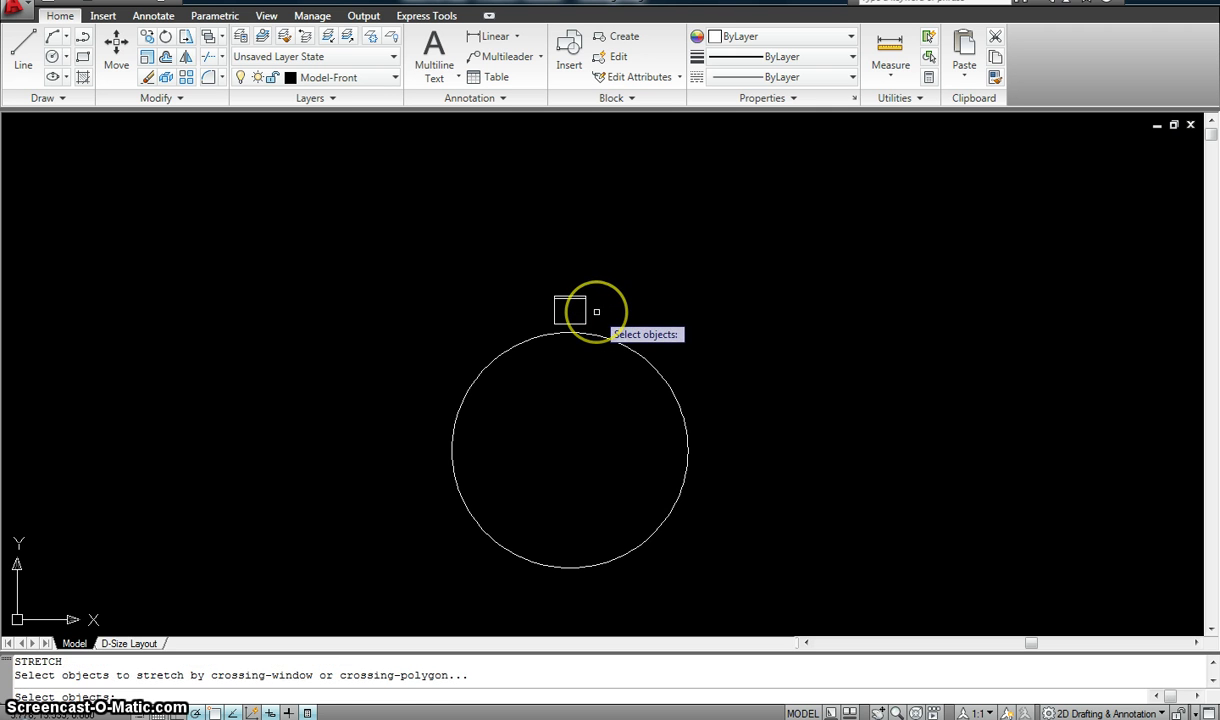
key(Escape)
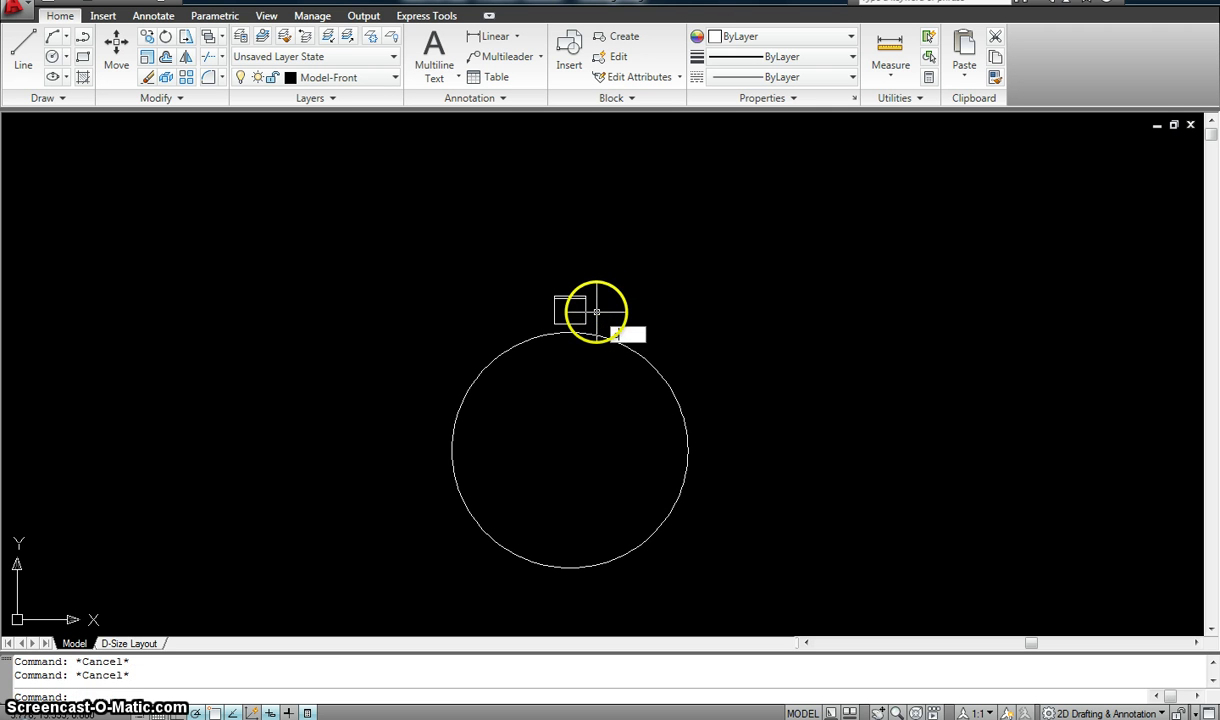
- Scale the chair and its back line by a factor of 2 about a point on the chair
key(Return)
click(595, 316)
click(546, 262)
key(Return)
scroll(557, 295, up, 2)
scroll(557, 295, up, 2)
click(591, 298)
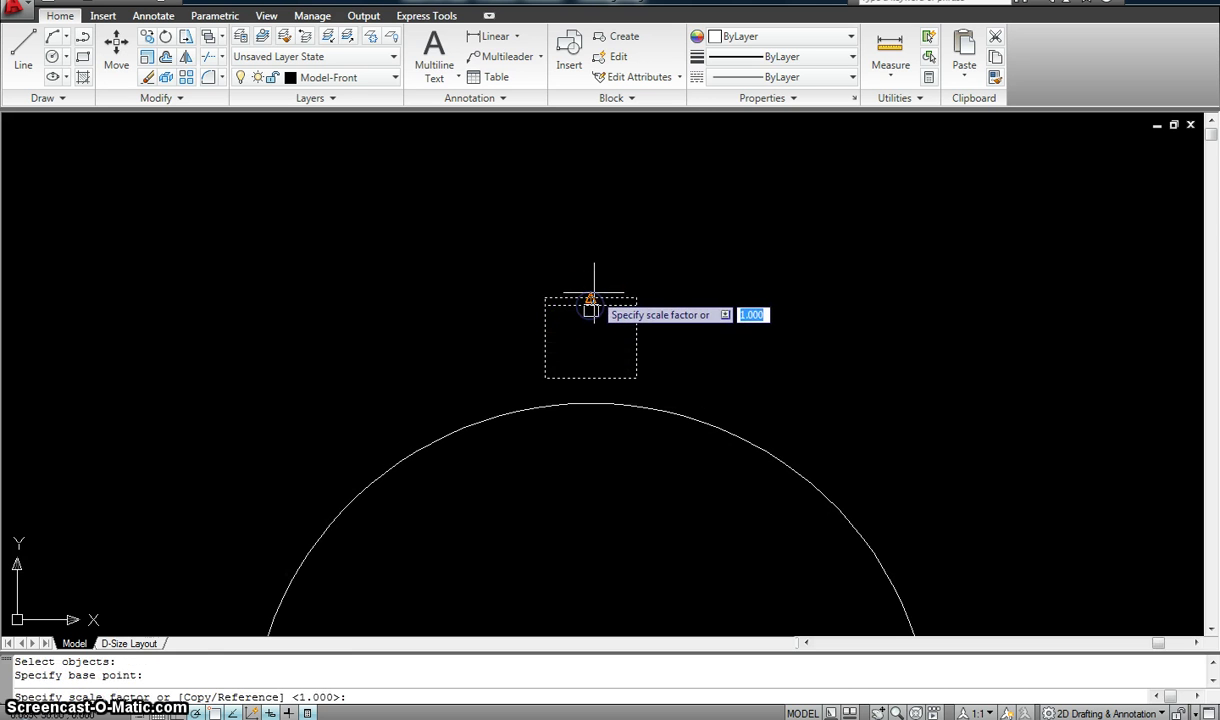
text(2)
key(Return)
- Select the enlarged chair for a move, then cancel, leaving it in place
text(m)
key(Return)
click(707, 376)
click(522, 192)
key(Return)
click(378, 251)
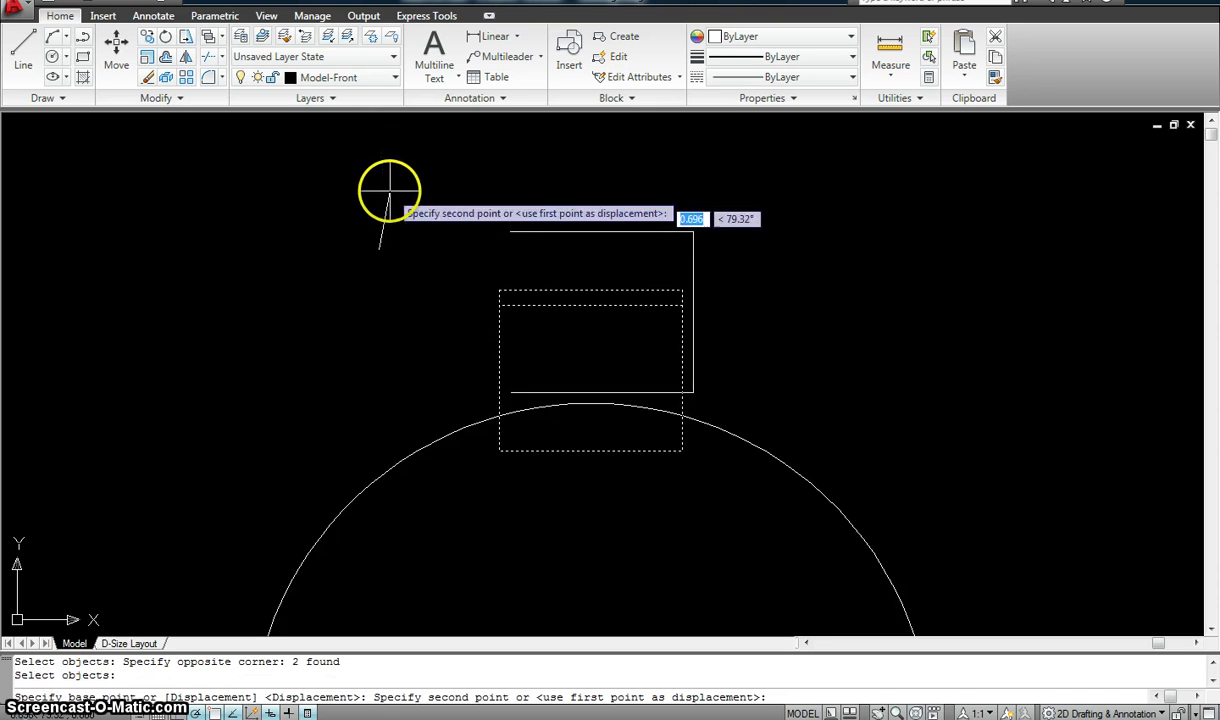
scroll(391, 192, down, 4)
key(Escape)
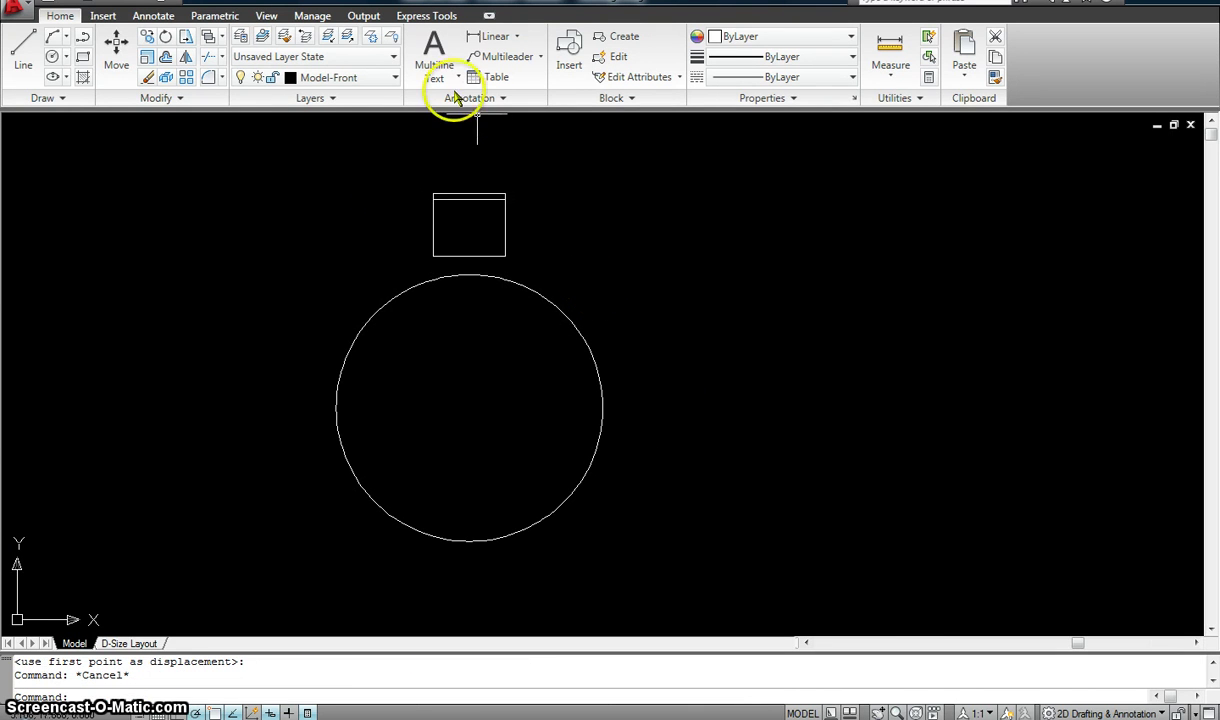
- Start a polar array and select the chair's two parts as its objects
click(187, 78)
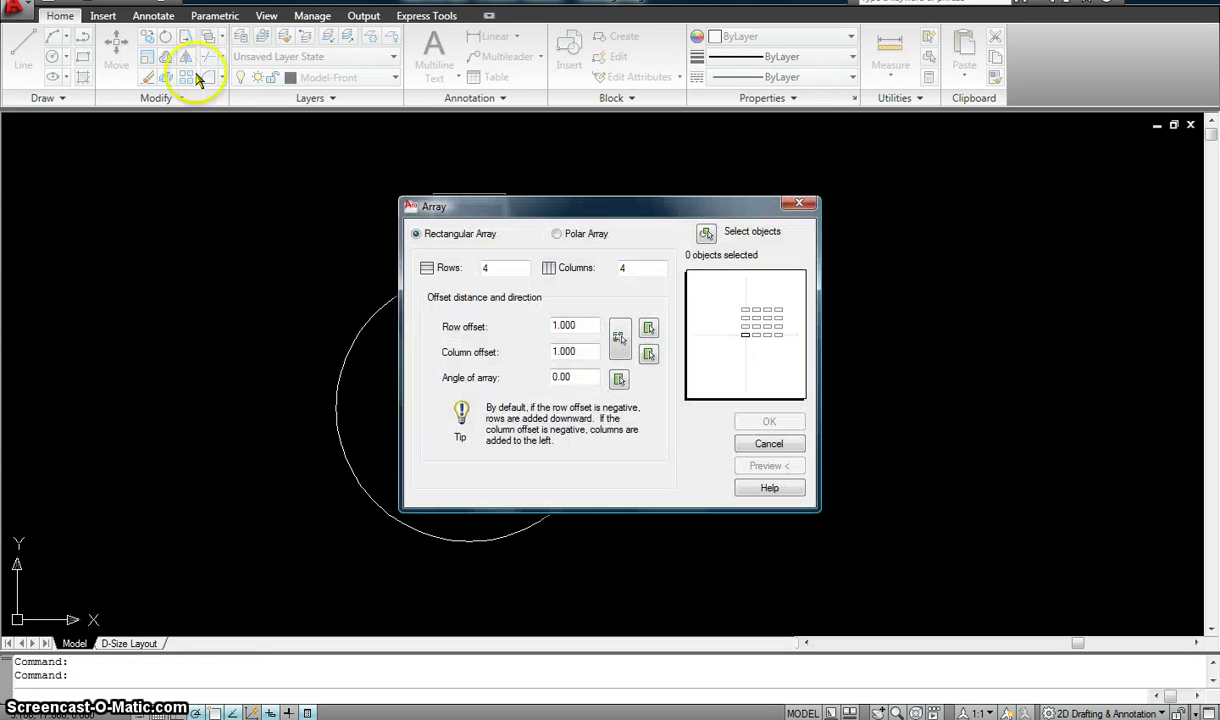
click(557, 234)
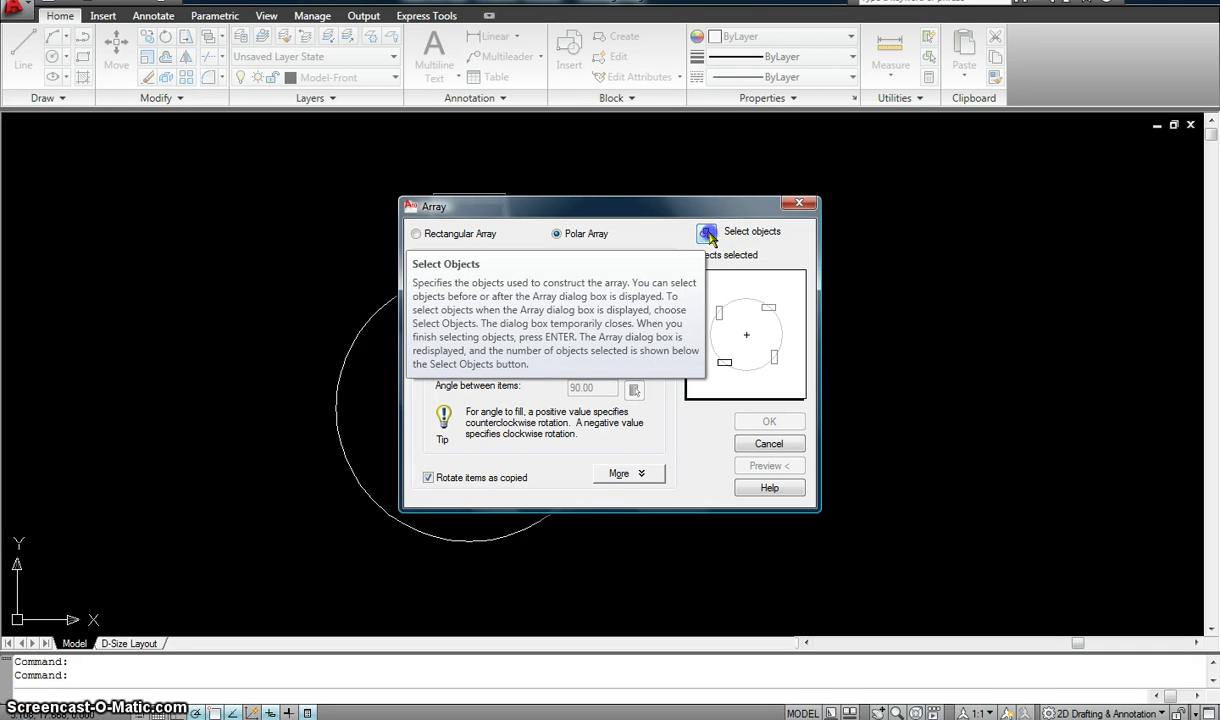
click(707, 234)
click(416, 171)
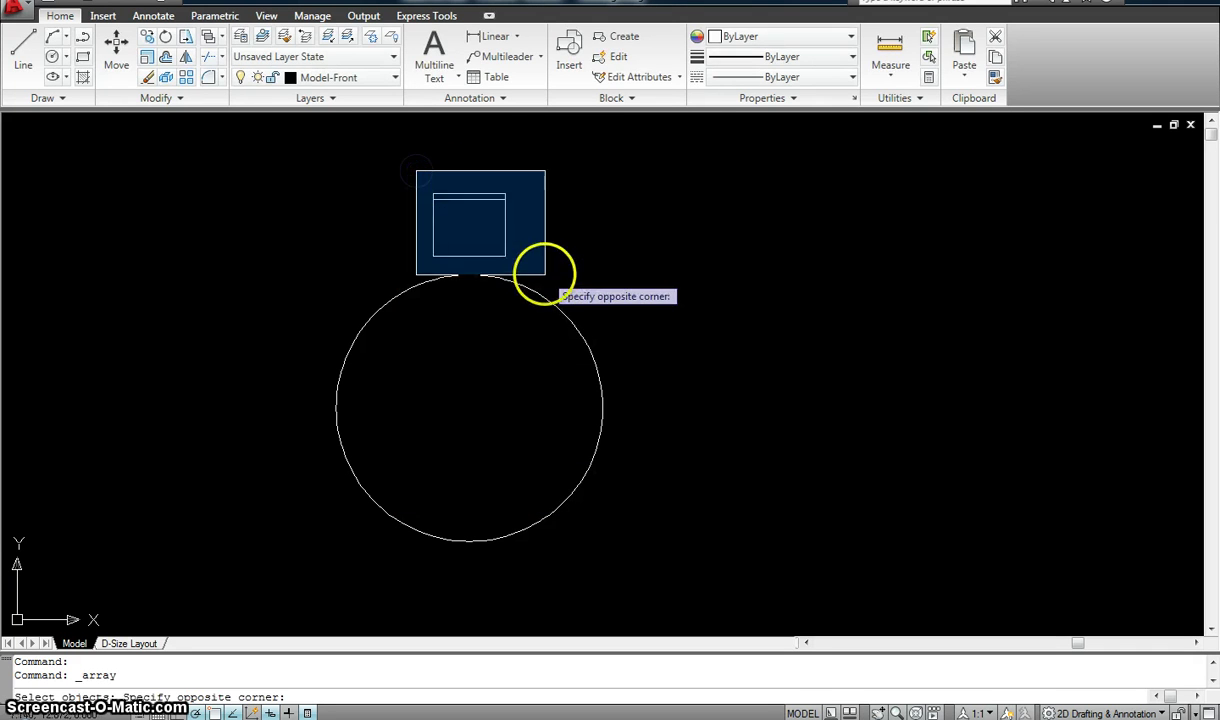
click(546, 274)
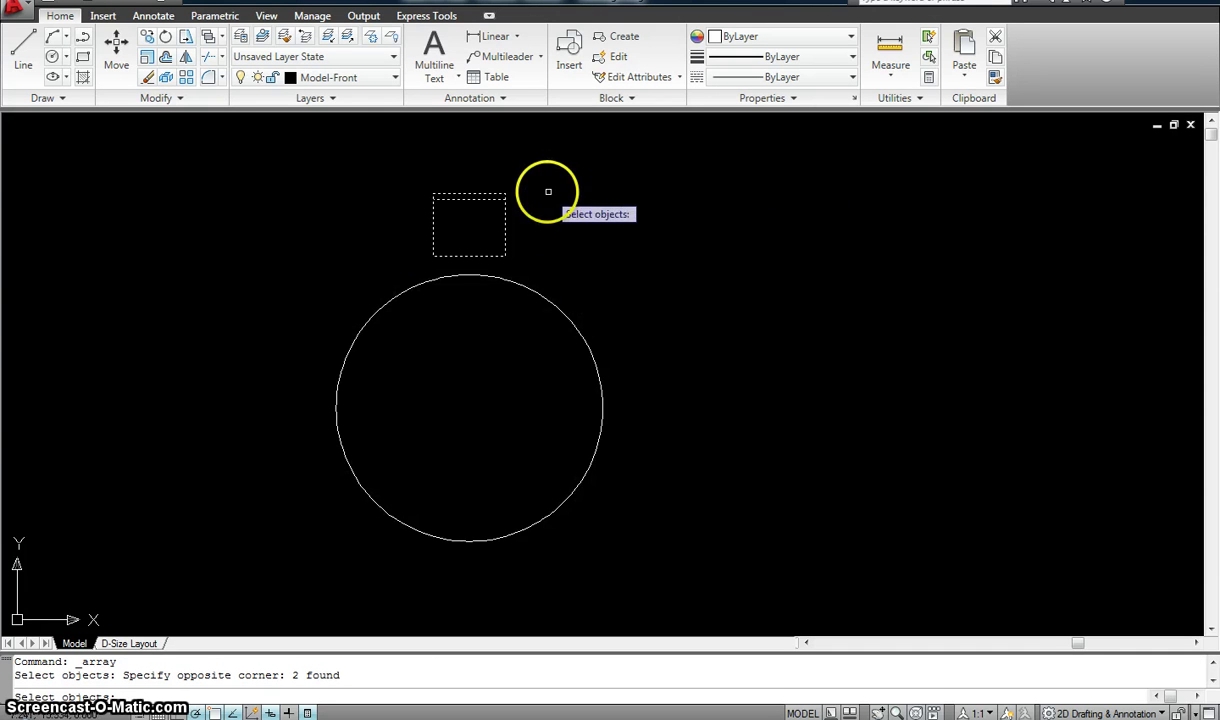
key(Return)
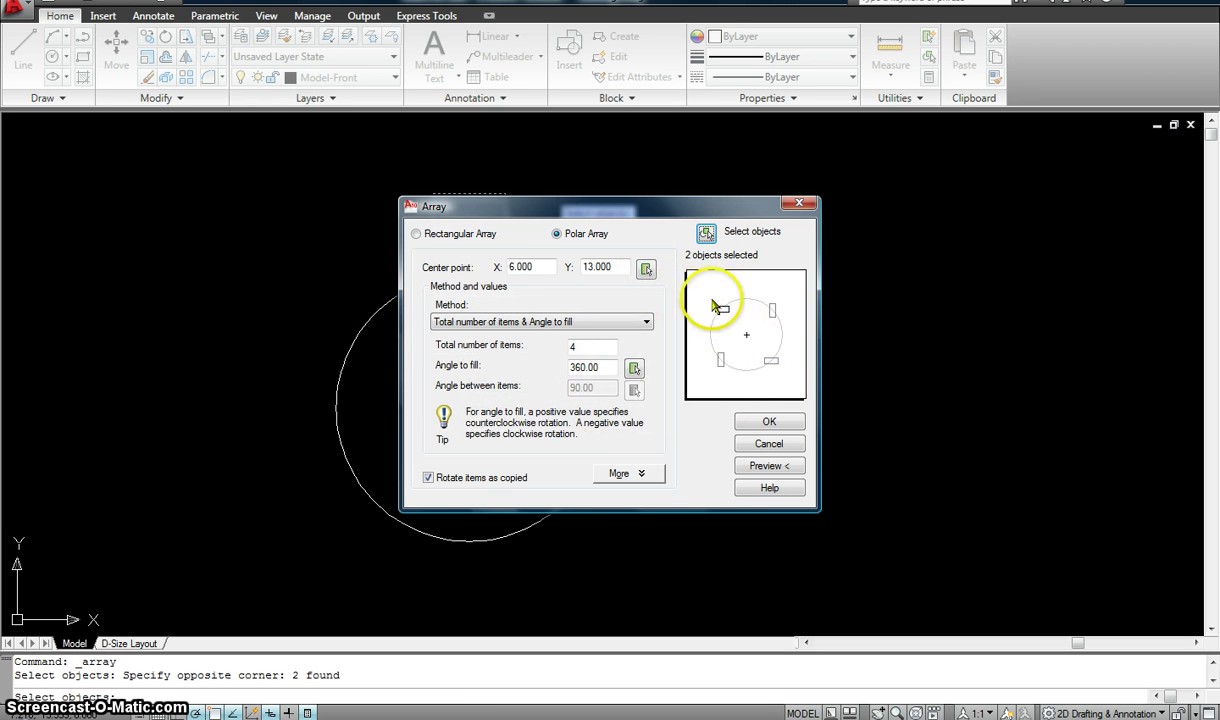
- Set the array centre at the table's centre and total items to 6
click(646, 268)
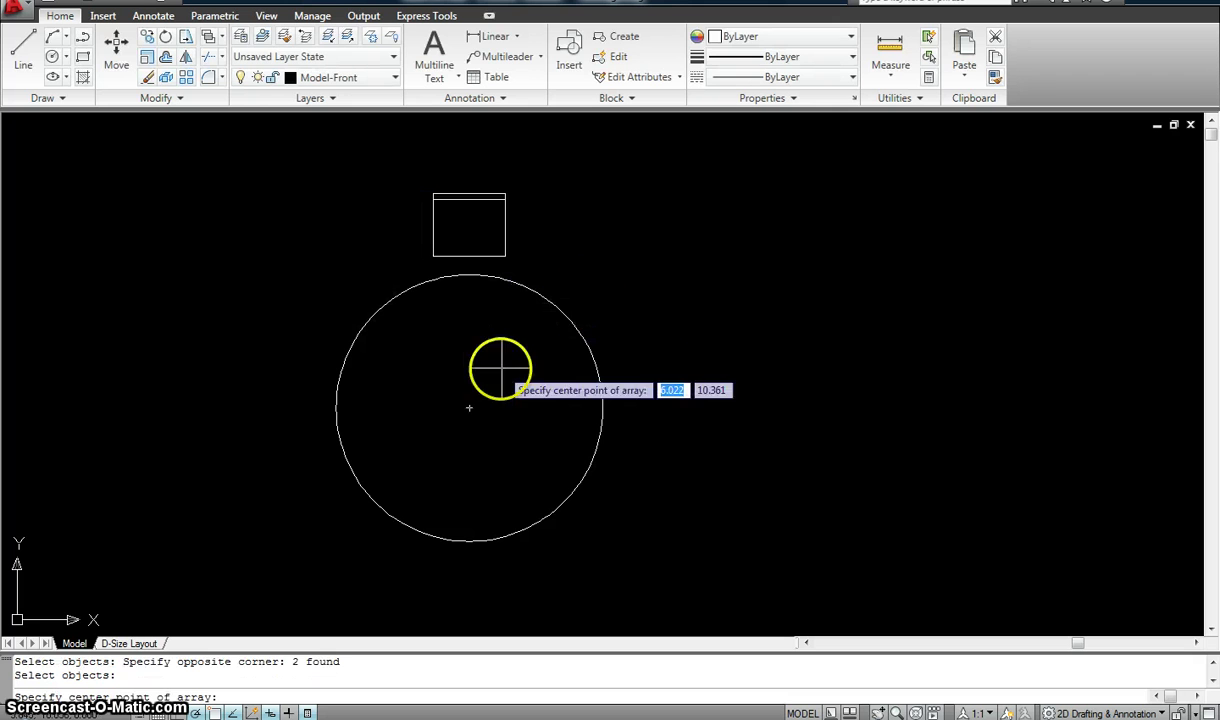
click(470, 407)
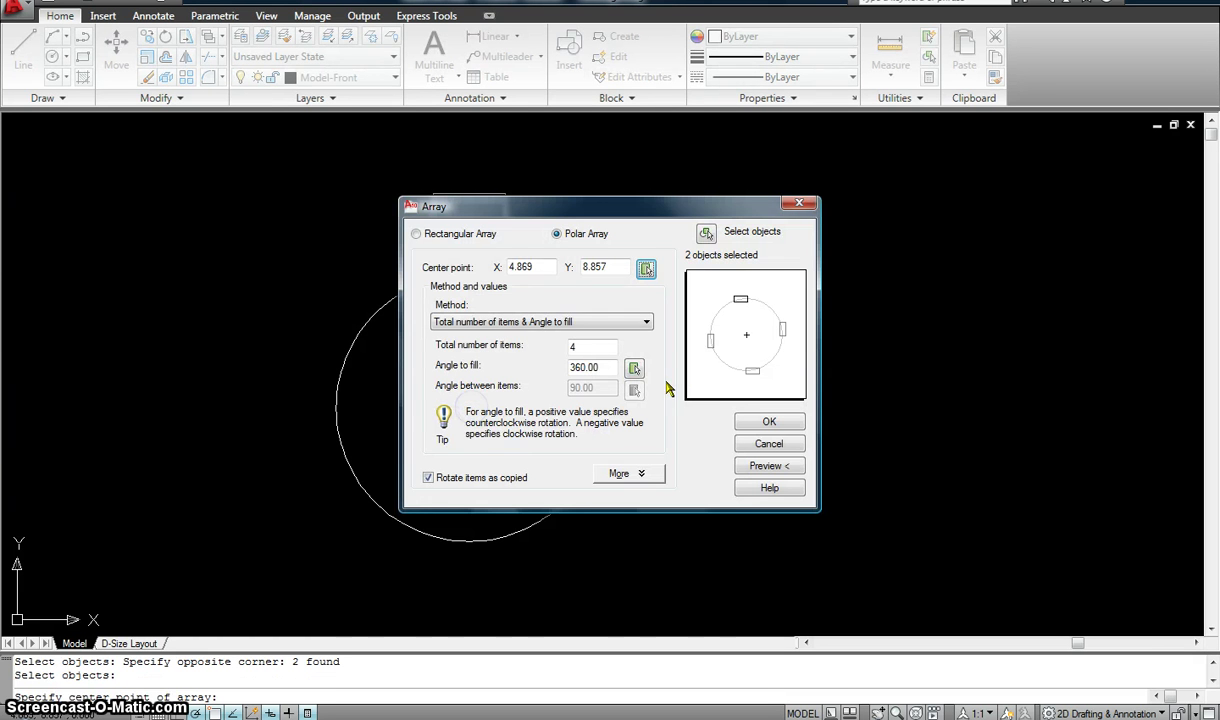
click(580, 346)
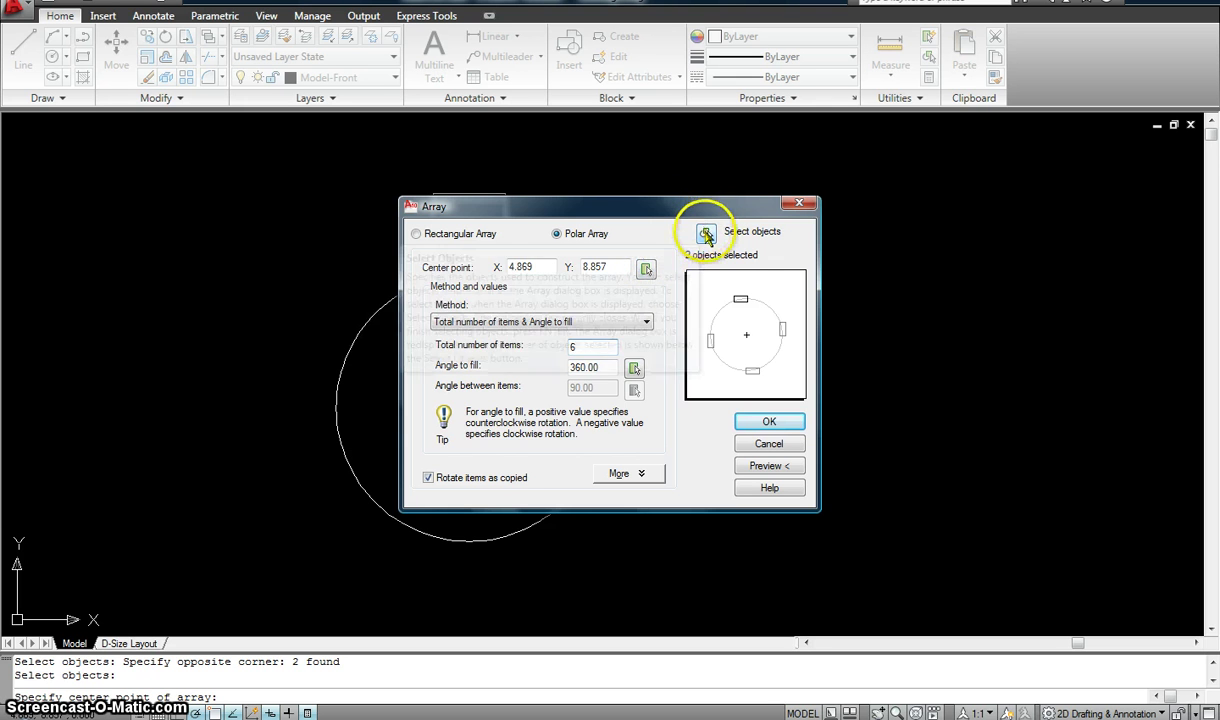
double_click(590, 348)
text(6)
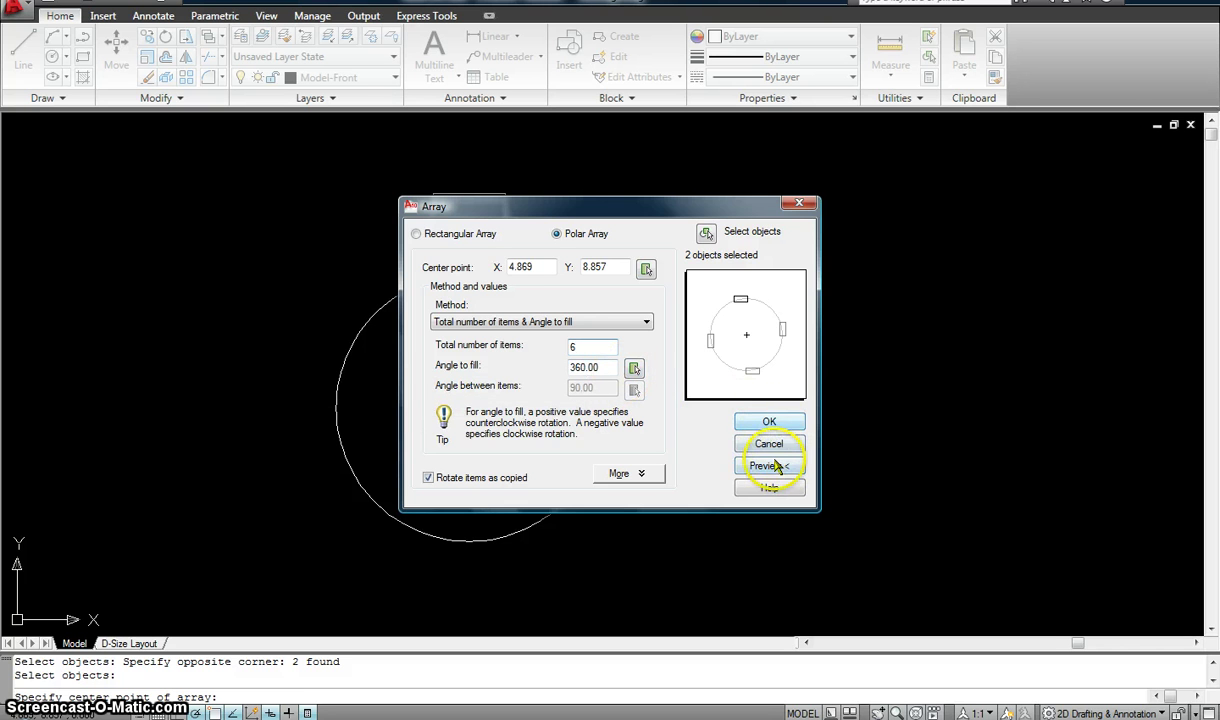
click(769, 422)
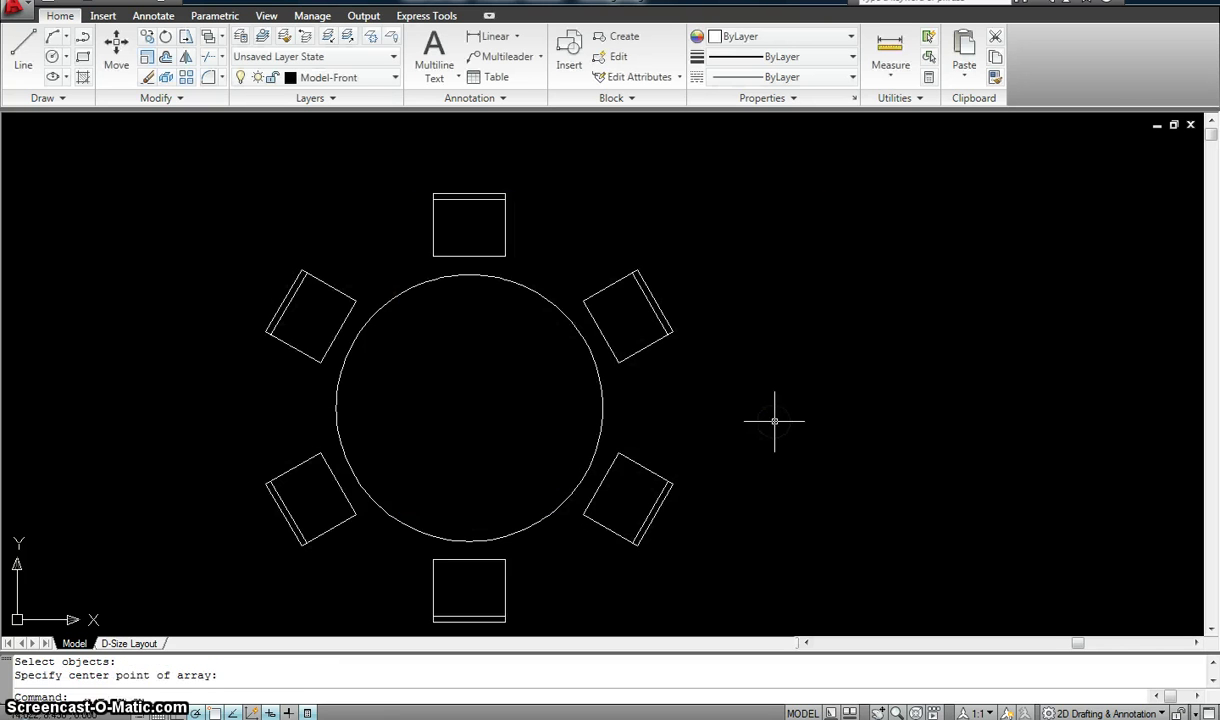
scroll(825, 376, down, 2)
middle_drag(825, 376, 805, 338)
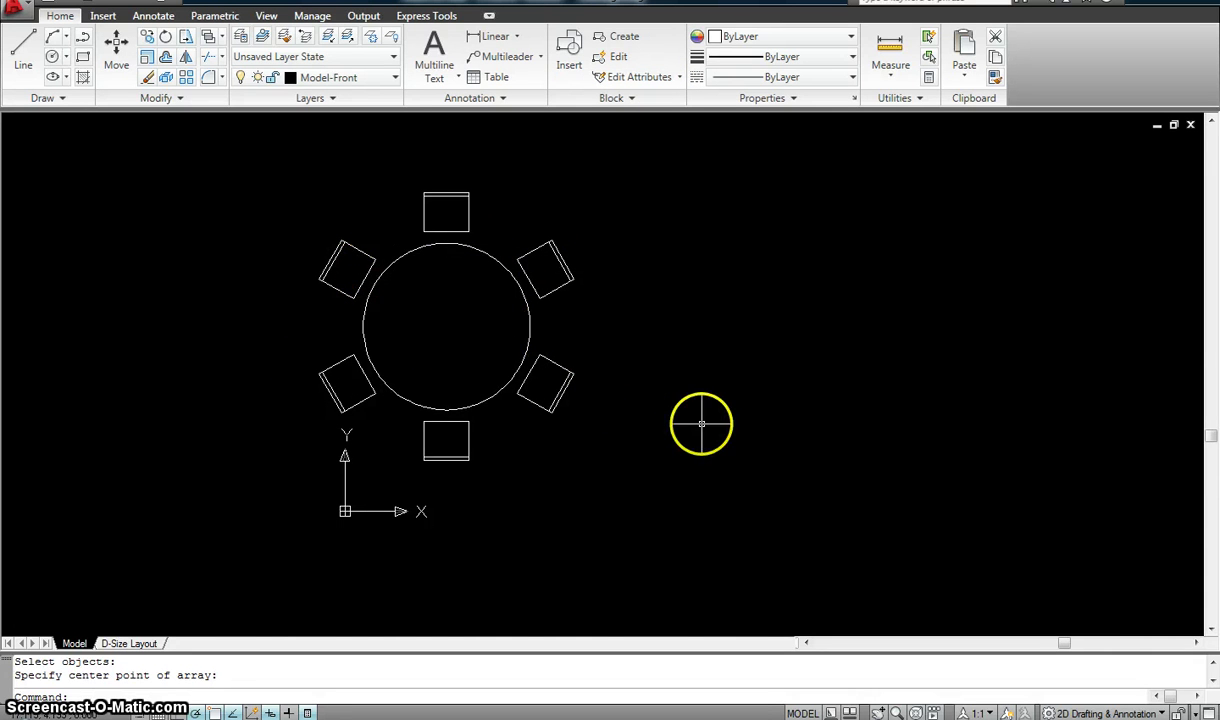
scroll(410, 279, up, 2)
scroll(429, 291, up, 2)
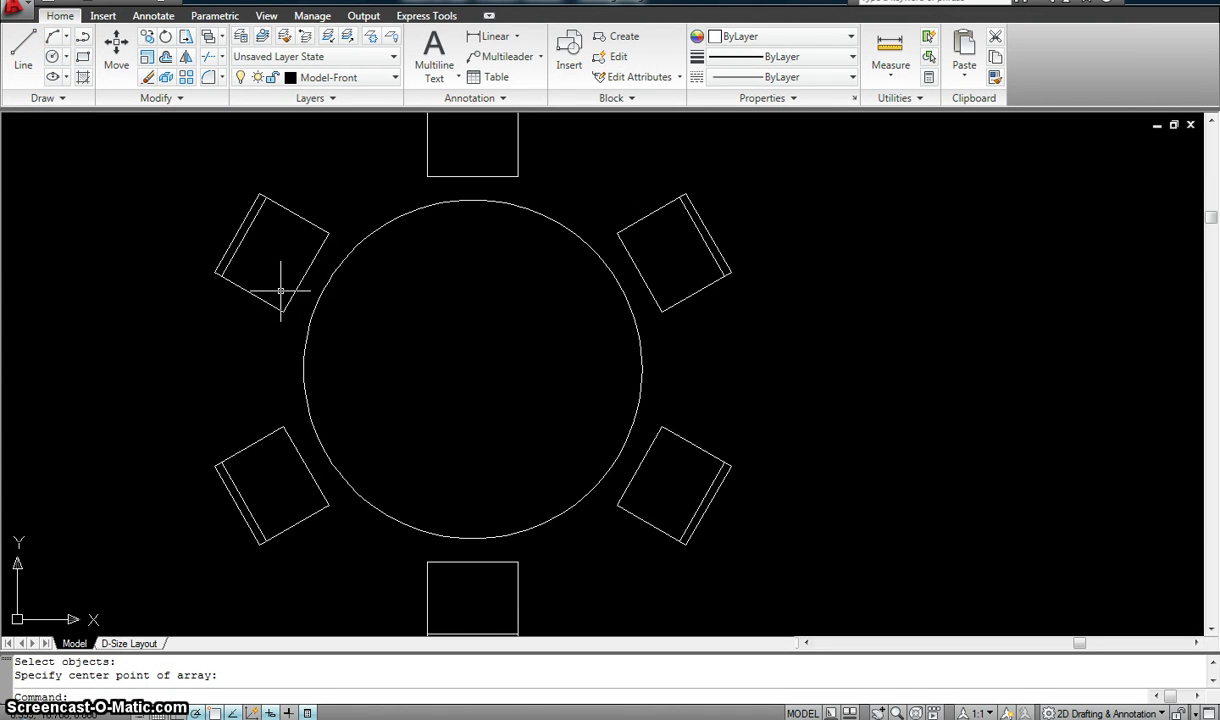
- Draw a trial line from the table's left edge toward its centre
text(l)
key(Return)
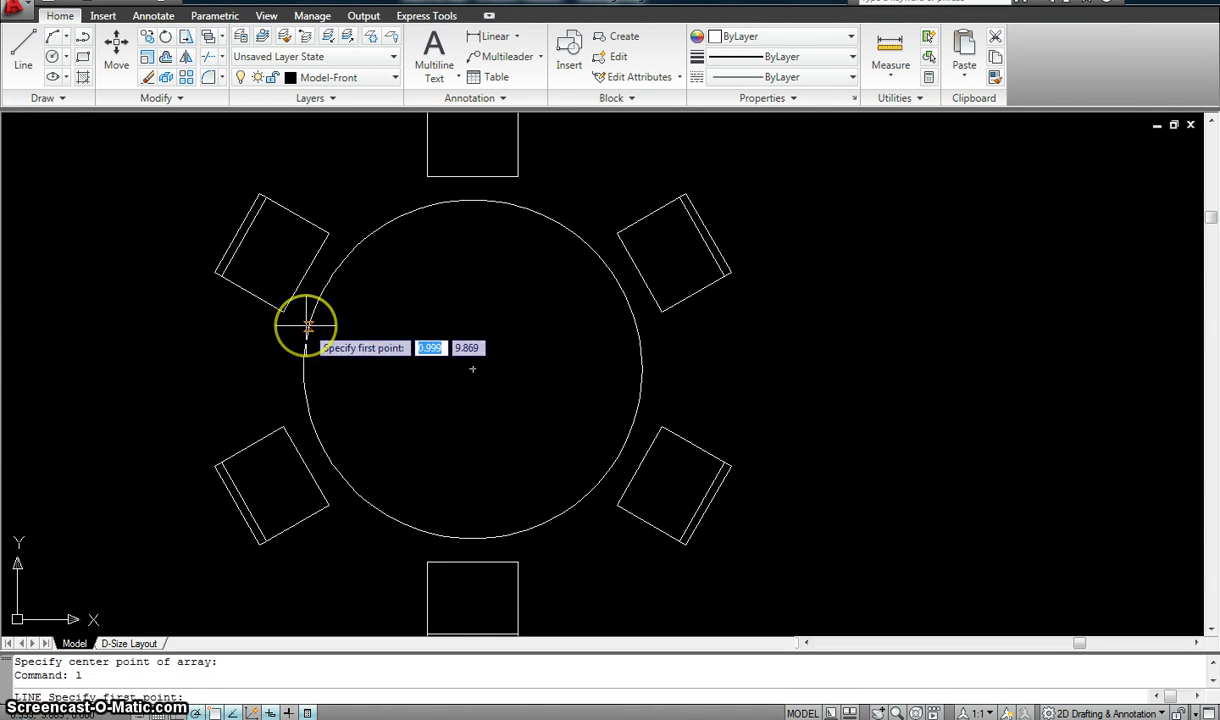
click(307, 327)
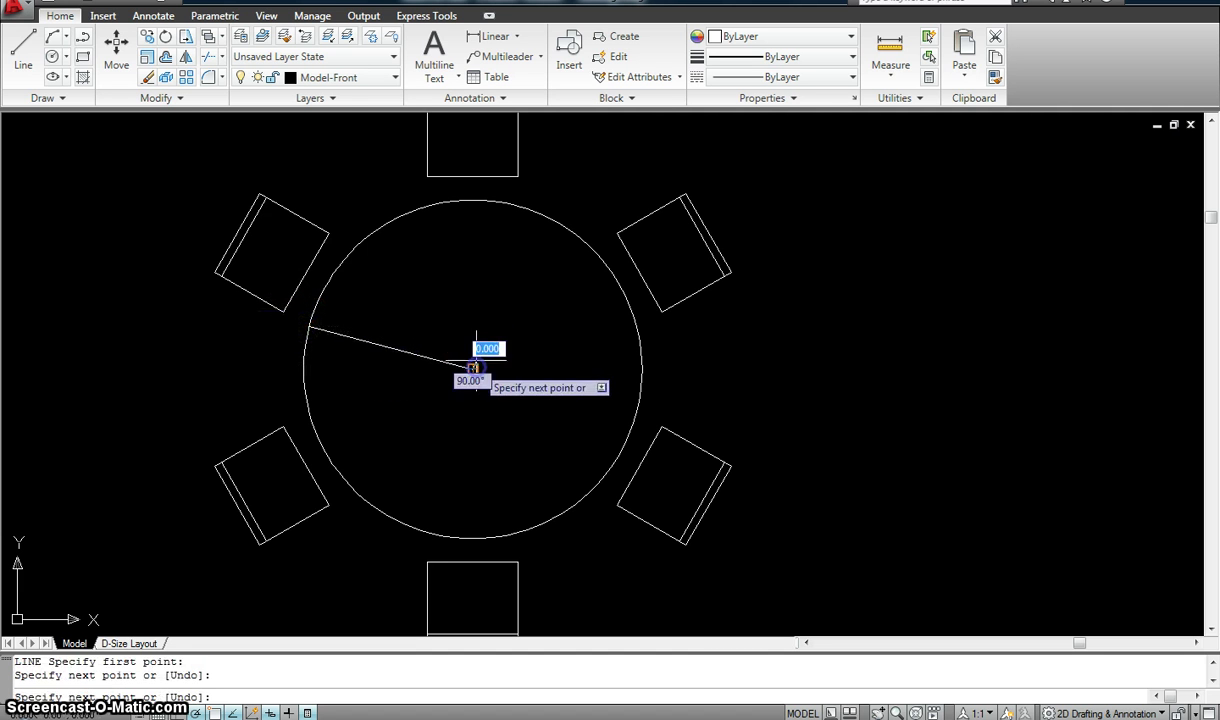
click(350, 255)
key(Escape)
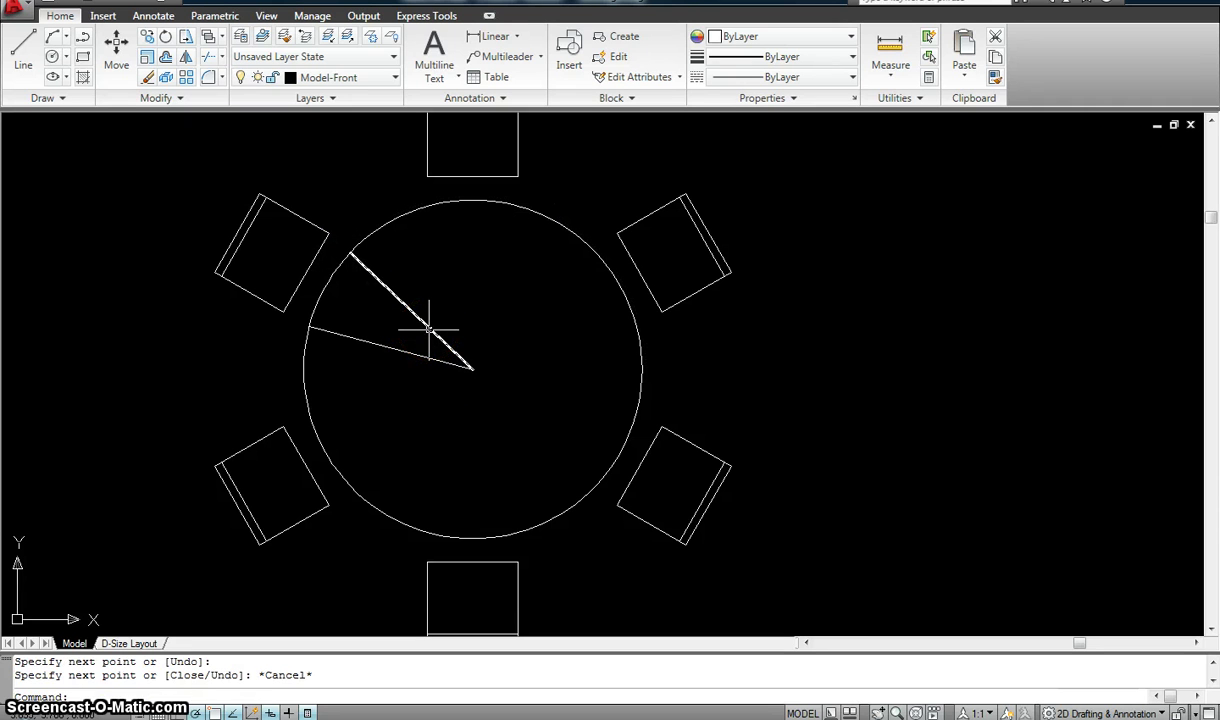
- Erase both trial lines with a crossing window and start a line at the table's centre
text(e)
key(Return)
click(463, 321)
click(400, 373)
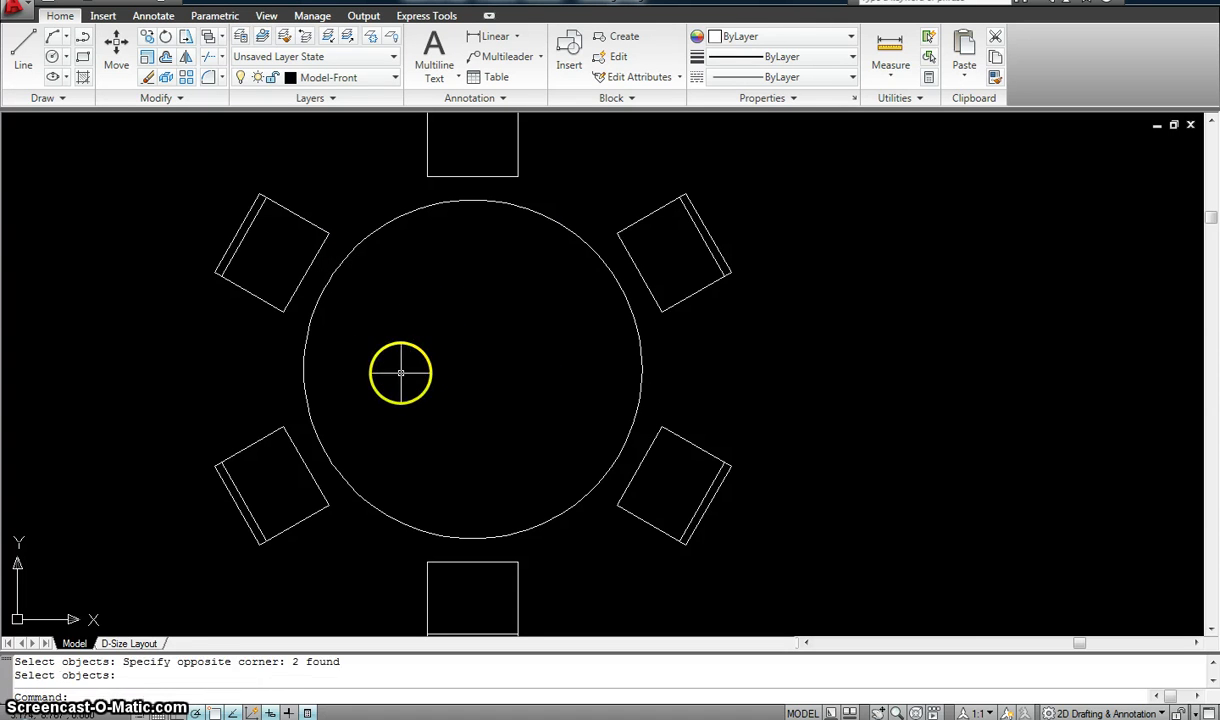
key(Return)
text(l)
key(Return)
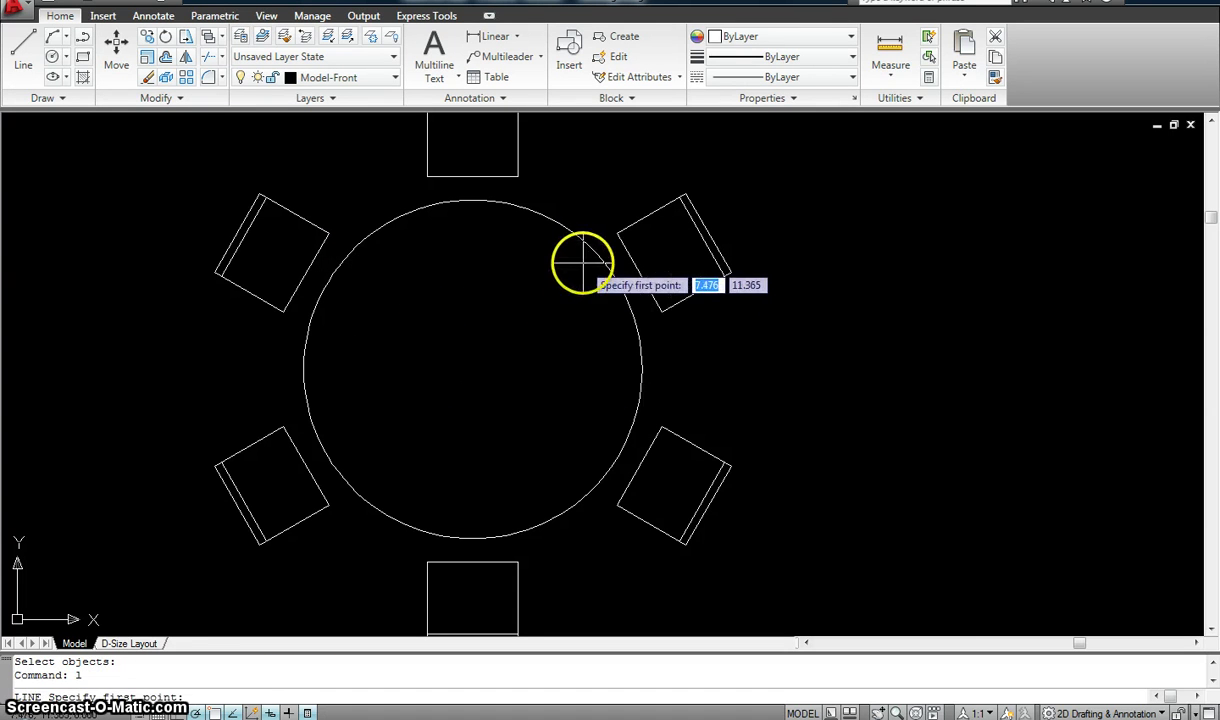
click(474, 369)
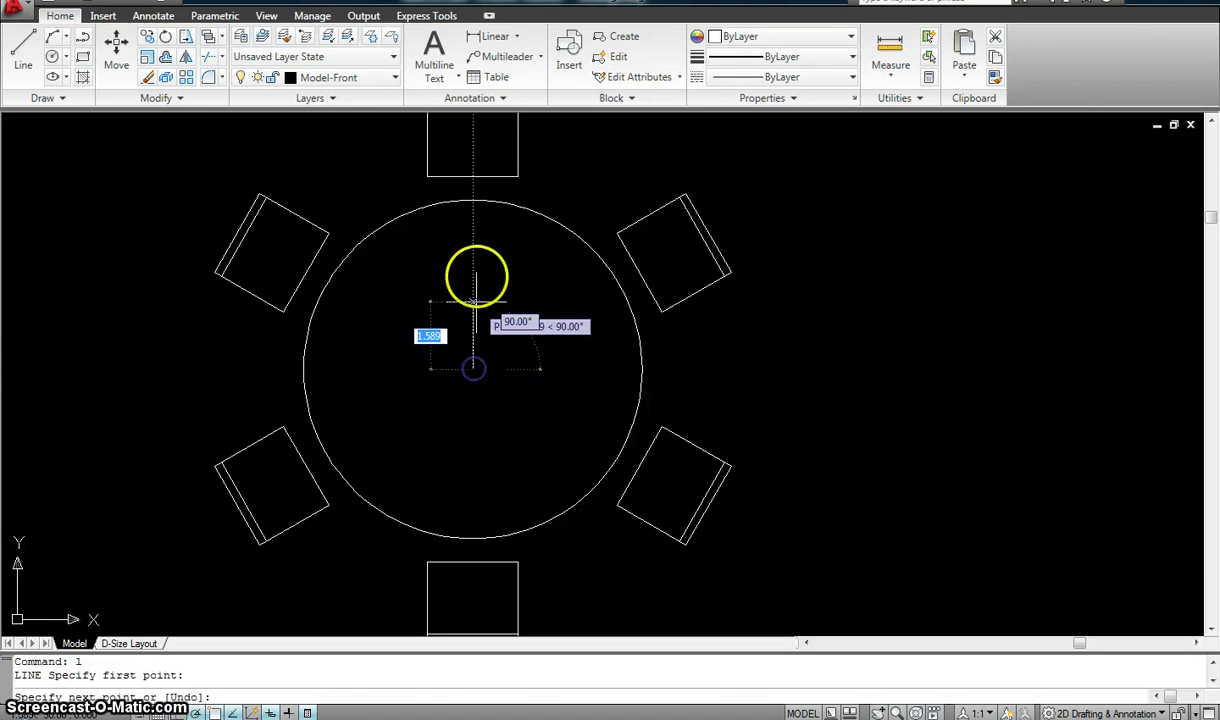
click(473, 200)
key(Escape)
key(Escape)
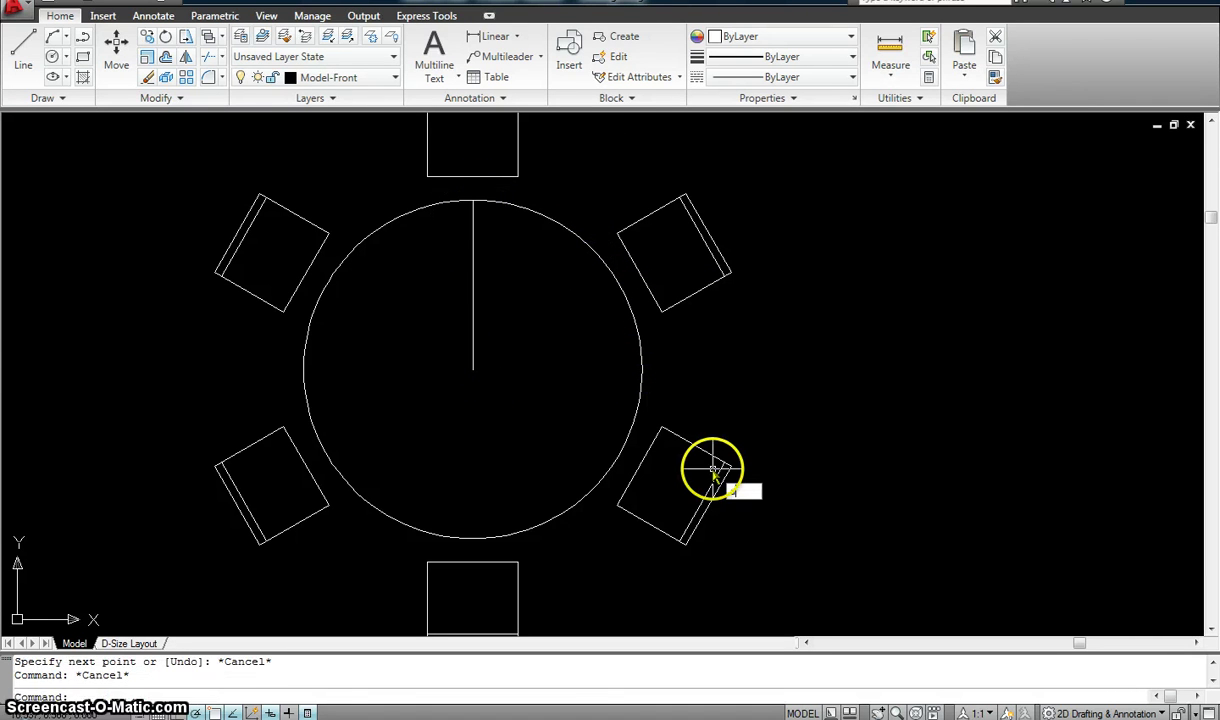
text(ar)
key(Return)
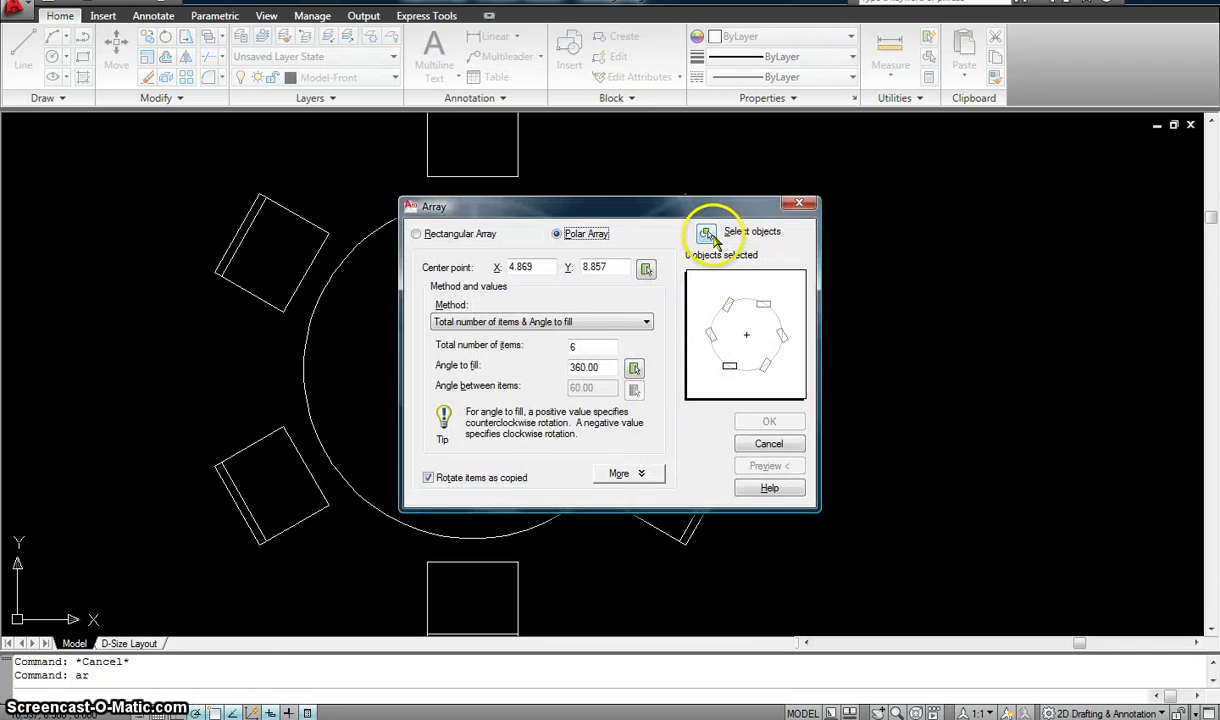
click(707, 236)
click(497, 322)
click(458, 300)
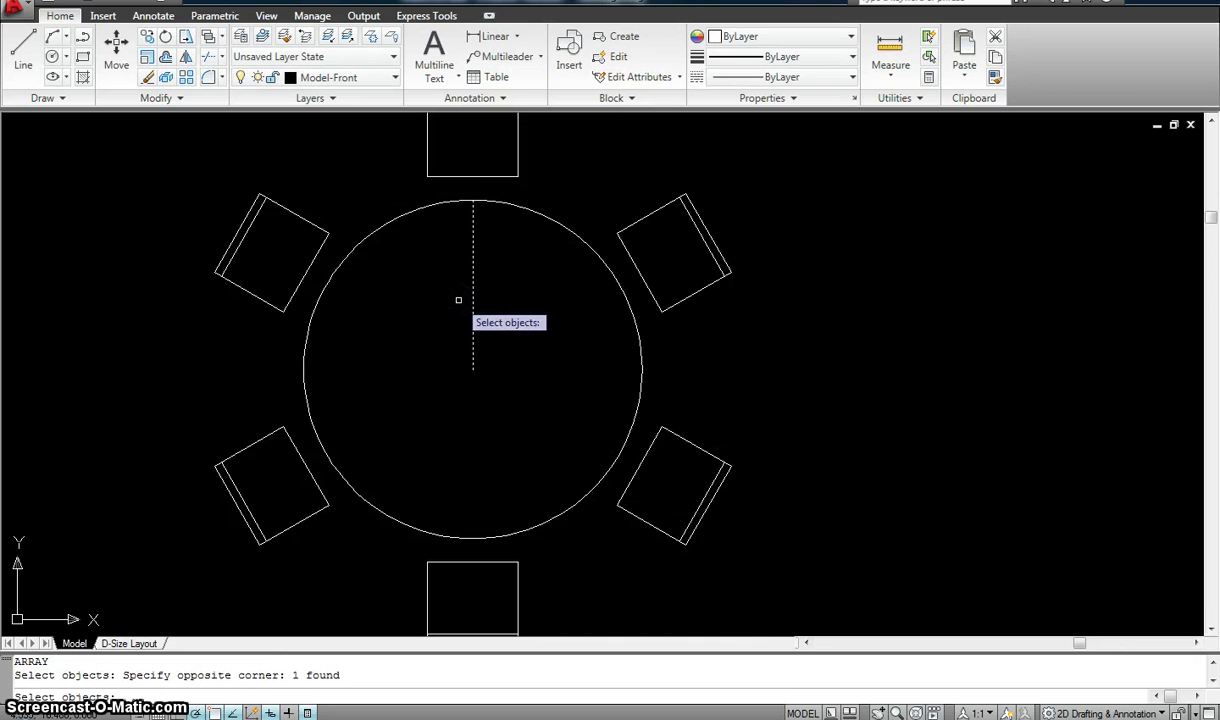
key(Return)
click(645, 268)
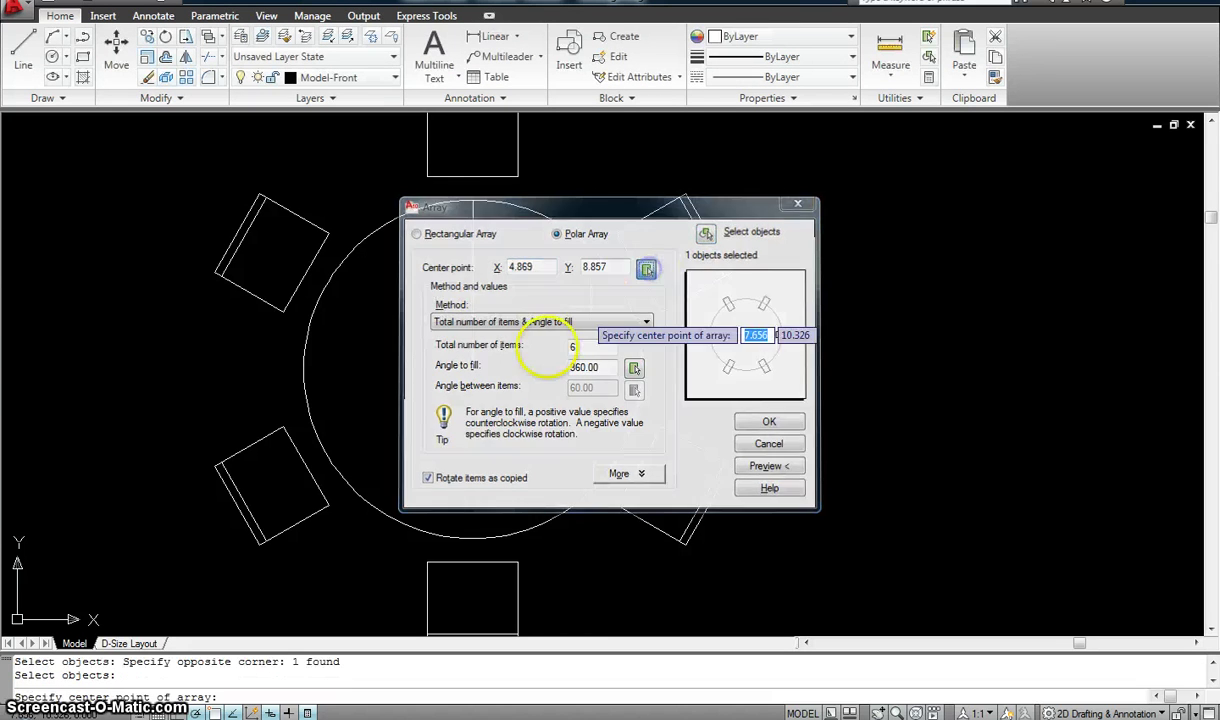
click(477, 369)
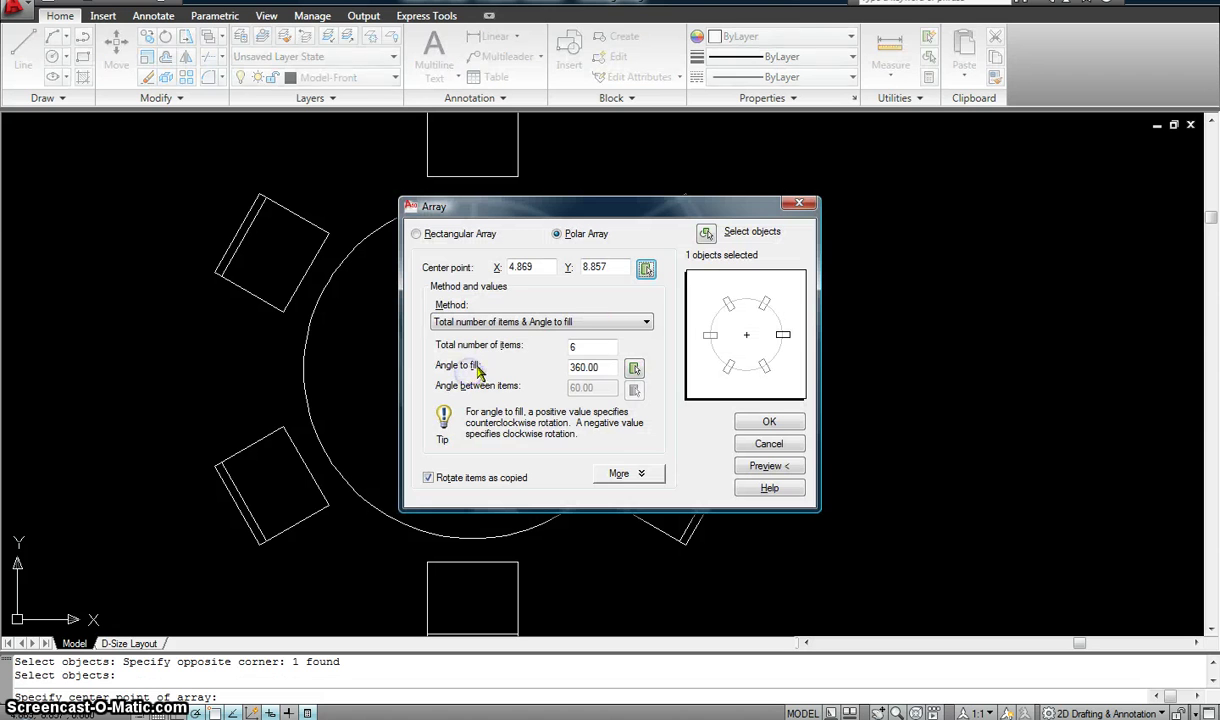
double_click(580, 347)
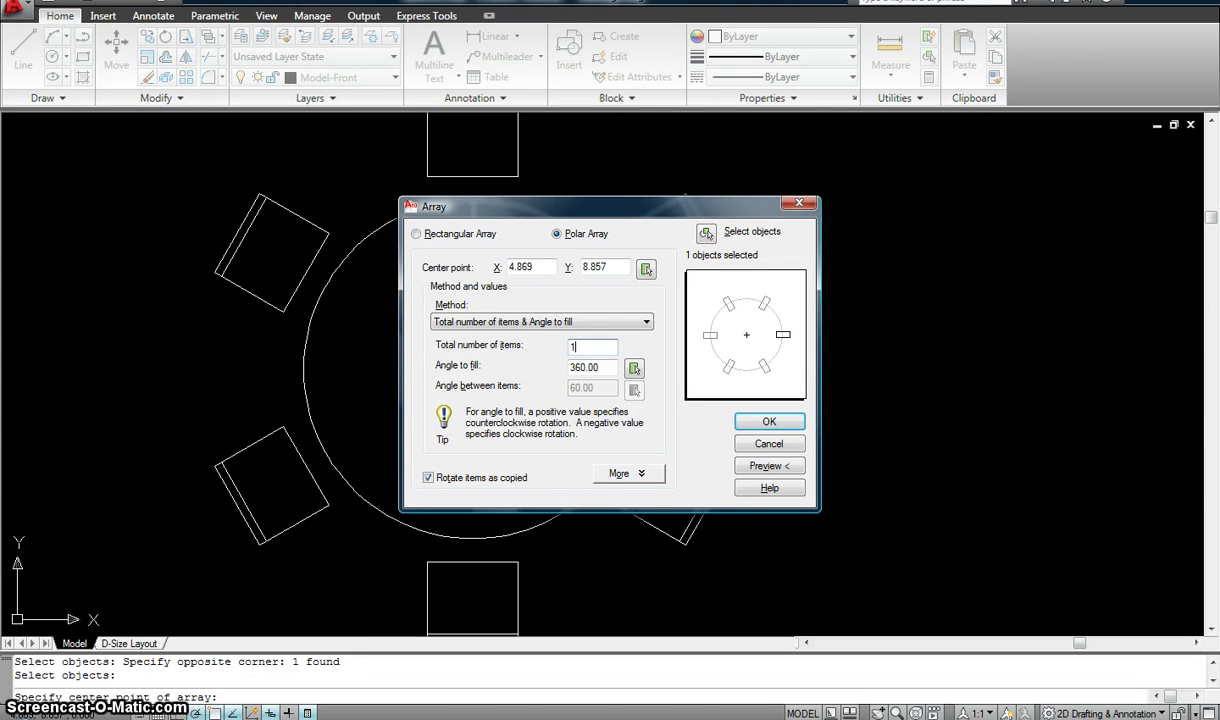
click(729, 421)
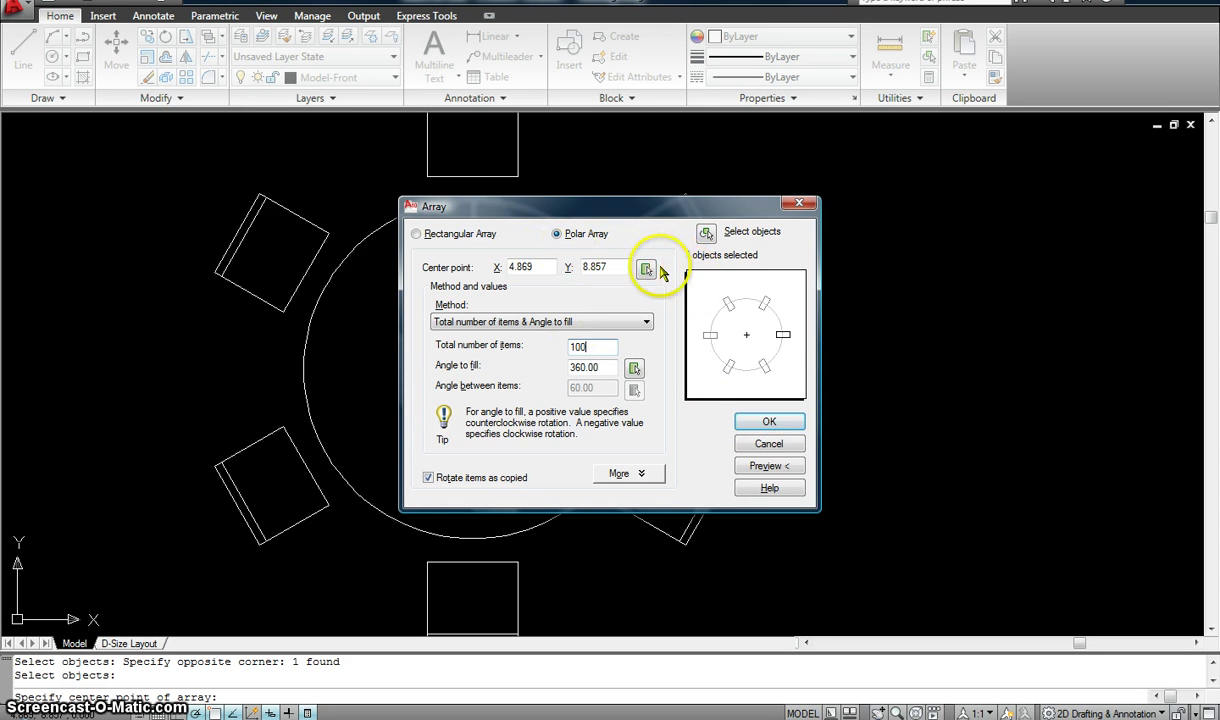
click(760, 420)
scroll(983, 331, down, 3)
scroll(983, 331, up, 5)
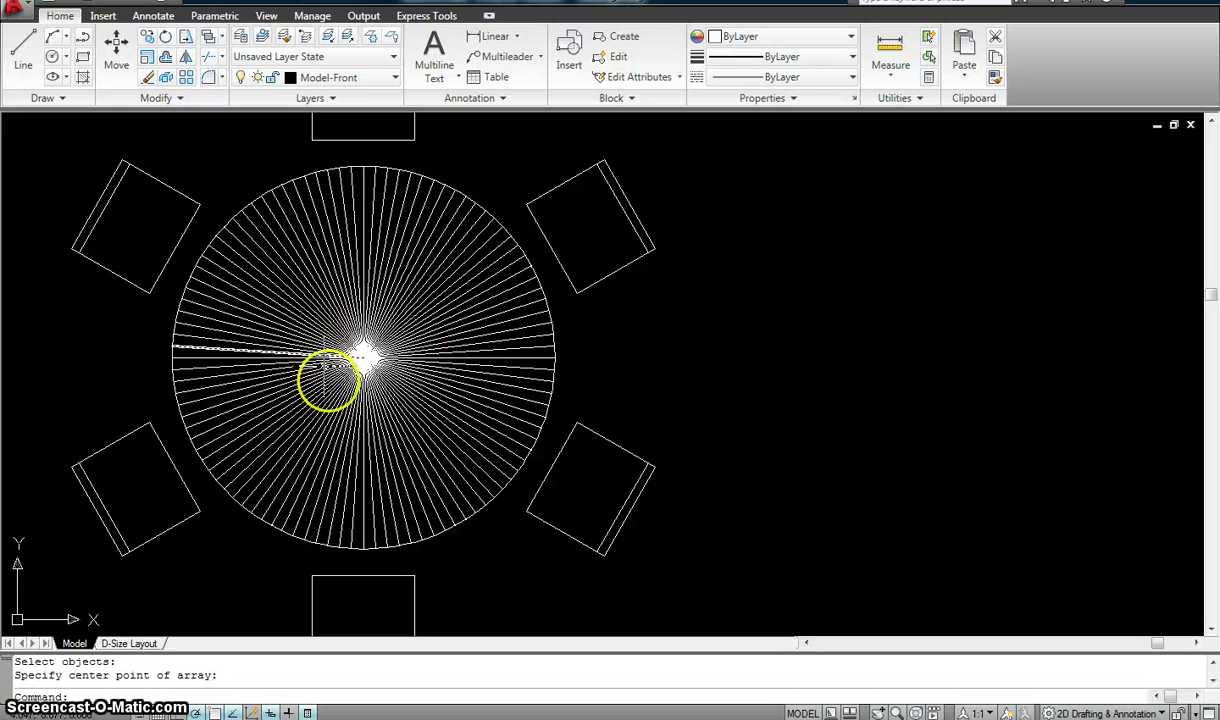
scroll(500, 263, up, 4)
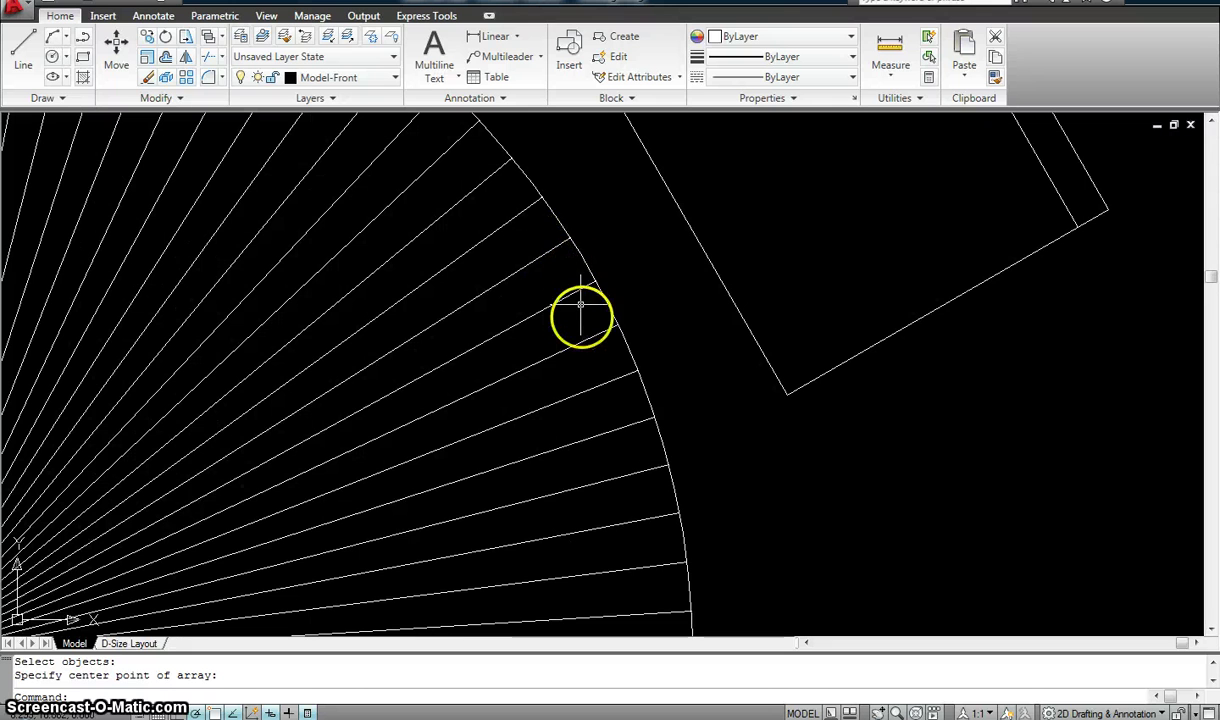
scroll(588, 335, down, 6)
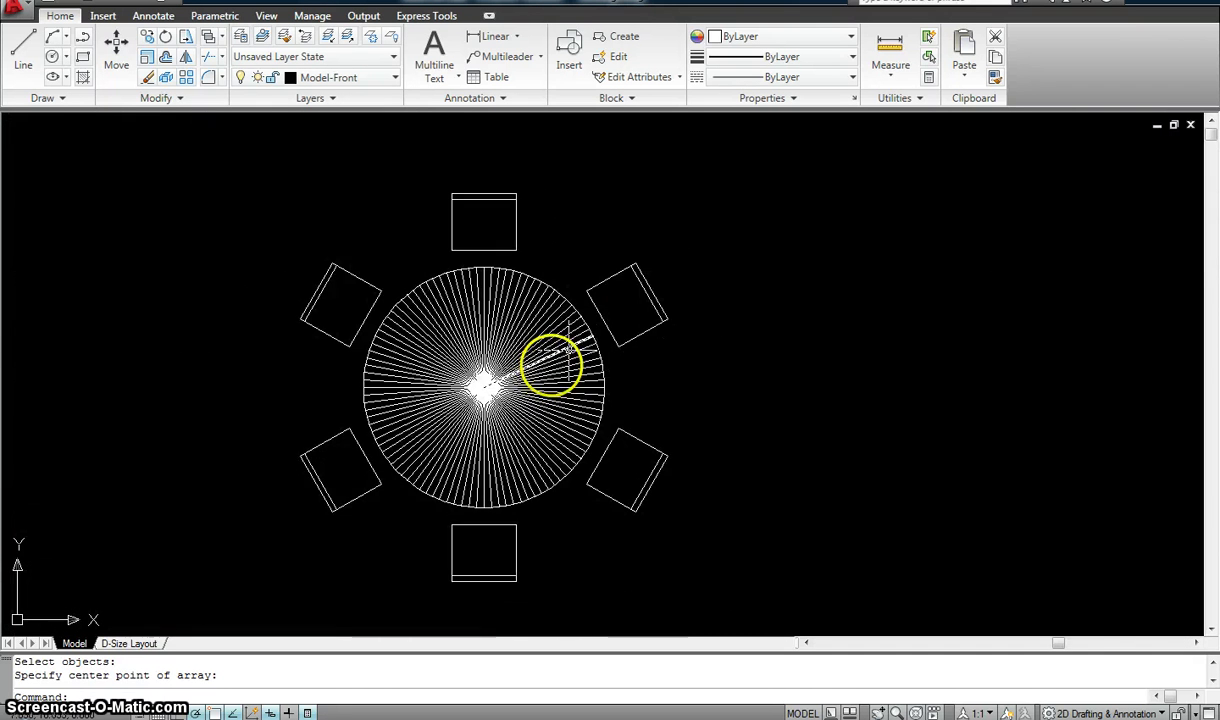
scroll(549, 370, up, 2)
- Polar-array the vertical line into 50 copies over 360° around the table's centre
key(Escape)
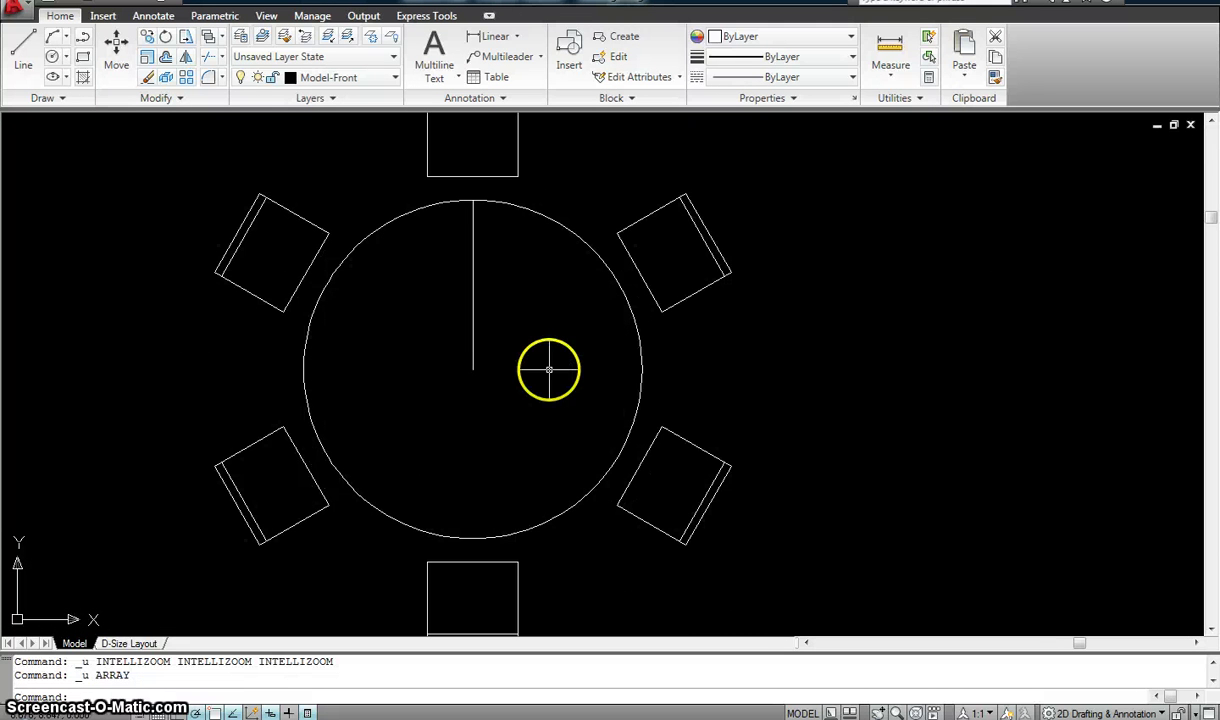
key(Escape)
text(ar)
key(Return)
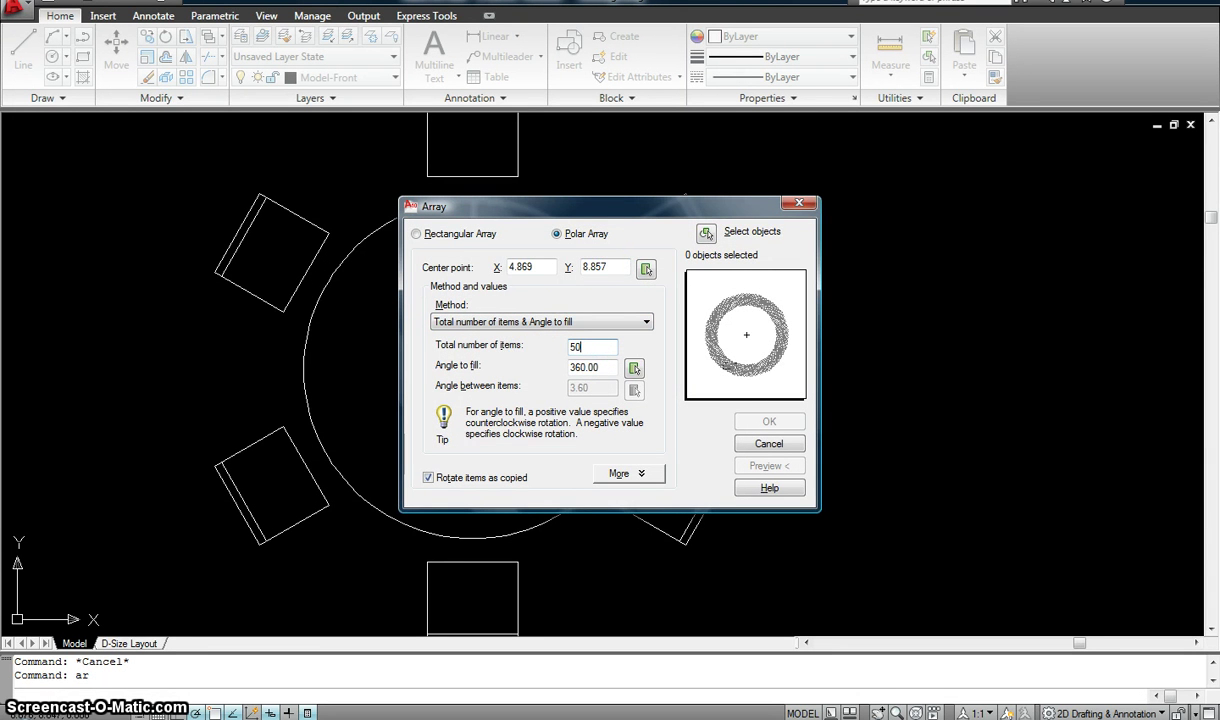
click(706, 233)
click(485, 313)
click(438, 297)
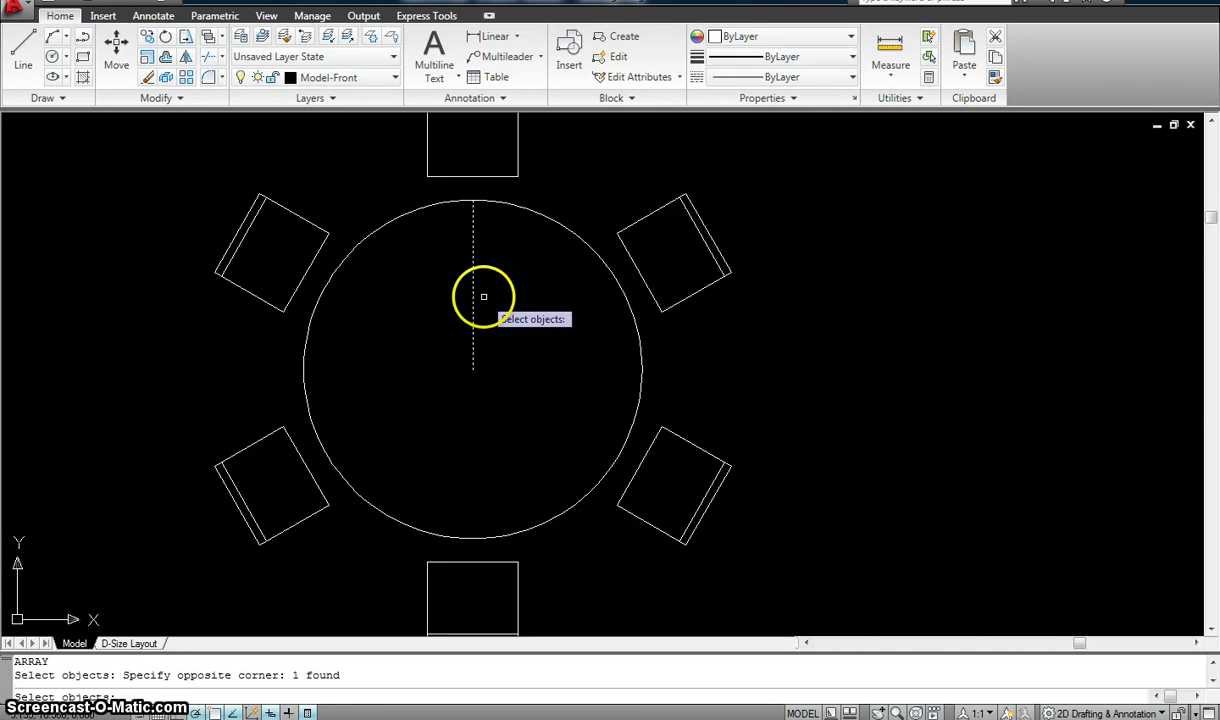
key(Return)
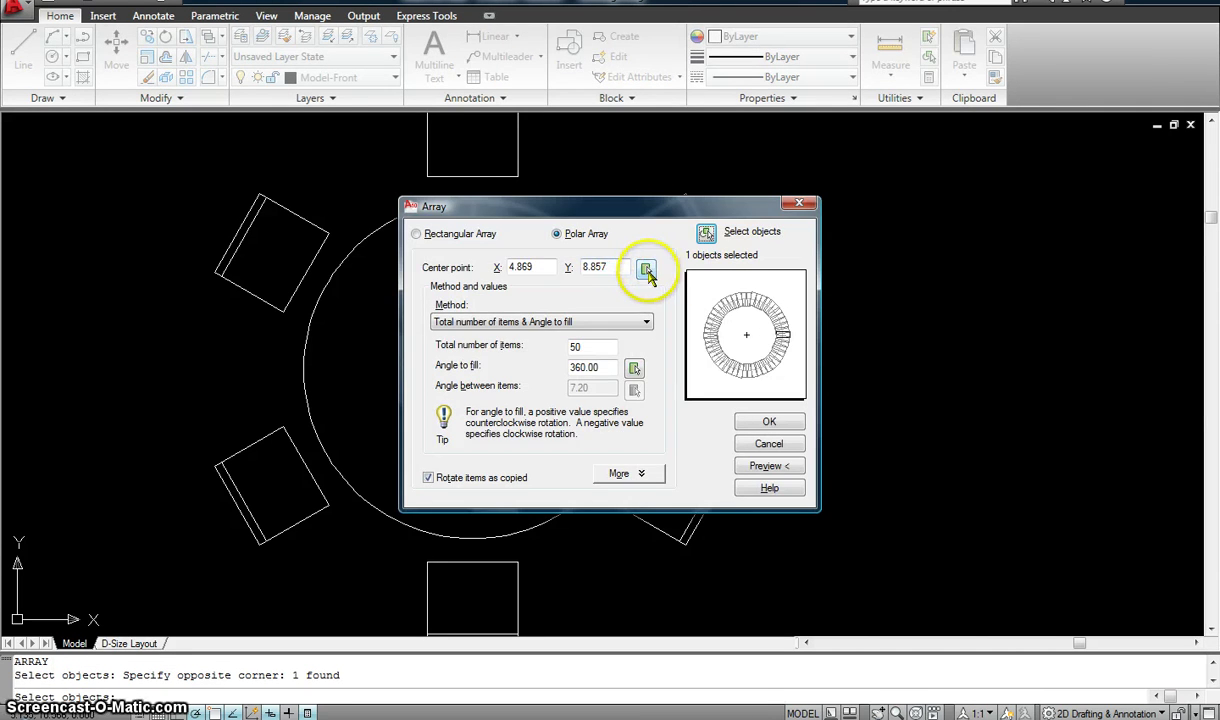
click(647, 272)
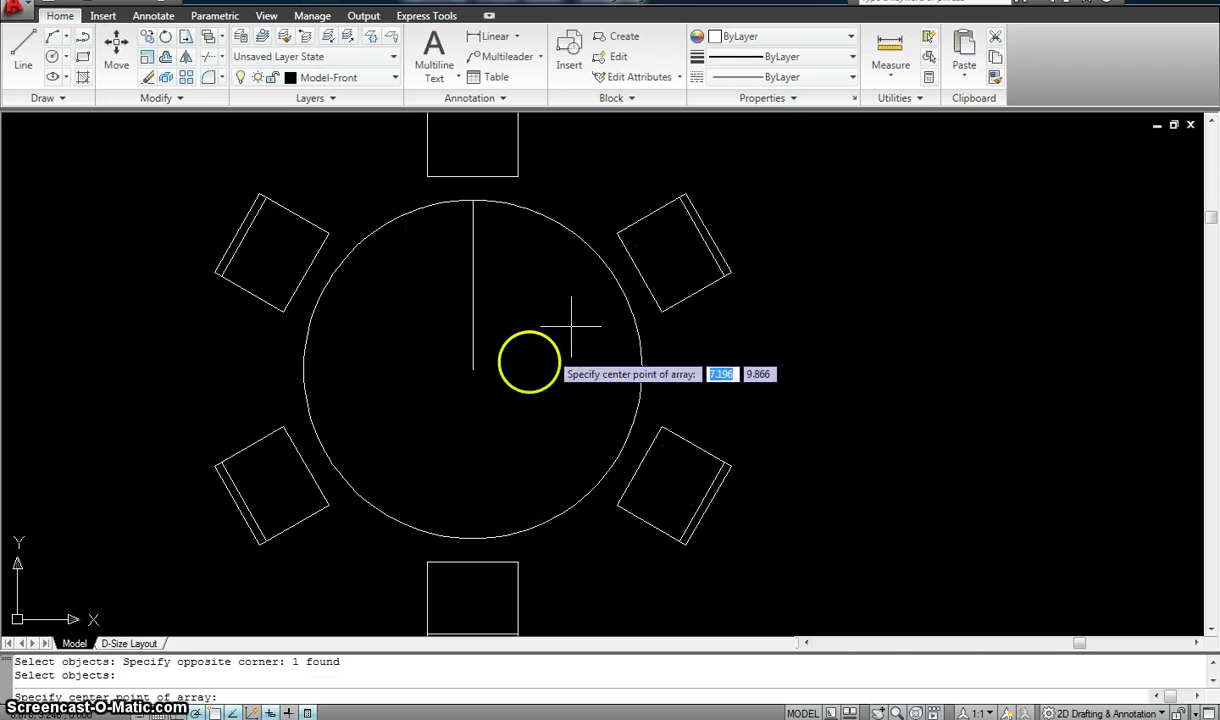
click(473, 366)
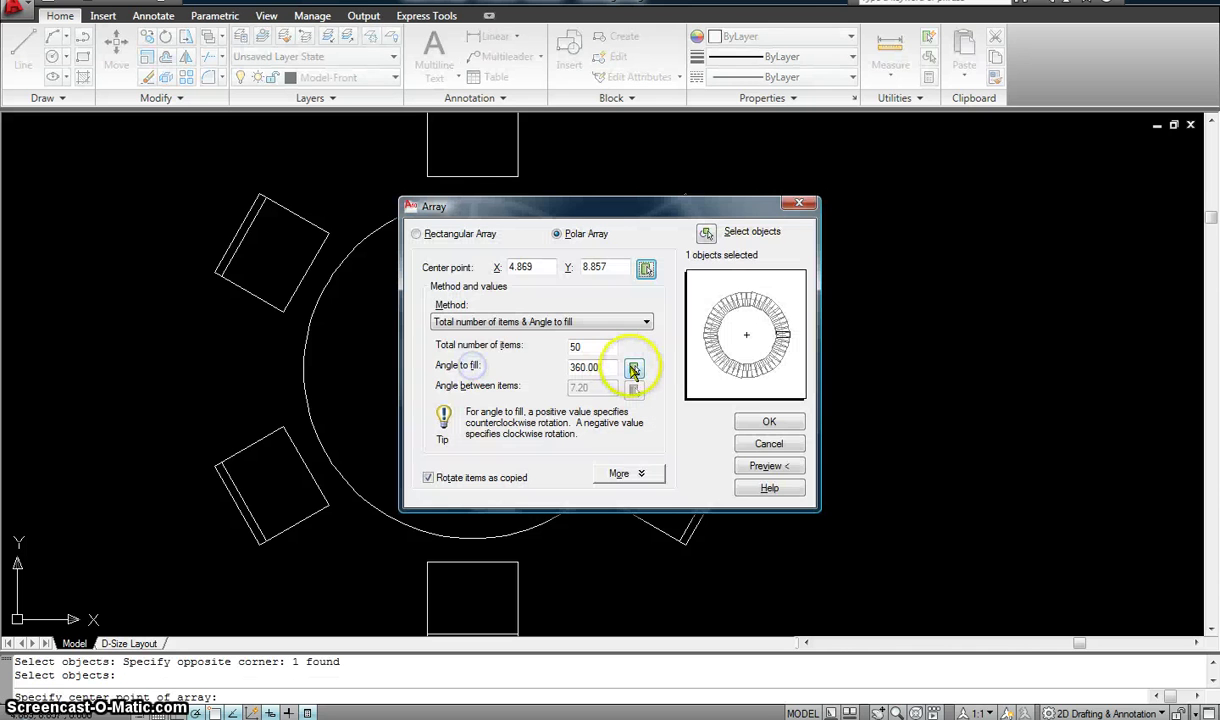
click(770, 423)
scroll(854, 342, down, 2)
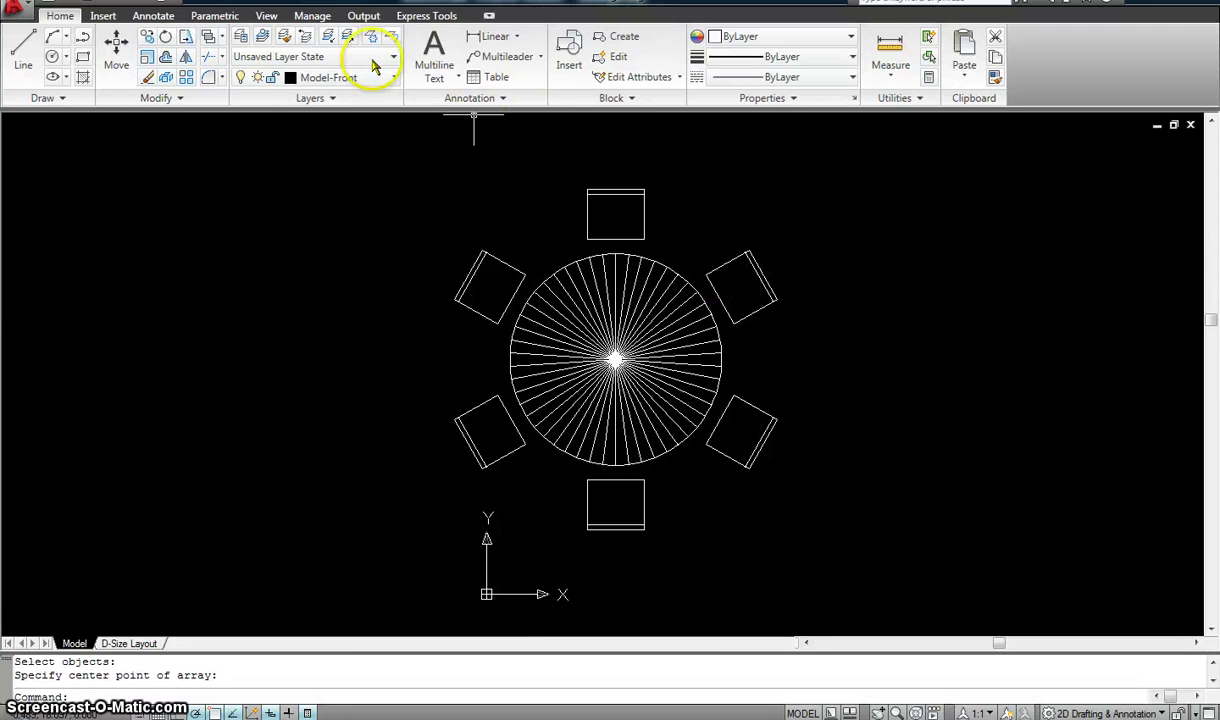
- Close the Array dialog without creating an array and thaw all layers
click(187, 79)
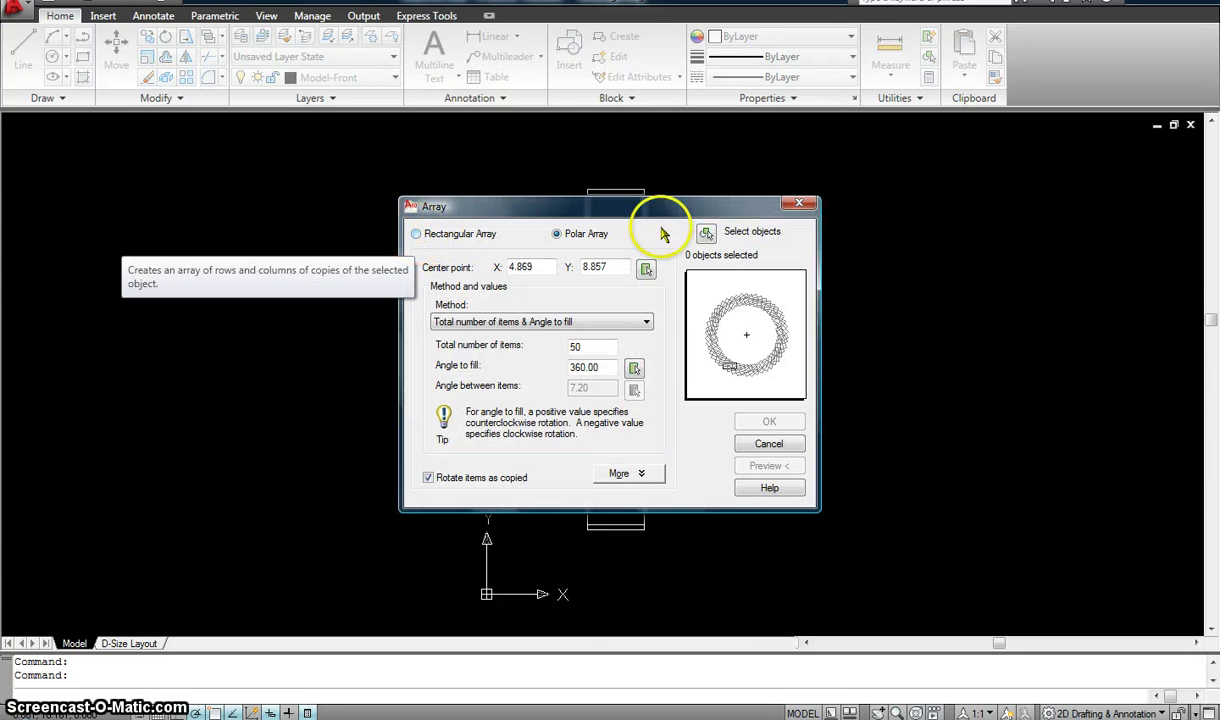
click(799, 203)
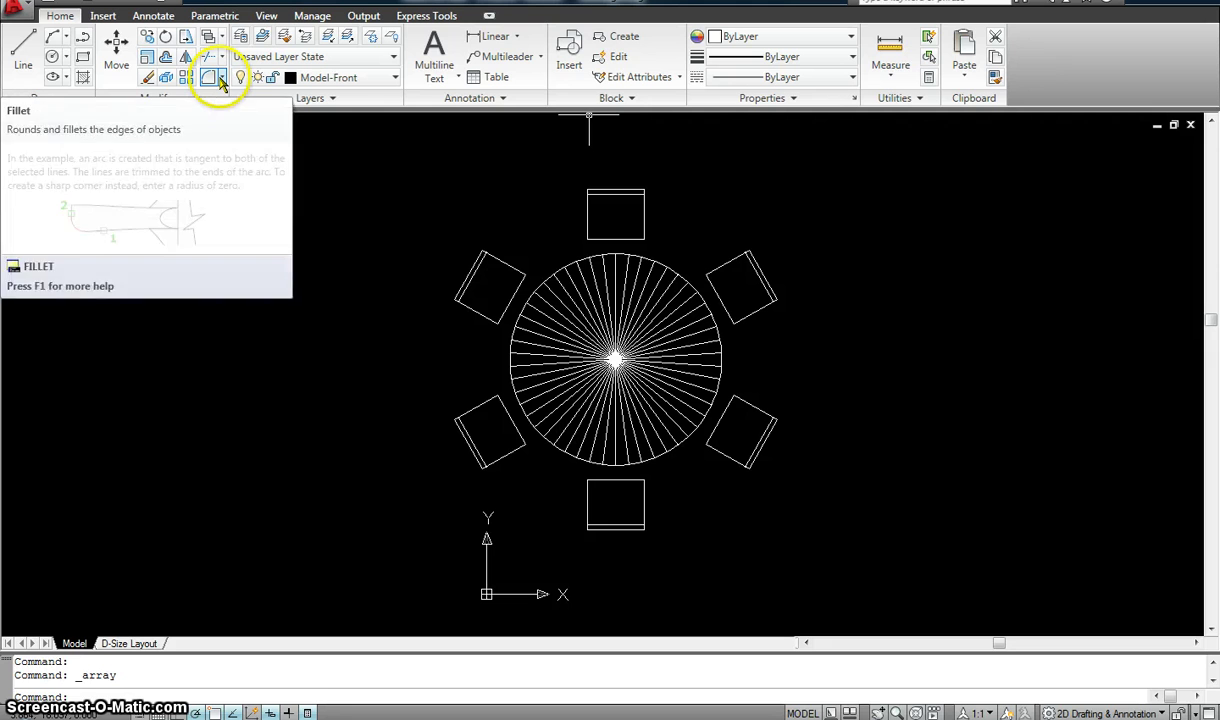
click(222, 80)
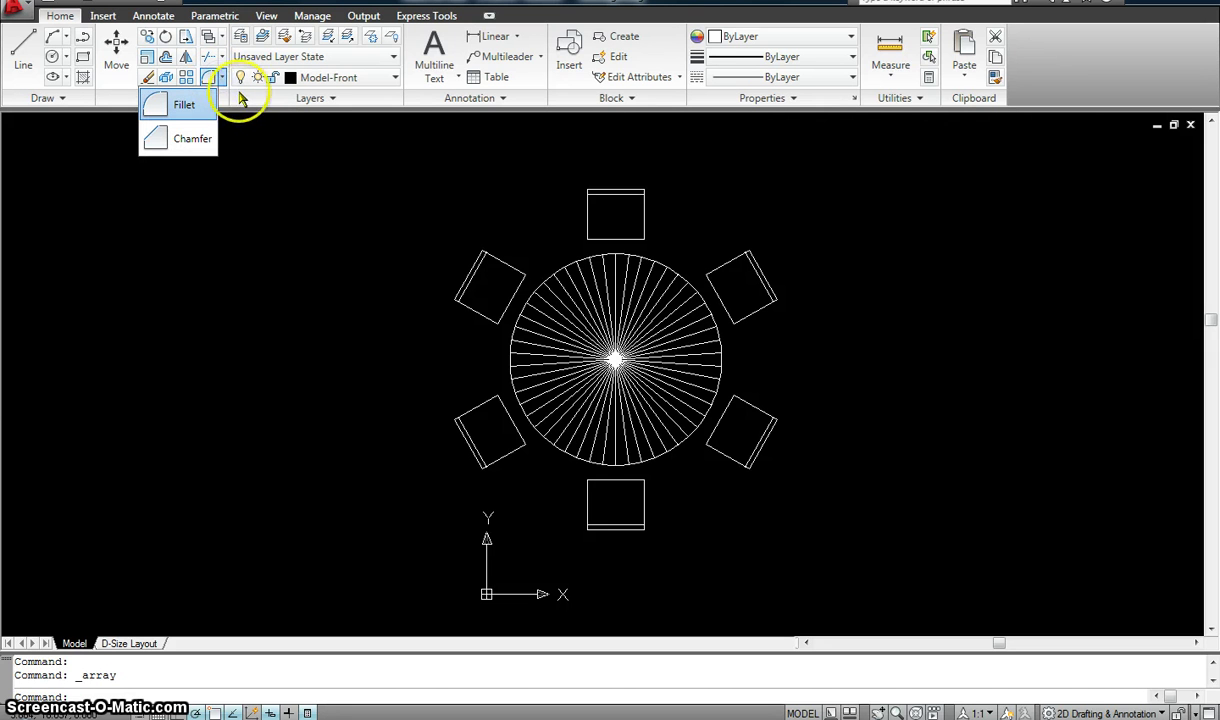
click(210, 100)
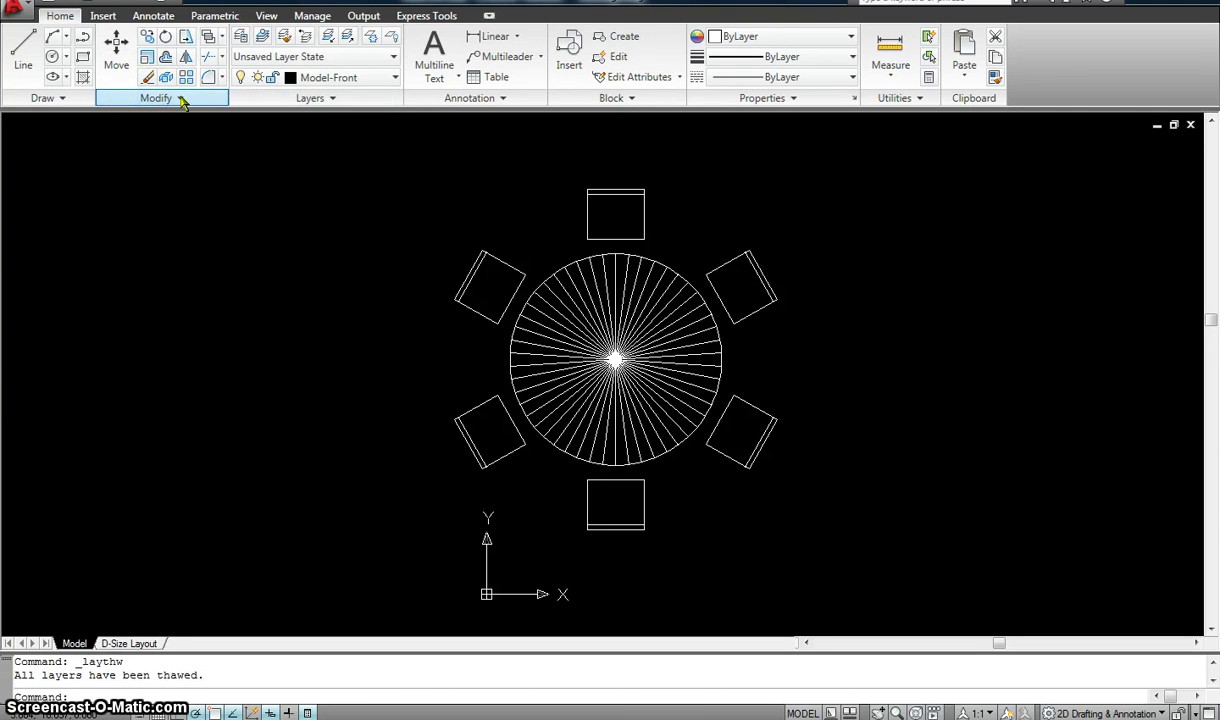
click(181, 98)
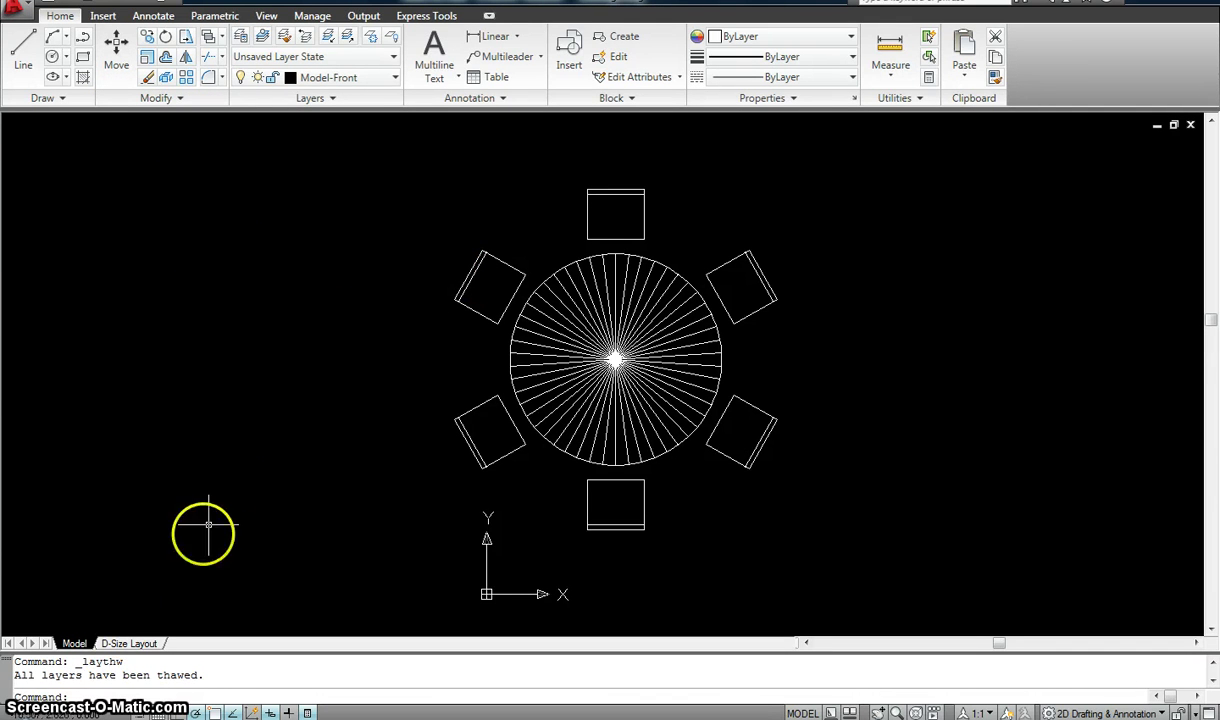
- Switch from Model to the D-Size Layout sheet and bring the sheet into view
click(129, 643)
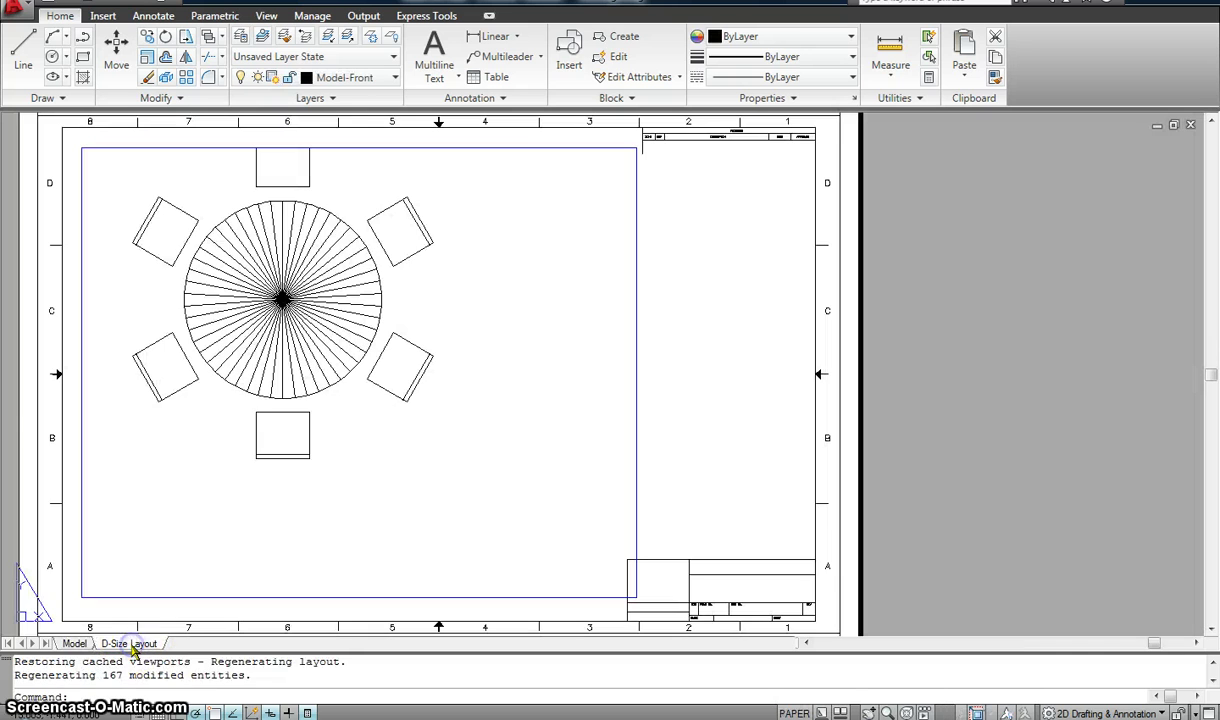
click(76, 643)
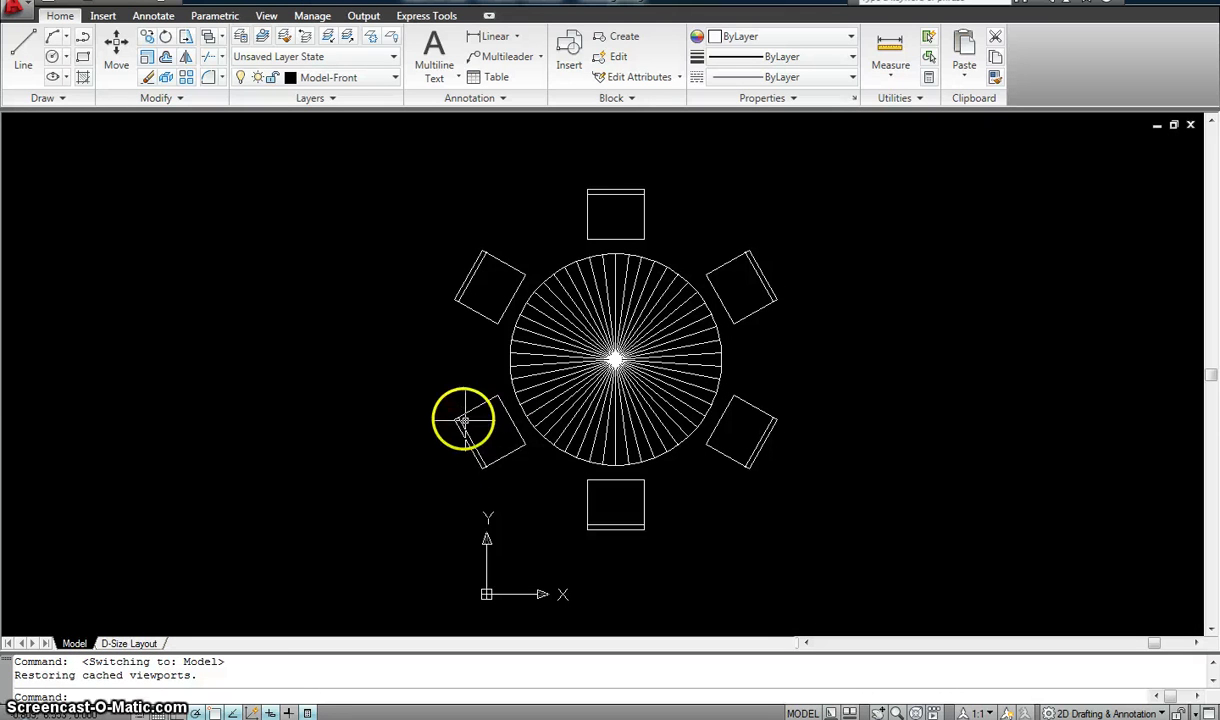
click(135, 643)
middle_drag(474, 357, 539, 389)
click(541, 476)
click(236, 288)
click(556, 479)
click(212, 315)
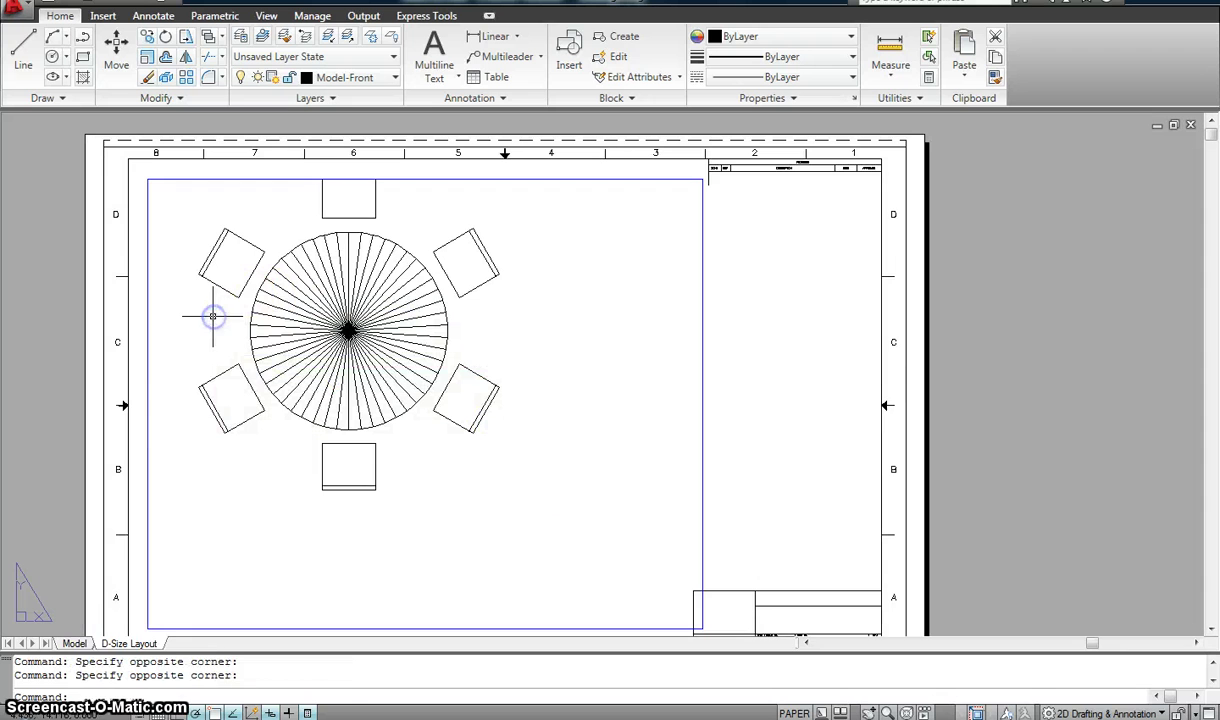
click(75, 646)
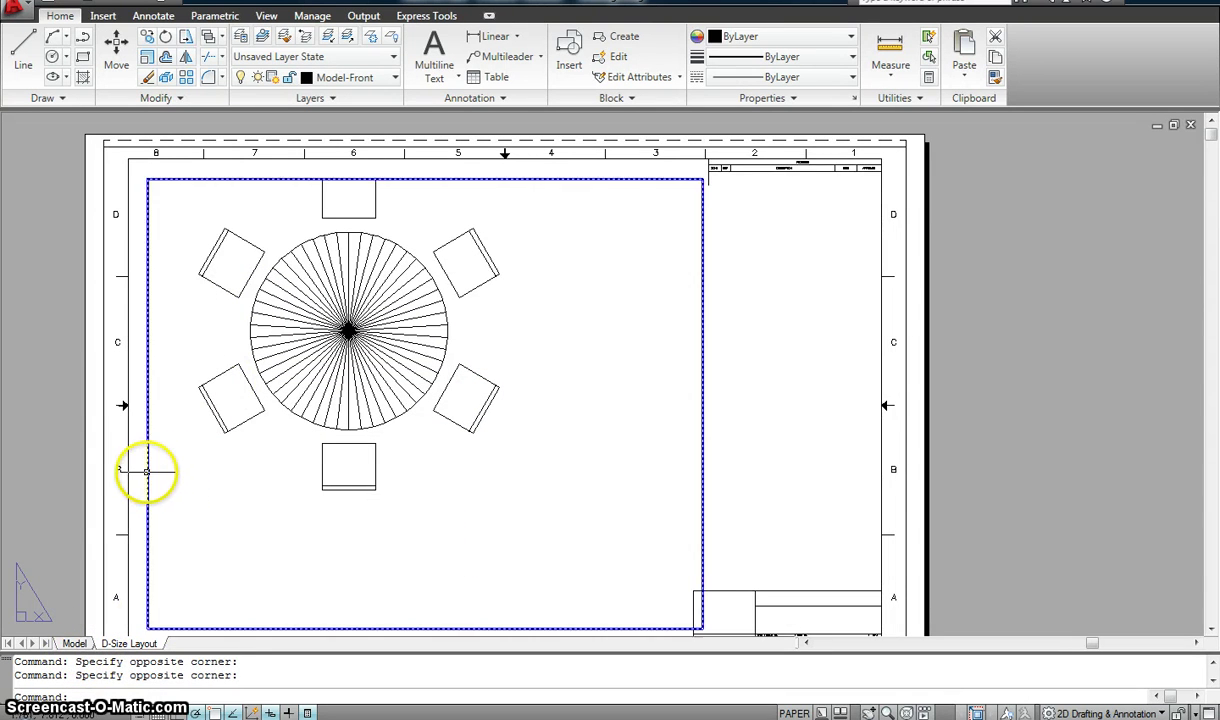
- Activate the layout viewport's model space and select, then clear, the table and chairs
double_click(510, 519)
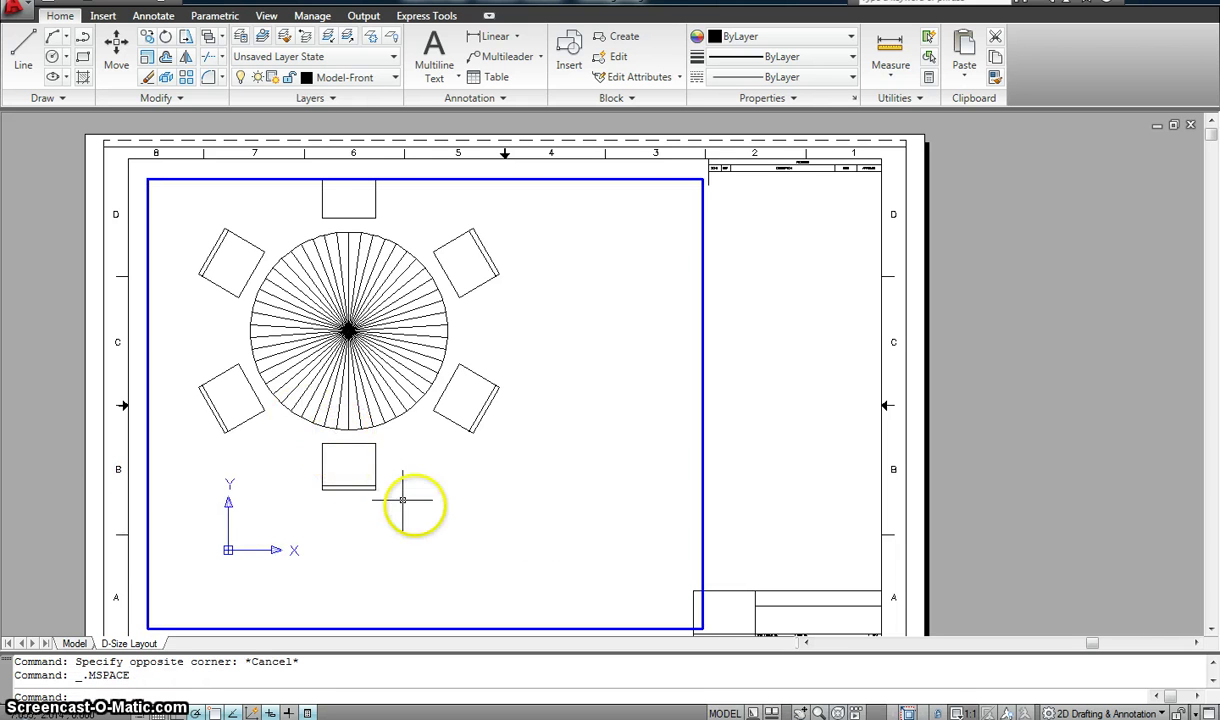
click(551, 543)
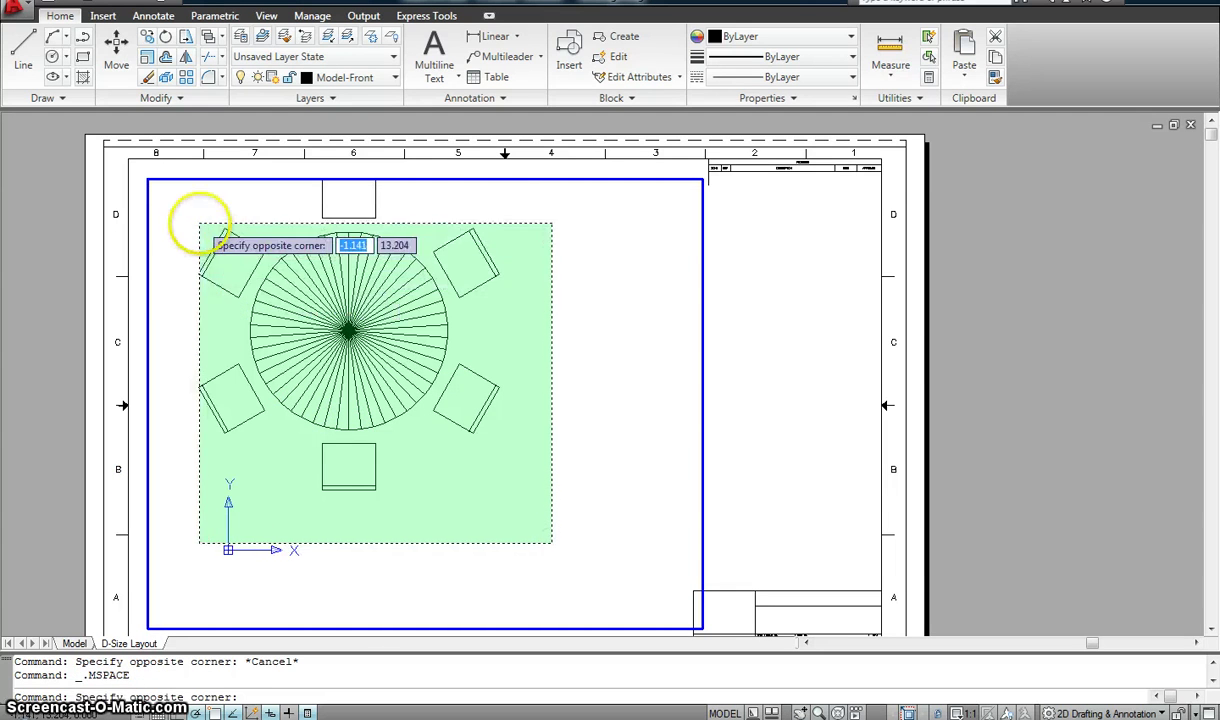
click(200, 224)
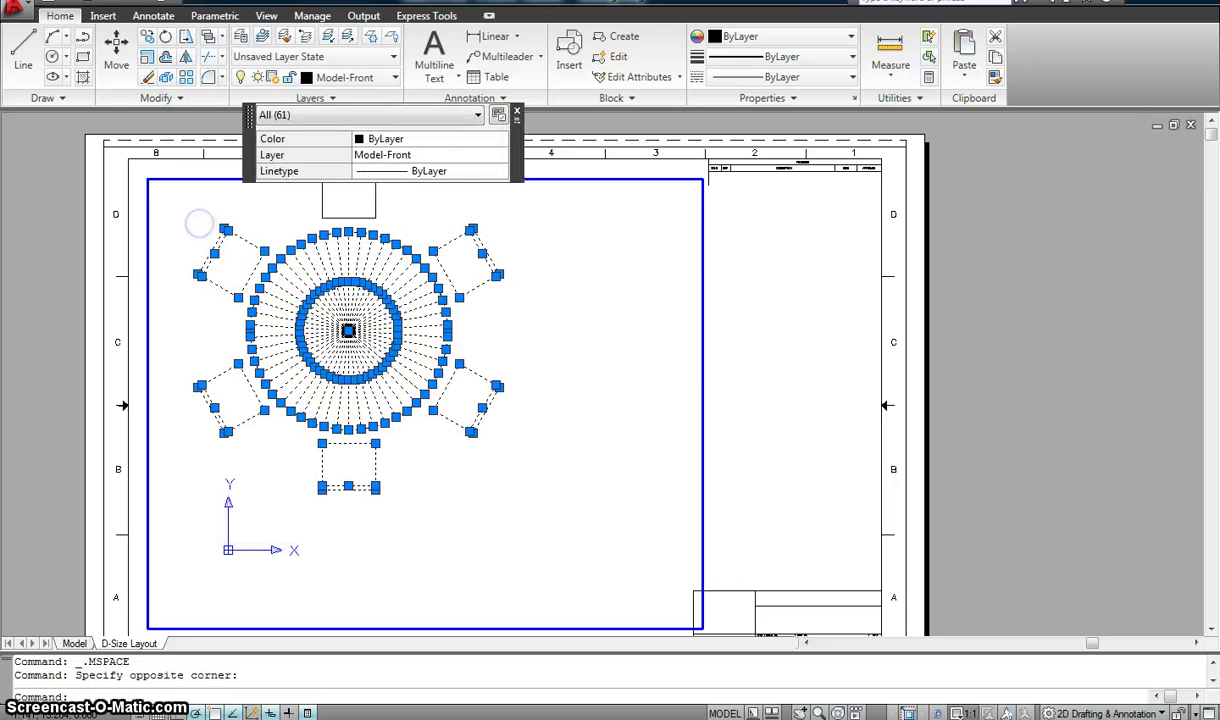
key(Escape)
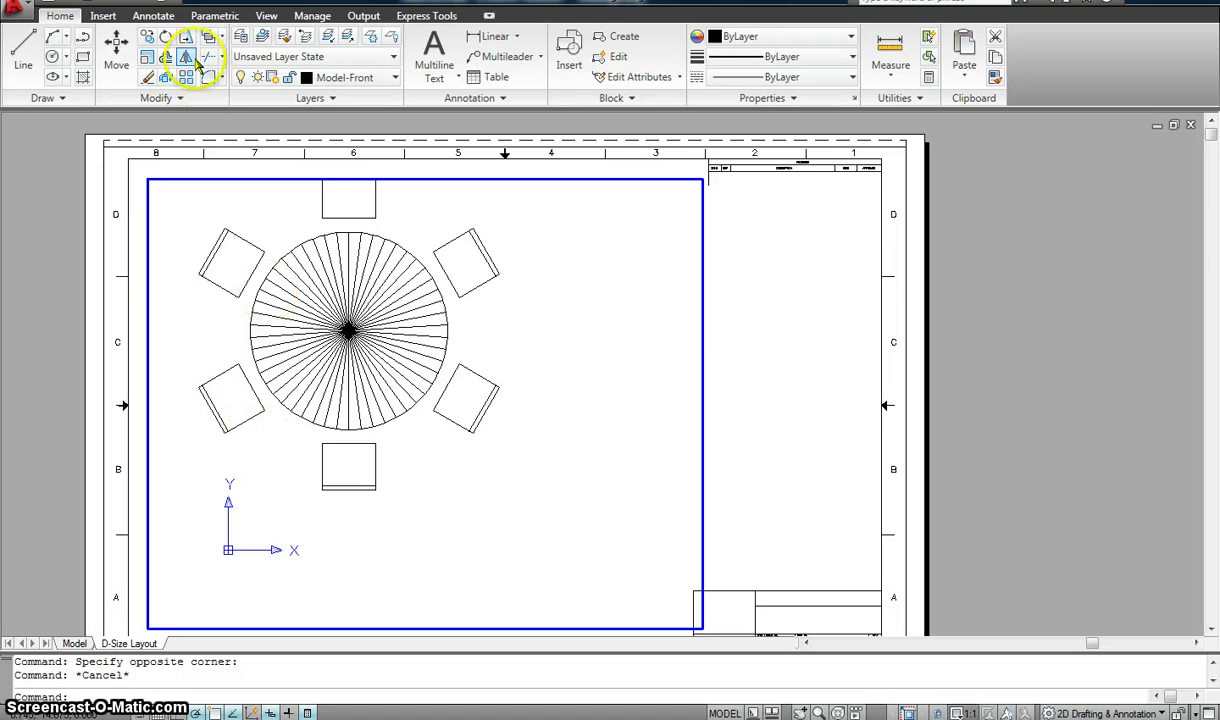
- Use Change Space to move the lower-left chair's two lines onto the paper sheet
click(155, 97)
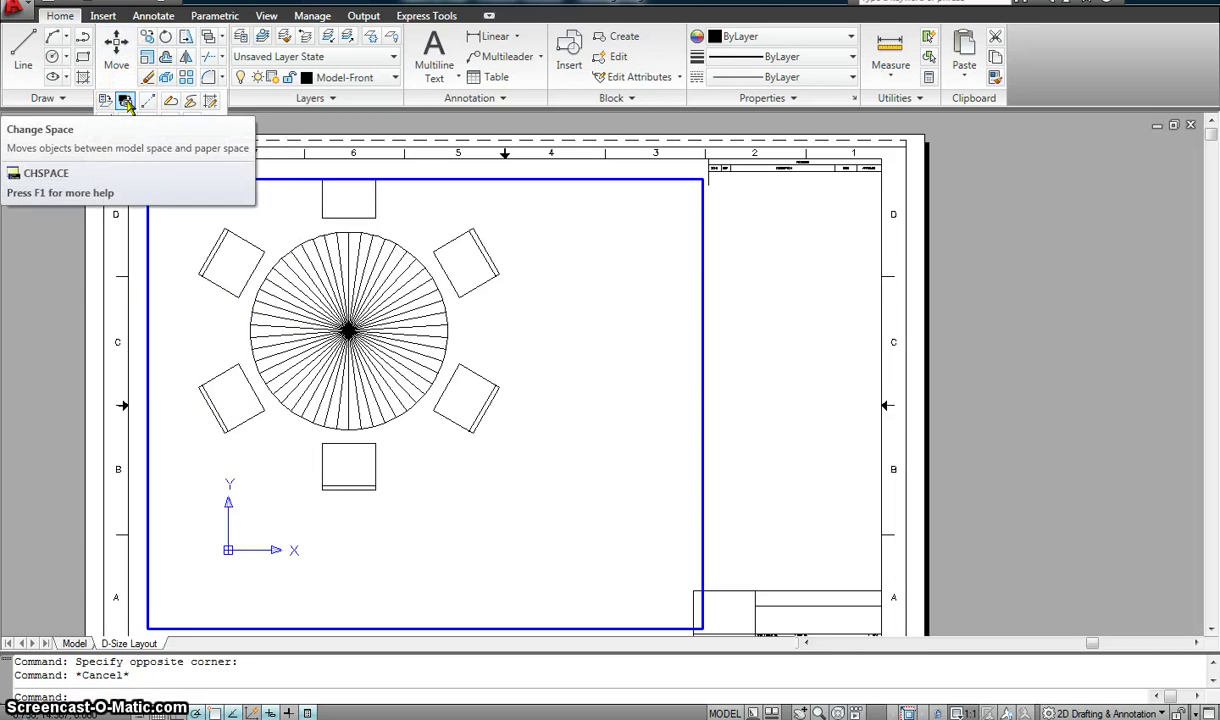
click(126, 102)
click(240, 440)
click(198, 419)
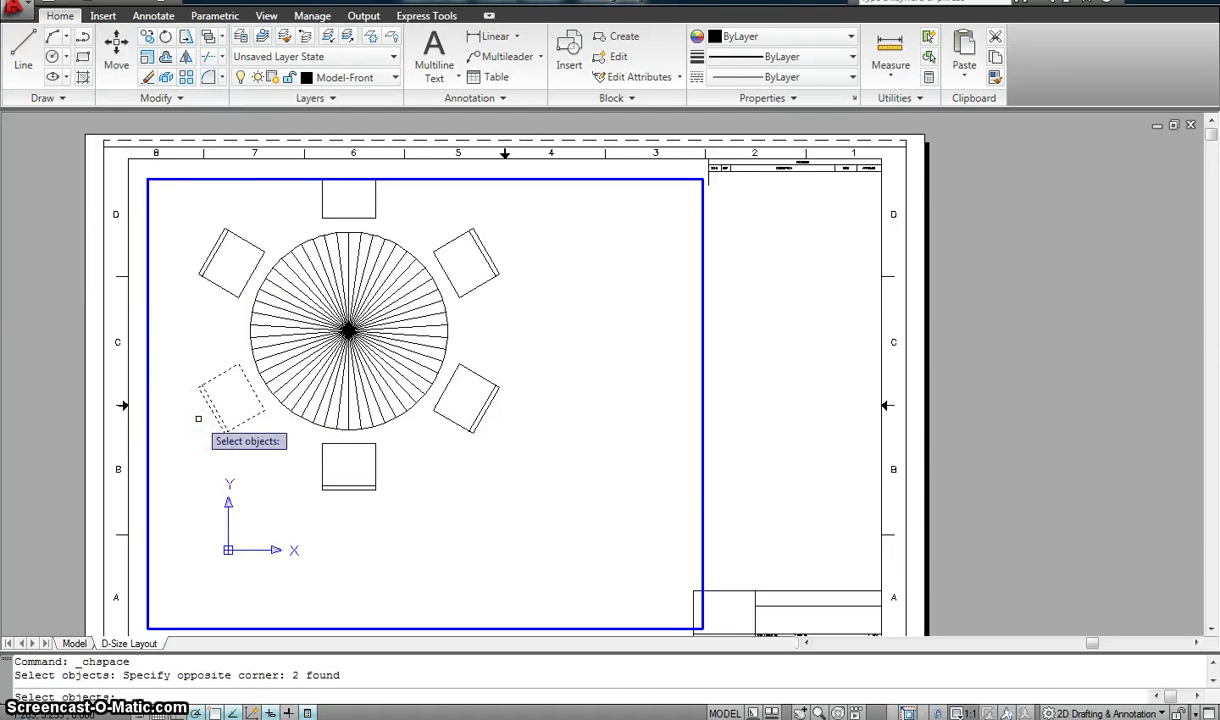
key(Return)
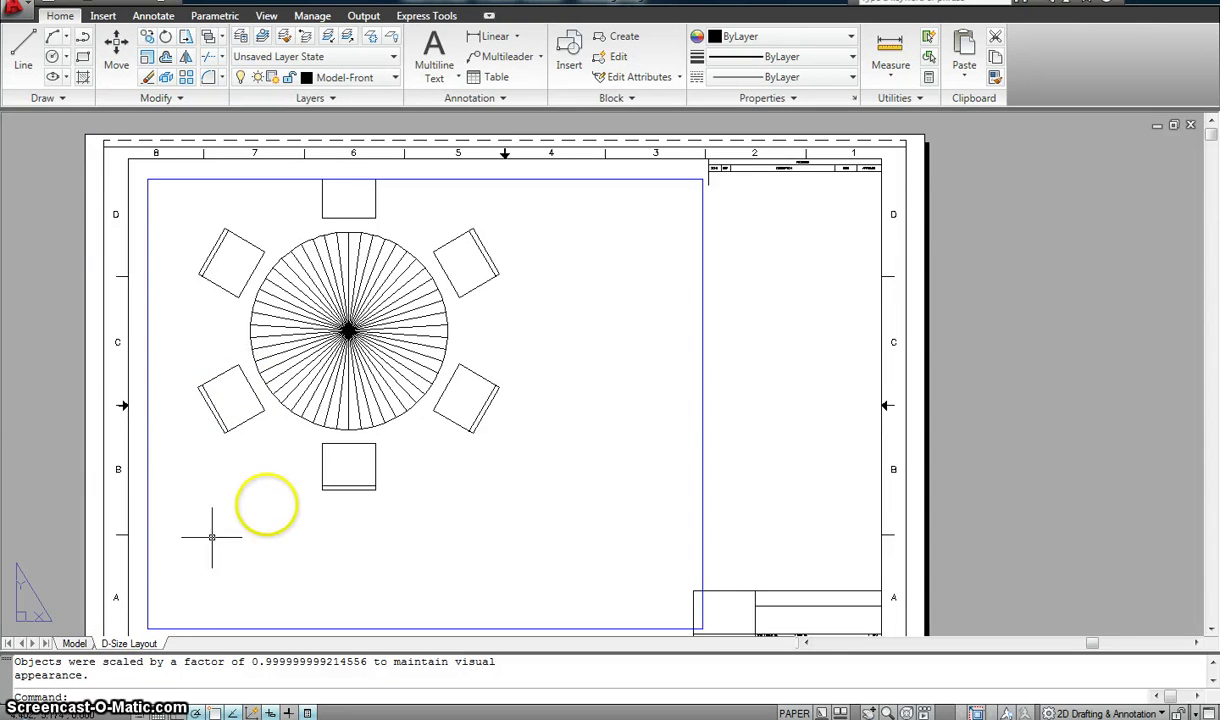
- Try selection windows on the D-Size Layout, check model space, then return to the layout
click(430, 530)
click(312, 360)
click(403, 480)
click(349, 358)
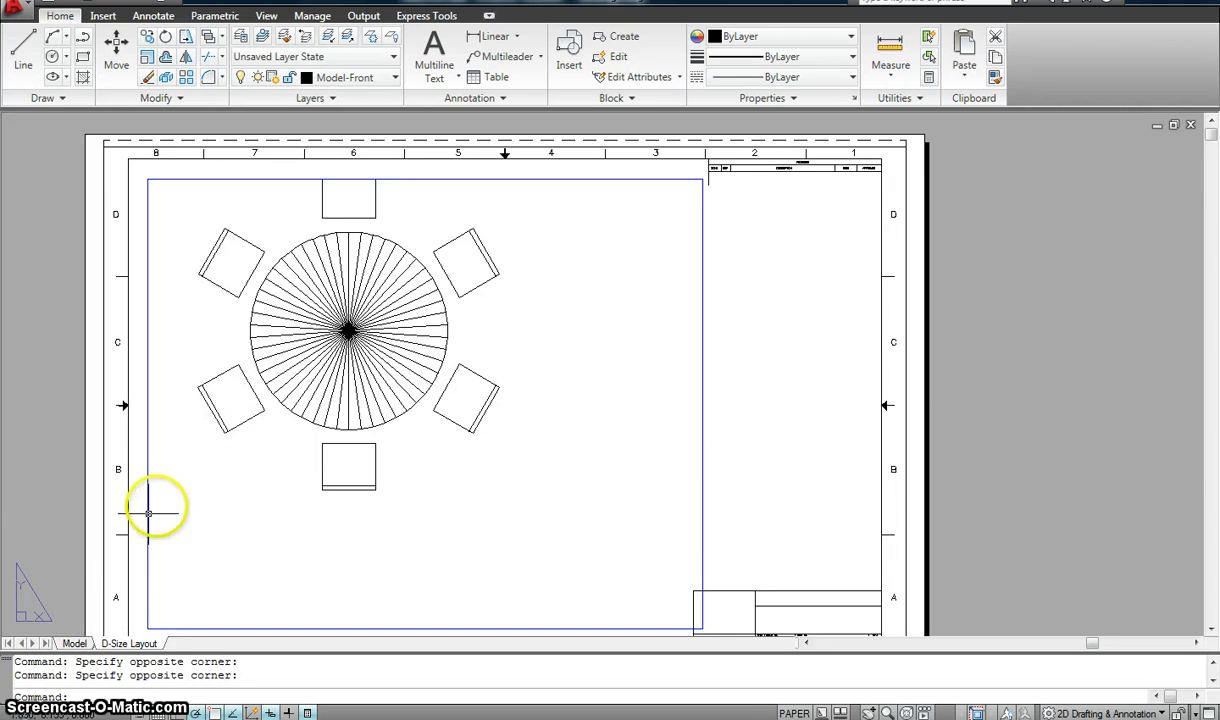
click(74, 643)
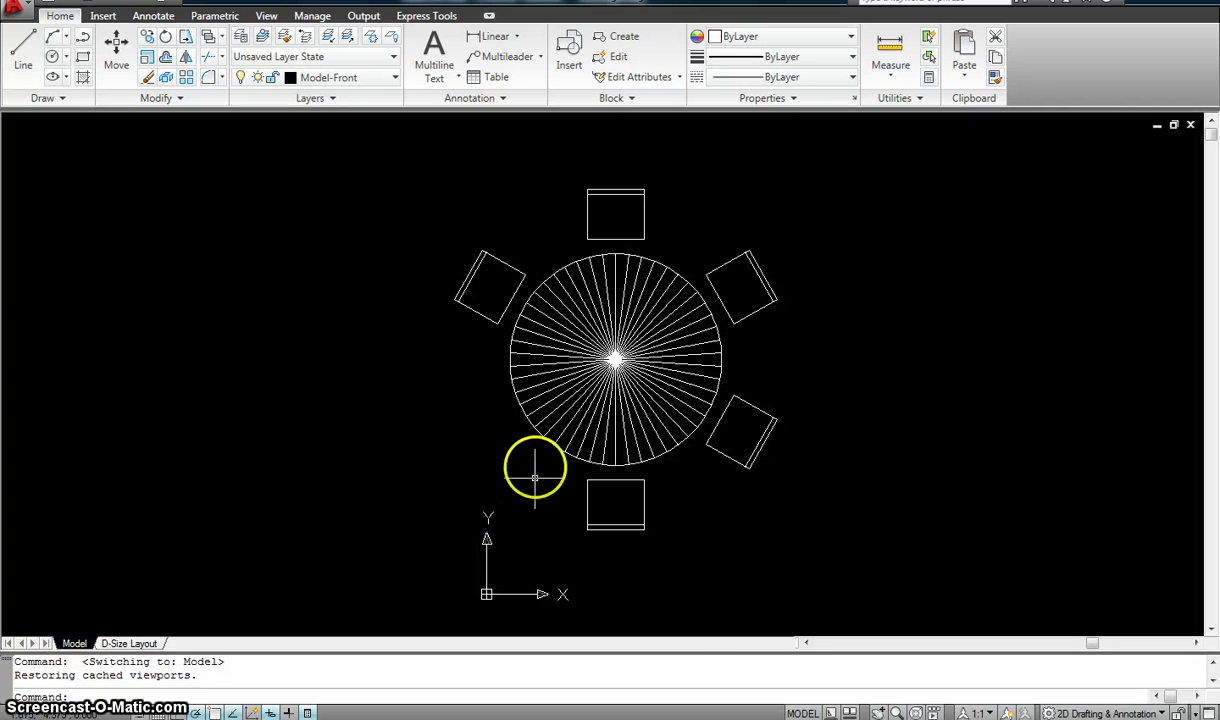
click(130, 643)
- Select the lower-left chair on the layout, clear it, and go back to model space
click(252, 435)
click(204, 400)
key(Escape)
click(347, 475)
click(395, 542)
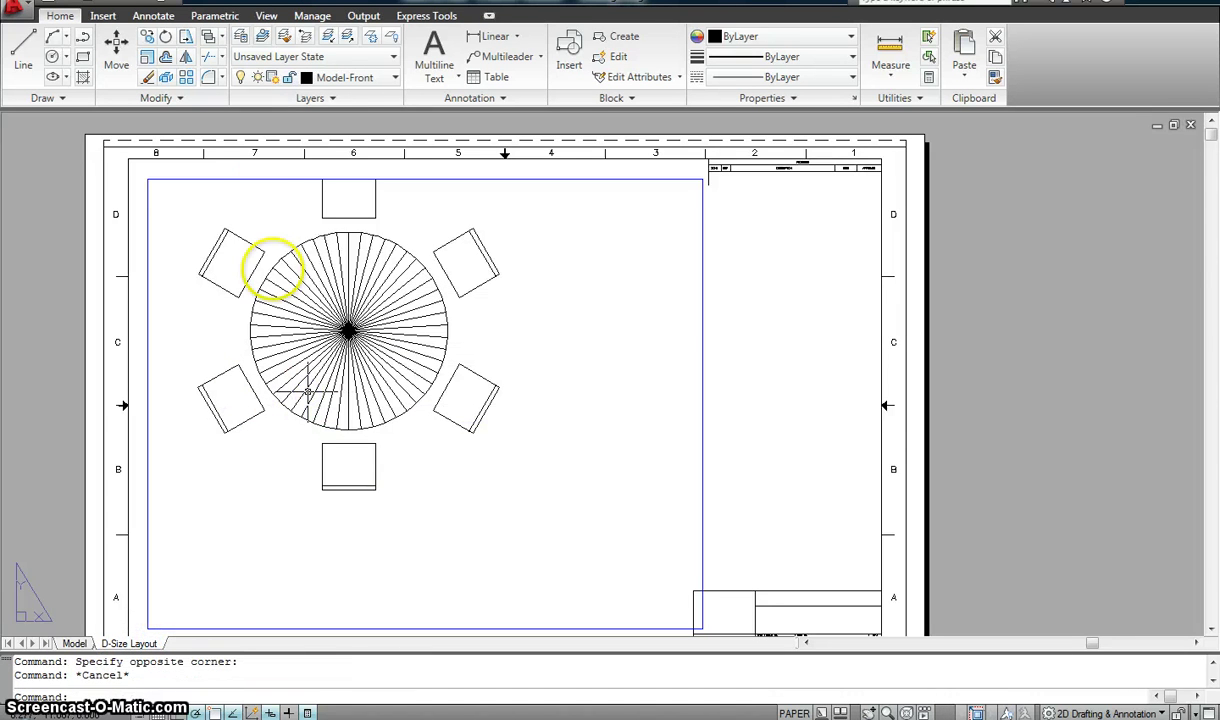
click(172, 100)
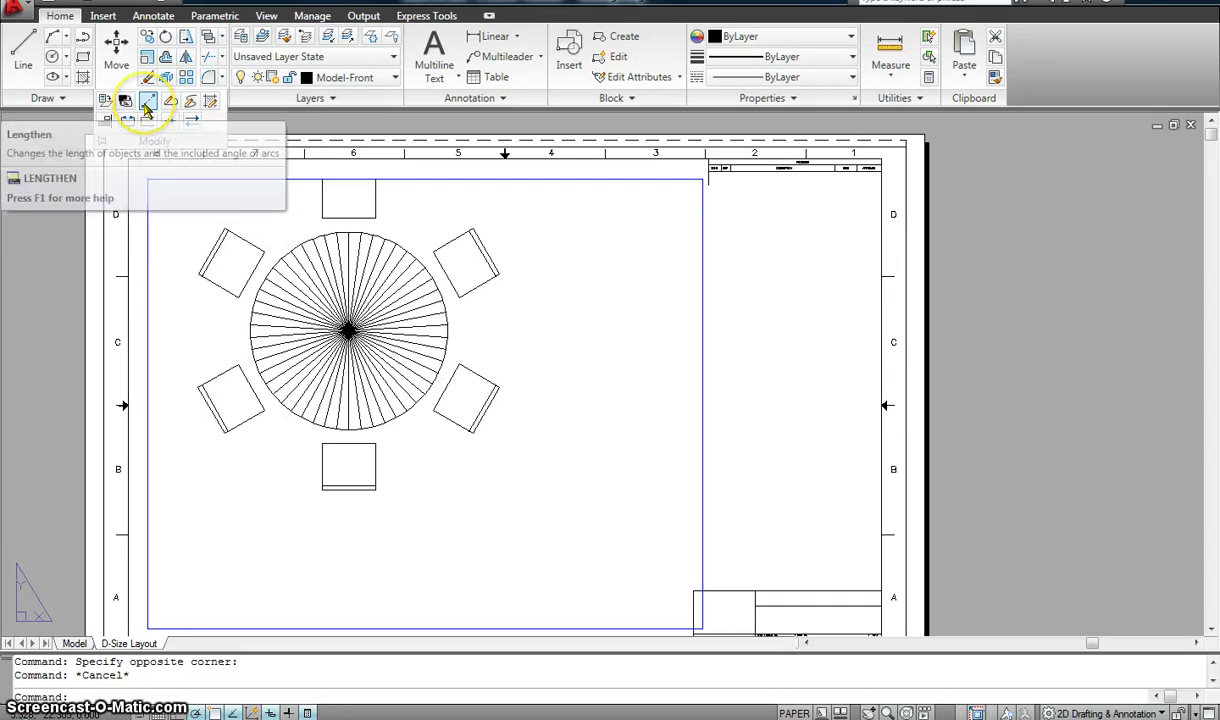
click(290, 572)
click(72, 648)
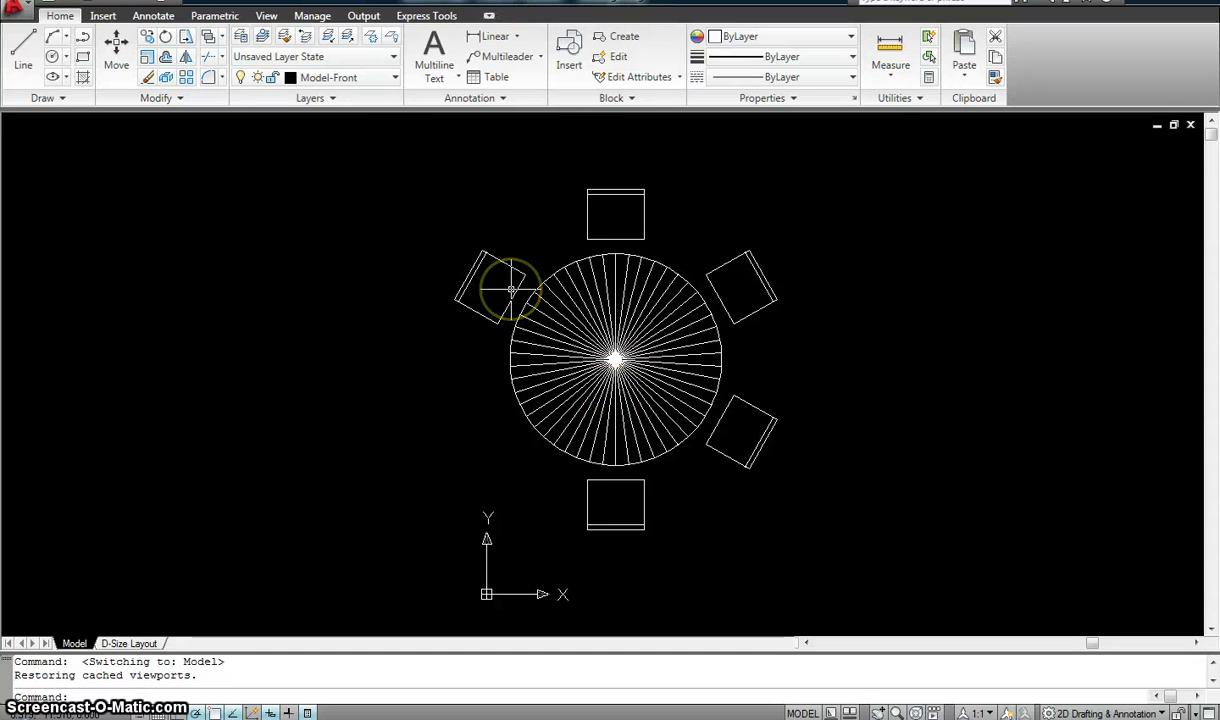
- Explode the upper-left chair and the whole table with chairs using X
text(x)
key(Return)
drag(520, 258, 494, 278)
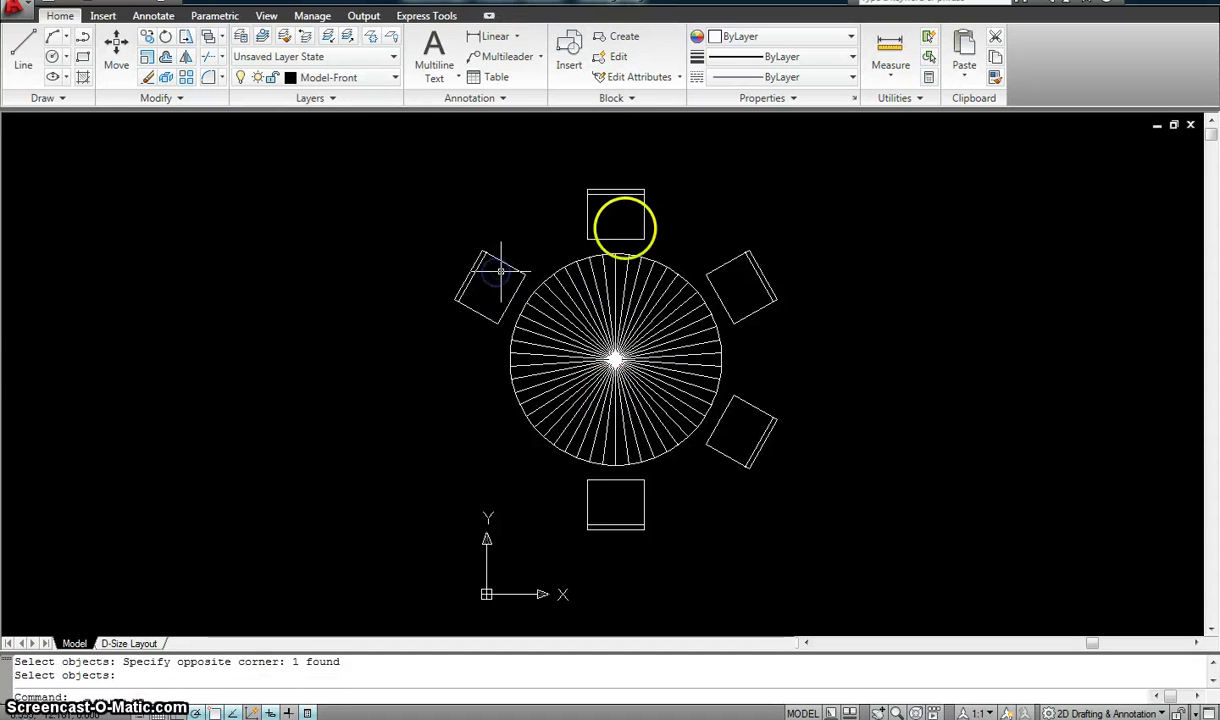
drag(803, 581, 392, 133)
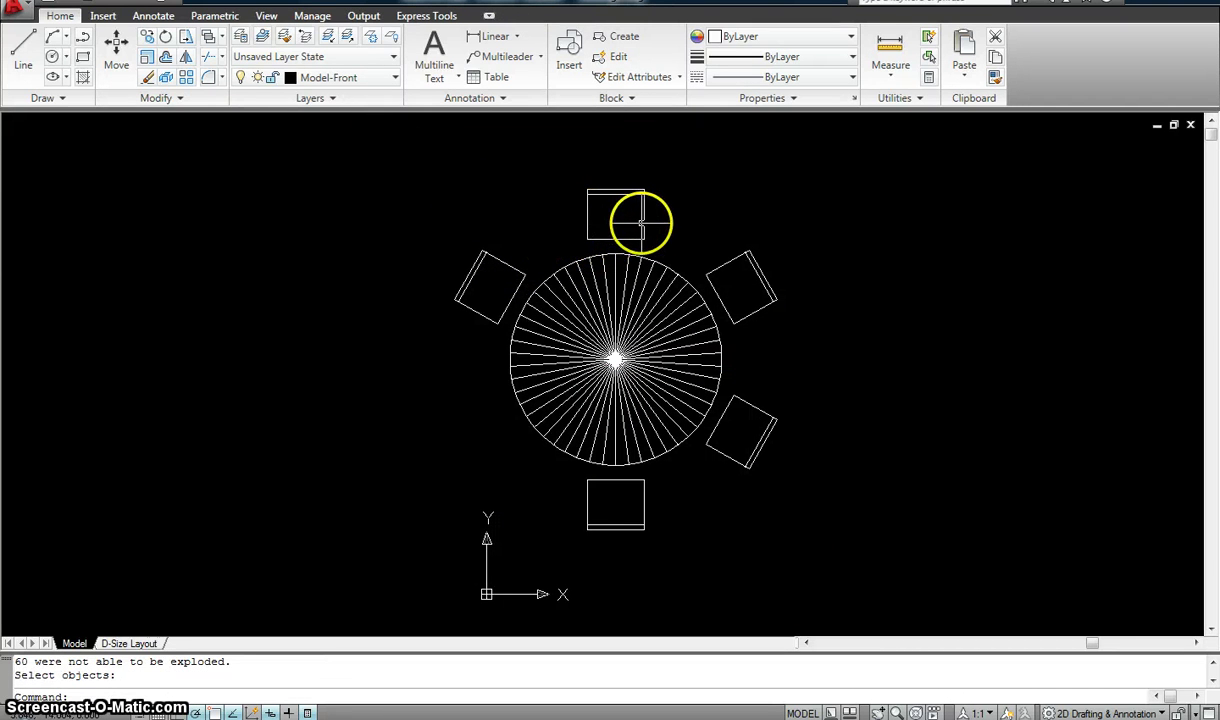
- Lengthen the chairs' edge lines by 200 percent with LENGTHEN
click(176, 98)
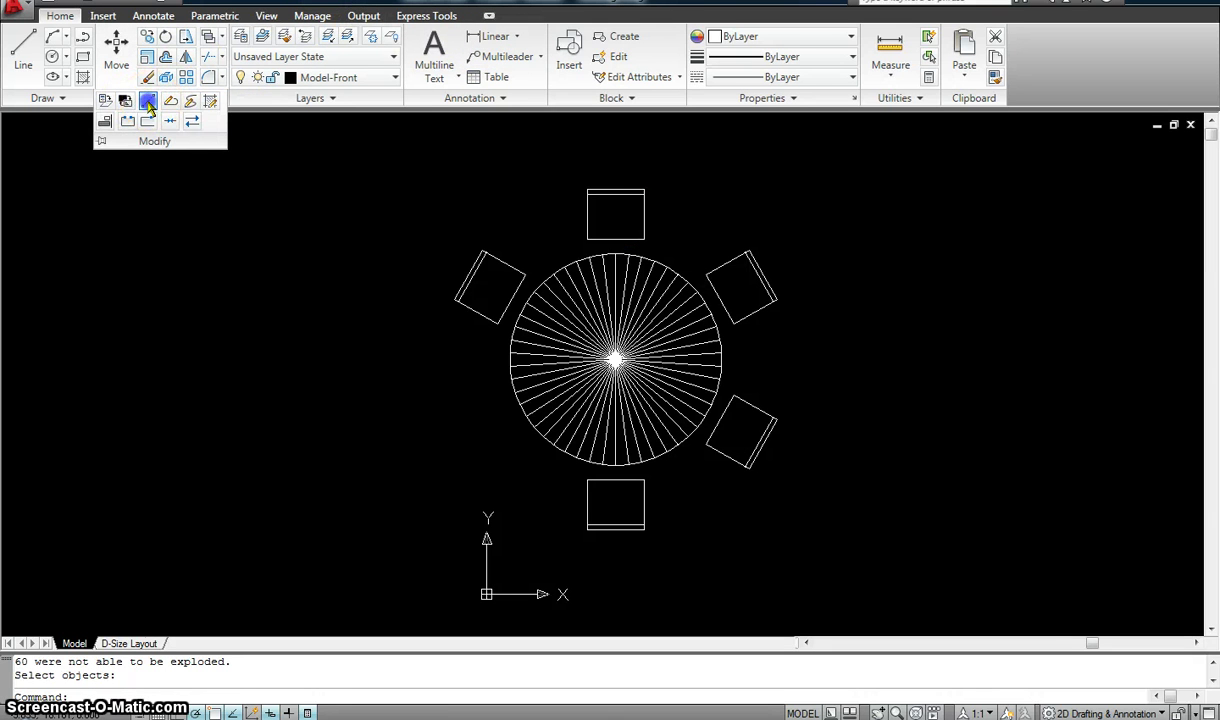
click(148, 103)
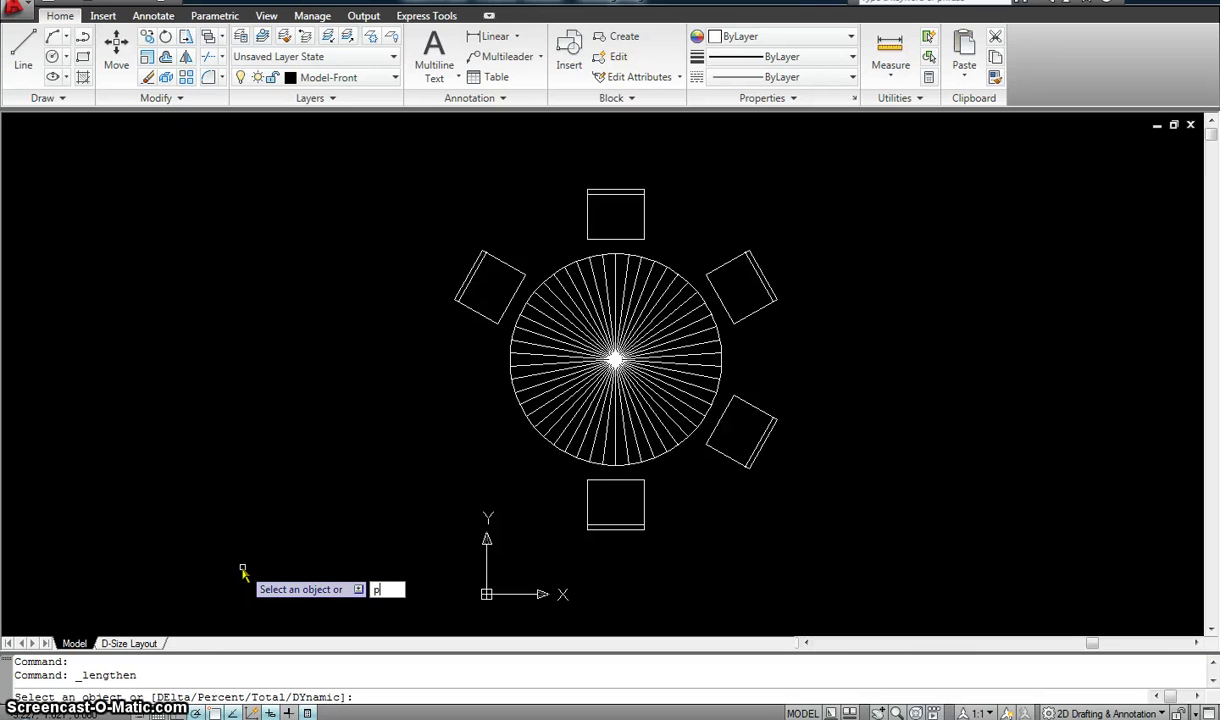
key(Return)
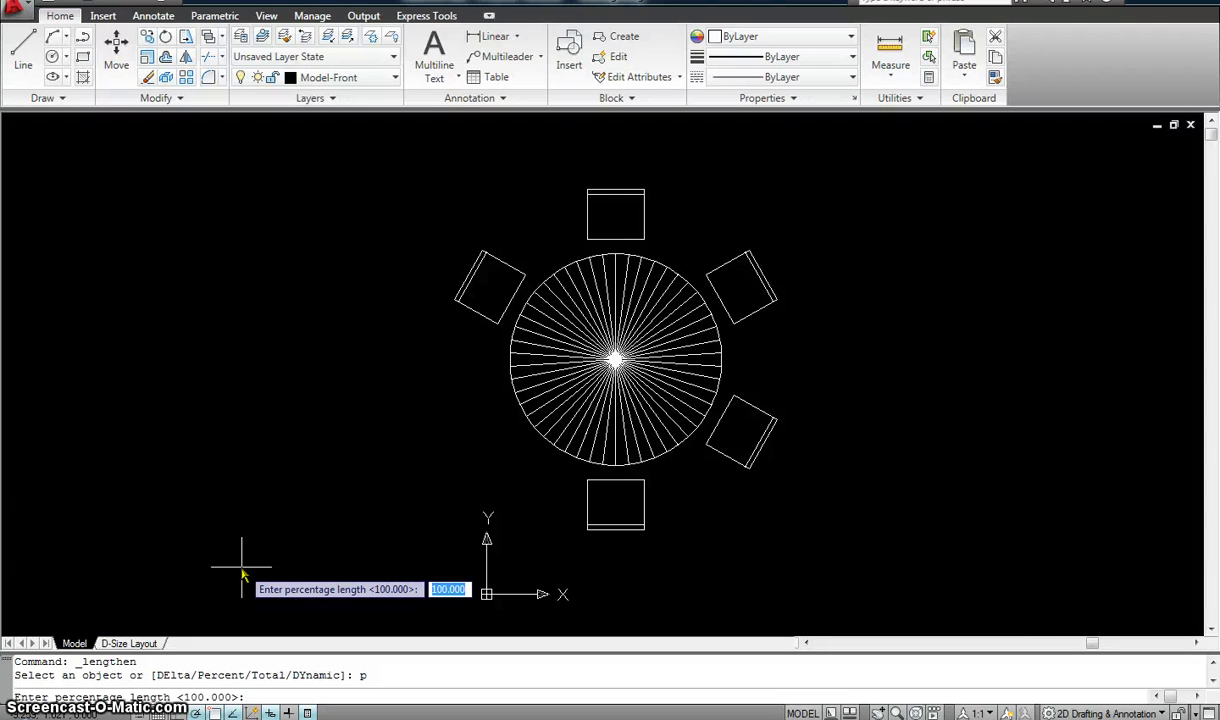
key(Return)
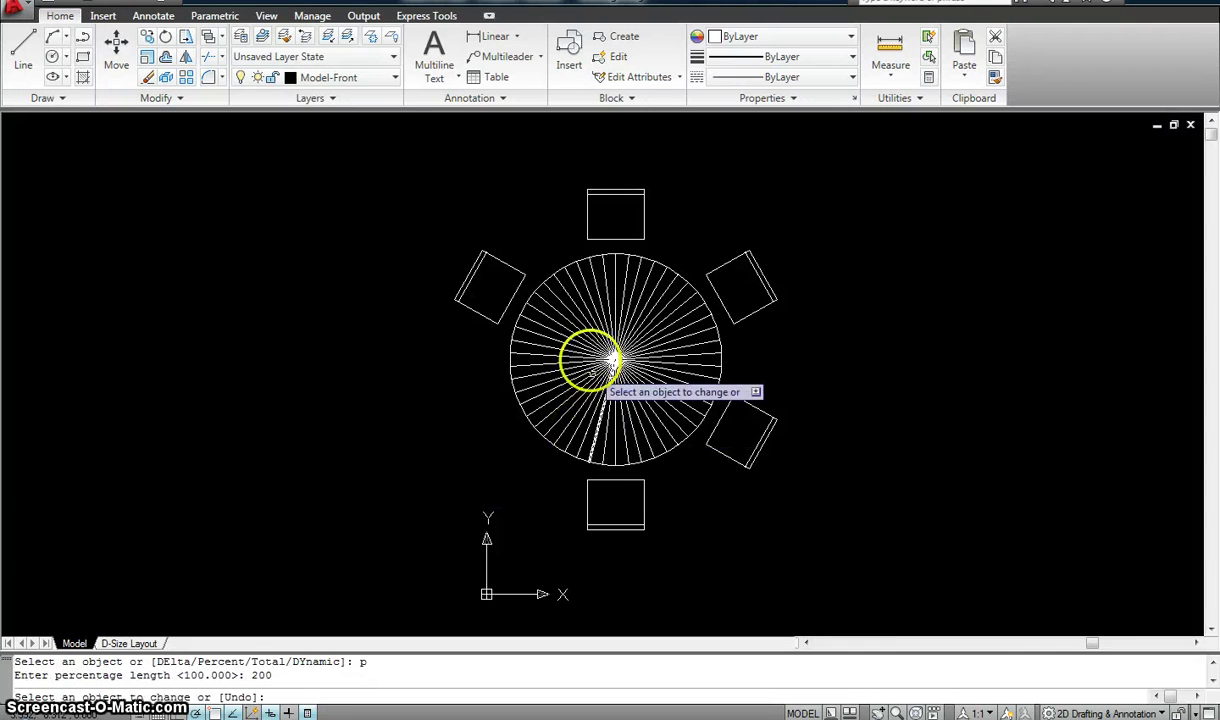
click(519, 285)
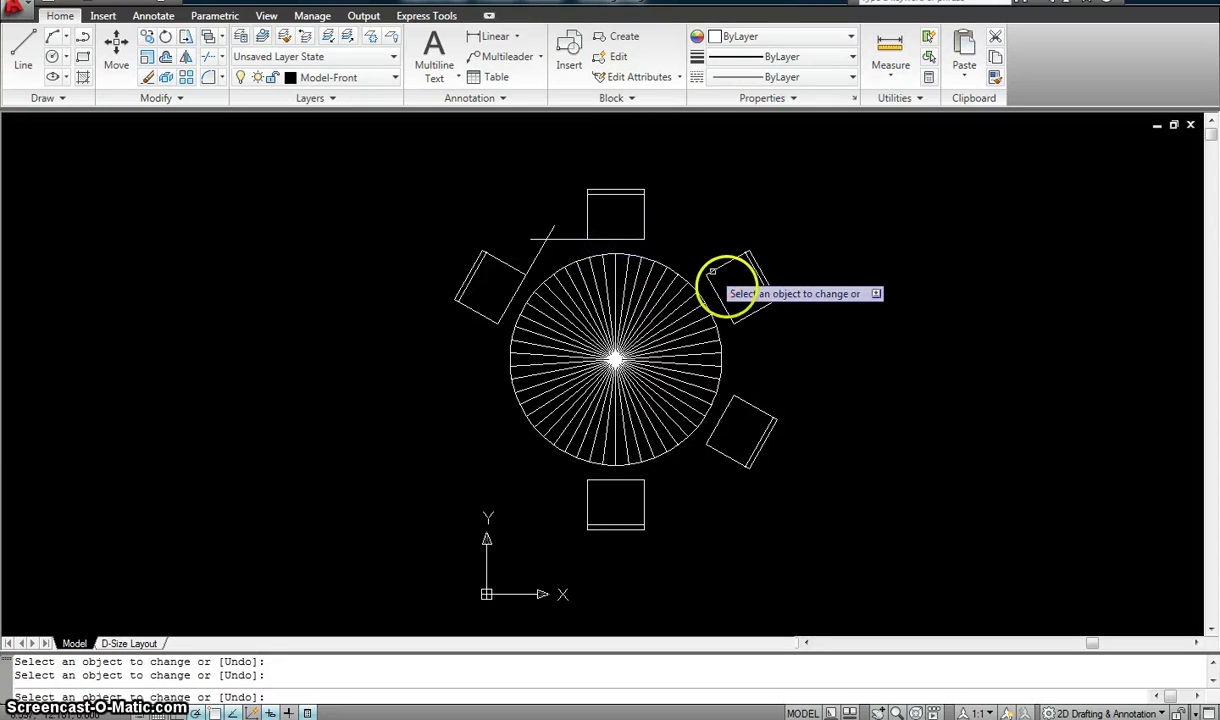
click(730, 318)
click(706, 277)
click(708, 280)
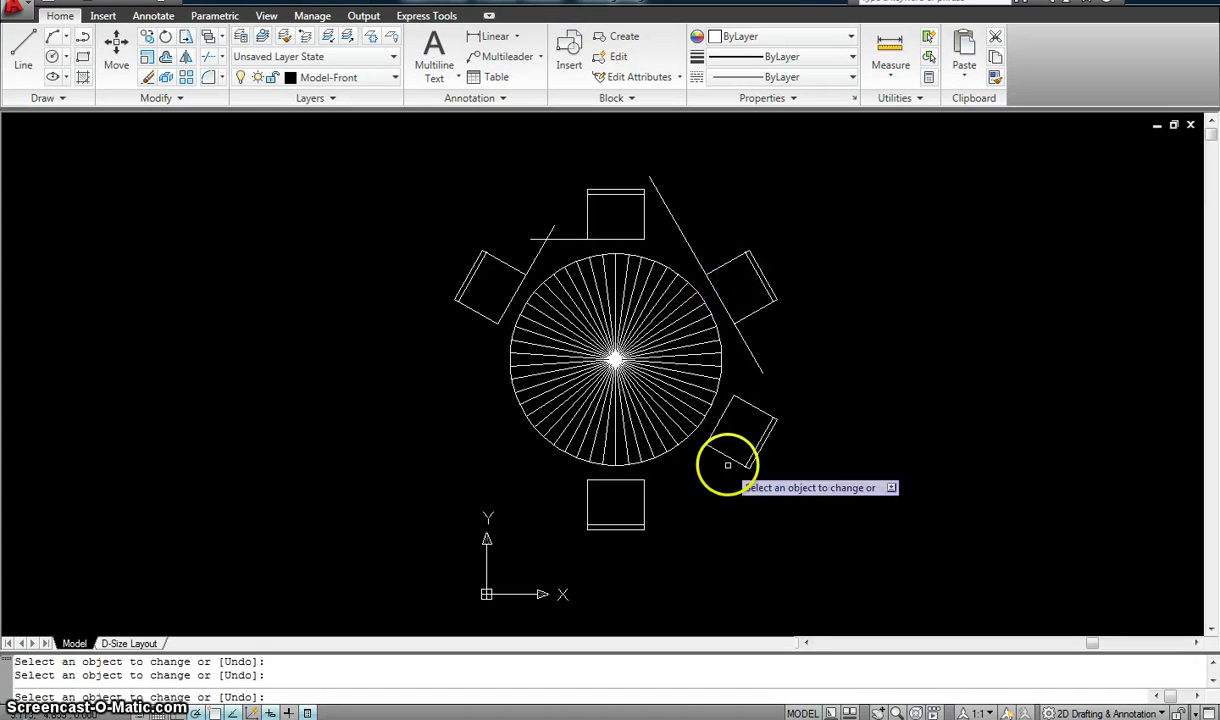
click(722, 414)
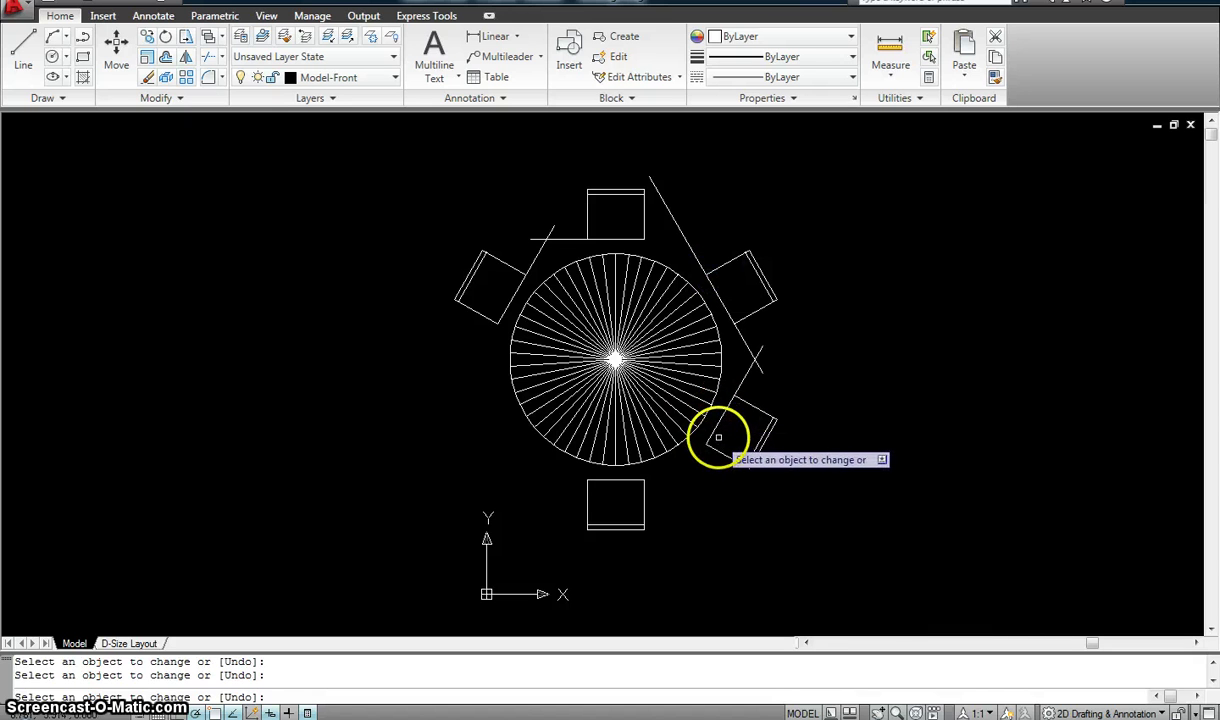
click(634, 480)
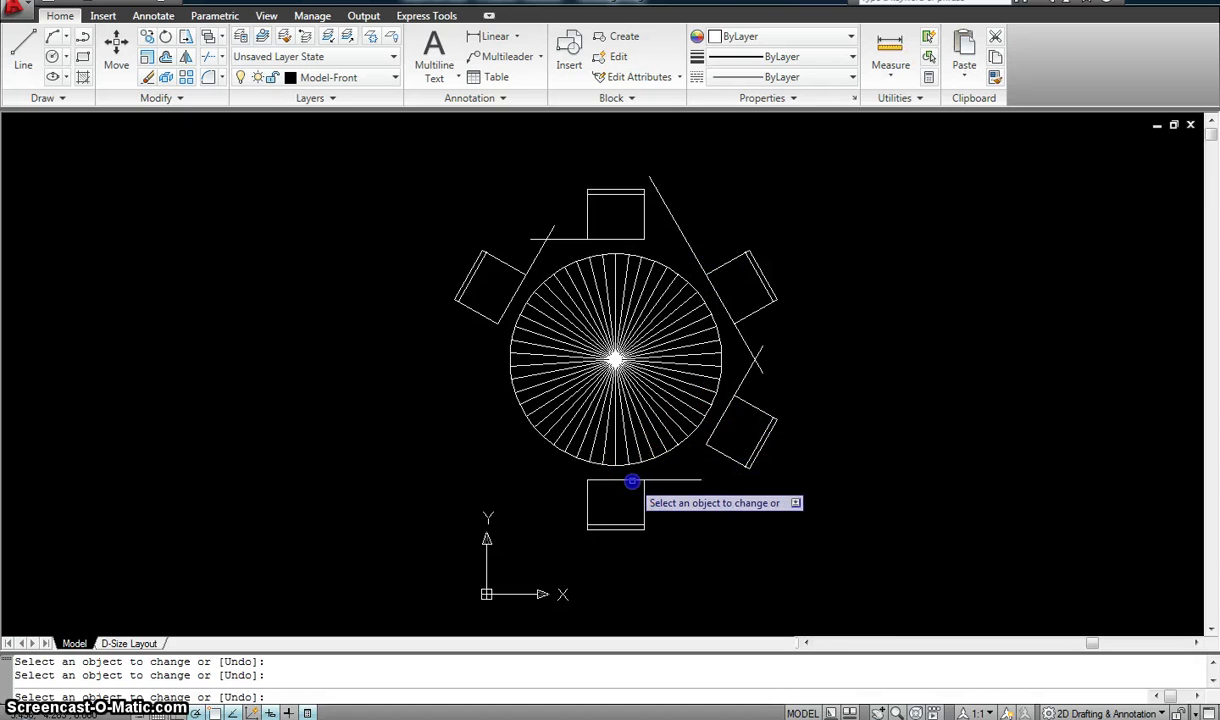
- Lengthen three of the table's radial lines leftward past the circle
click(429, 451)
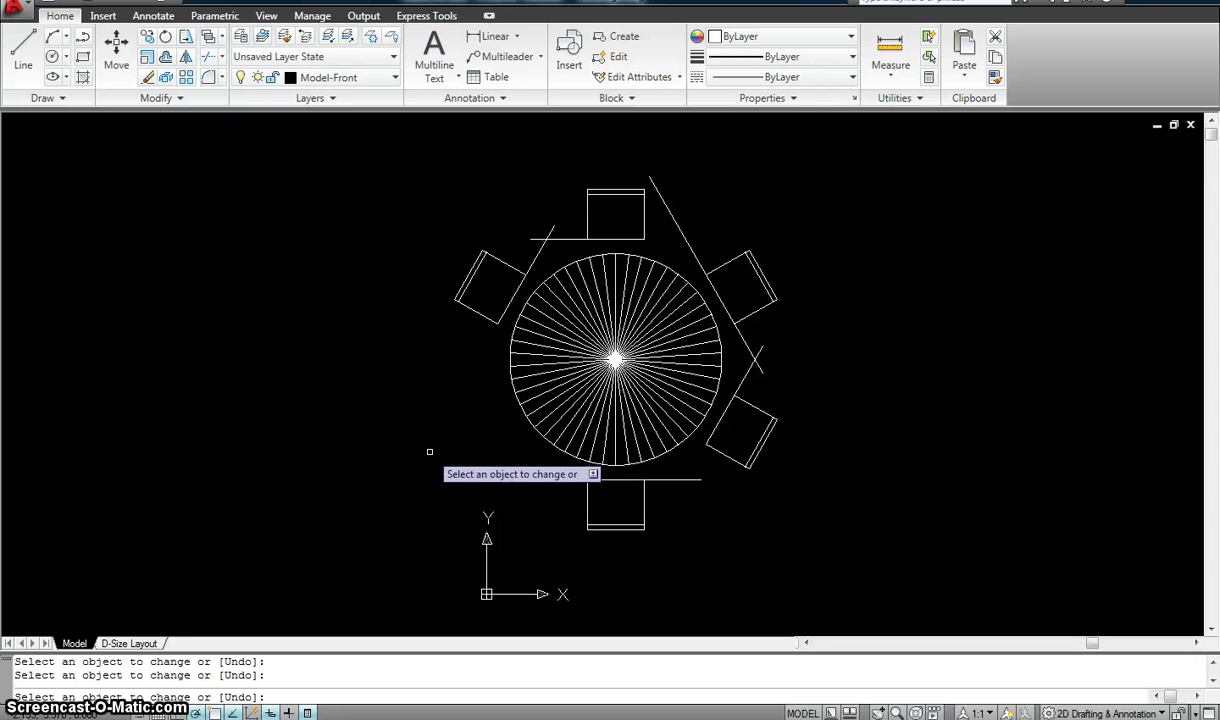
mouse_move(429, 451)
mouse_down()
mouse_move(419, 450)
mouse_move(538, 431)
mouse_move(497, 338)
mouse_move(523, 357)
mouse_up()
click(523, 357)
click(404, 346)
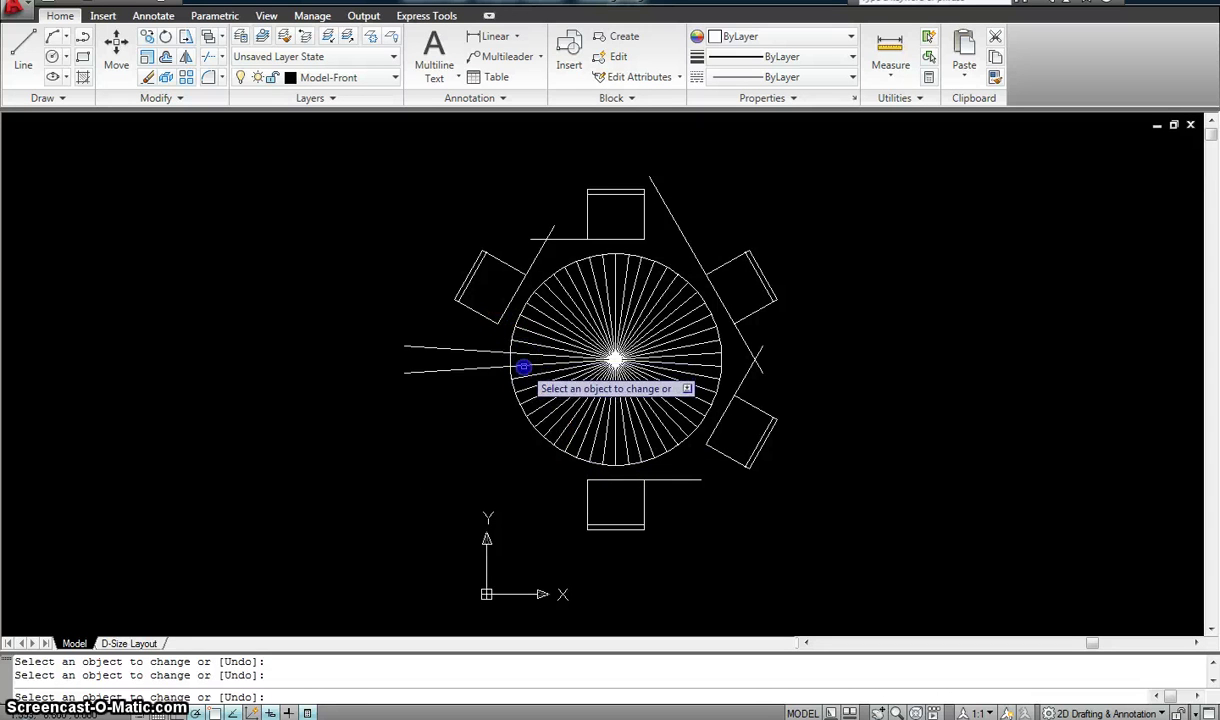
click(523, 367)
click(388, 381)
scroll(570, 405, up, 5)
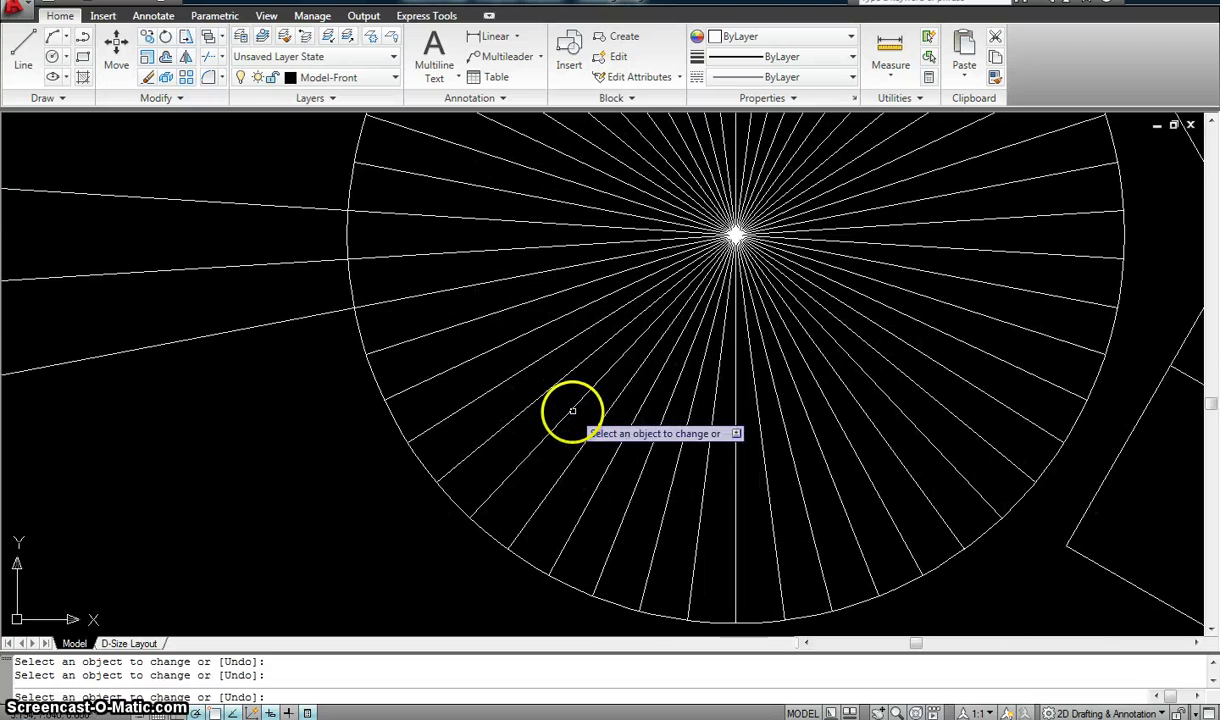
click(558, 469)
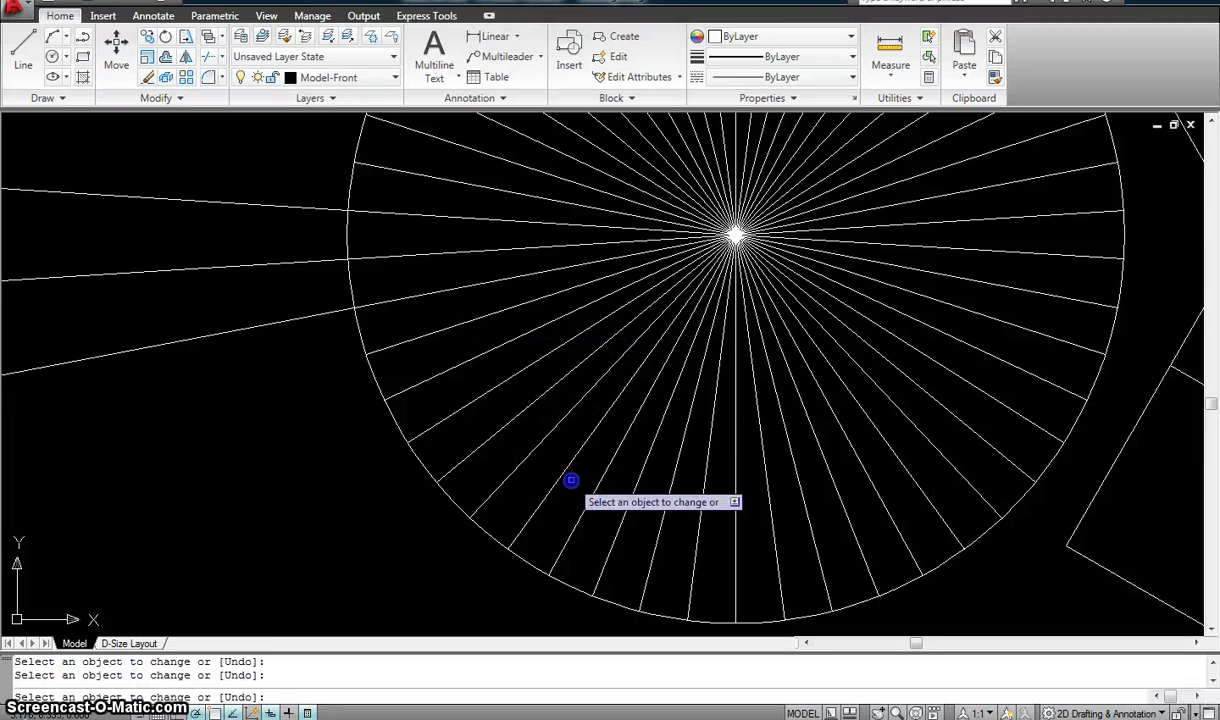
- Extend several lower-left radial lines past the circle, then end the command
click(534, 444)
click(512, 428)
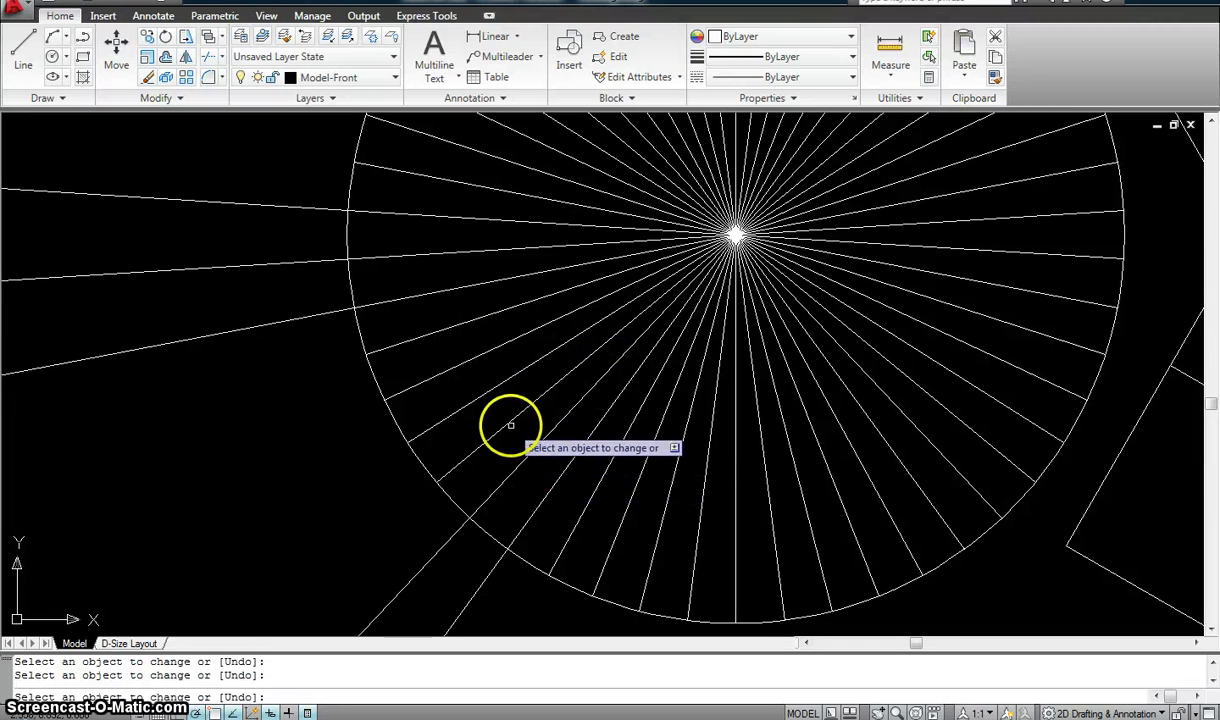
click(468, 374)
click(448, 343)
click(441, 327)
scroll(441, 327, down, 4)
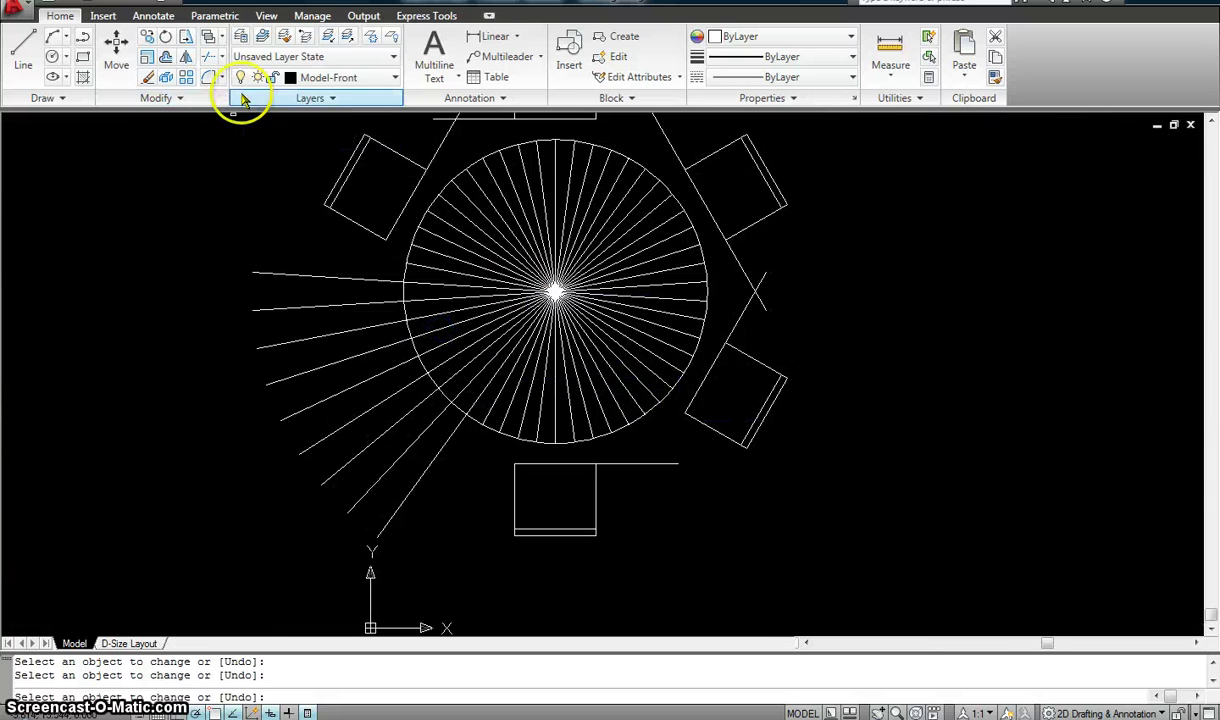
key(Escape)
click(190, 101)
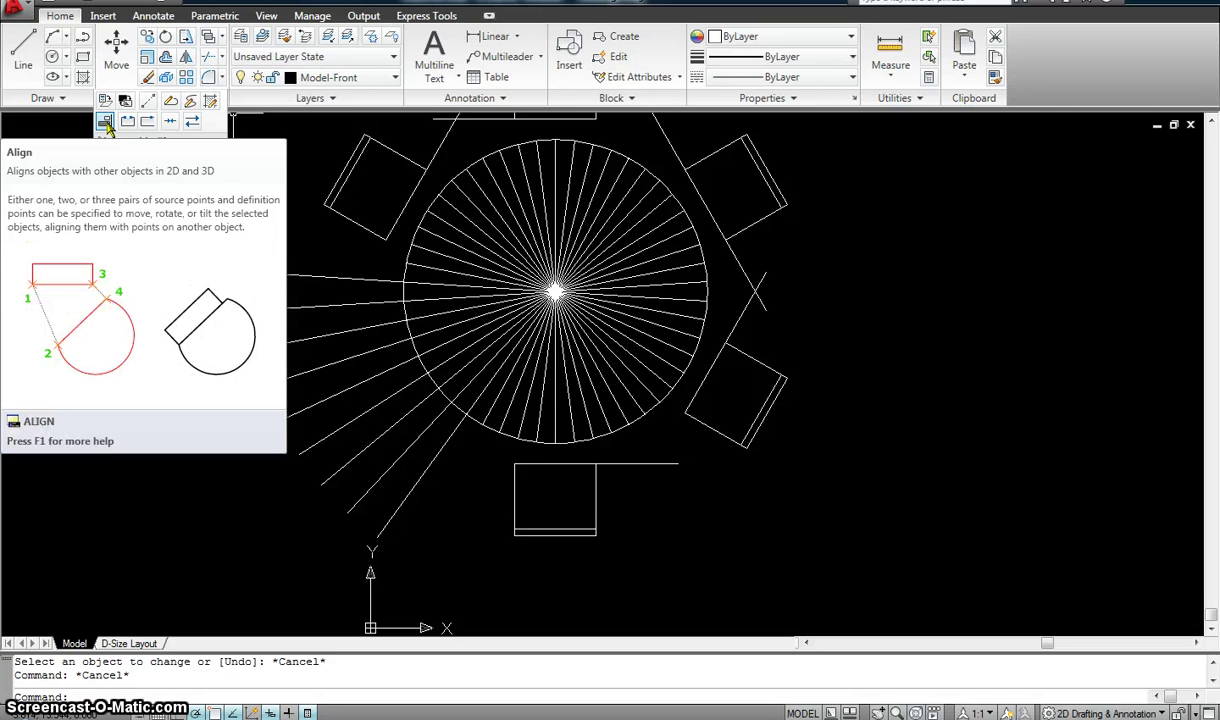
- Draw a horizontal line to the right of the table with LINE
click(121, 141)
scroll(284, 350, down, 1)
key(Escape)
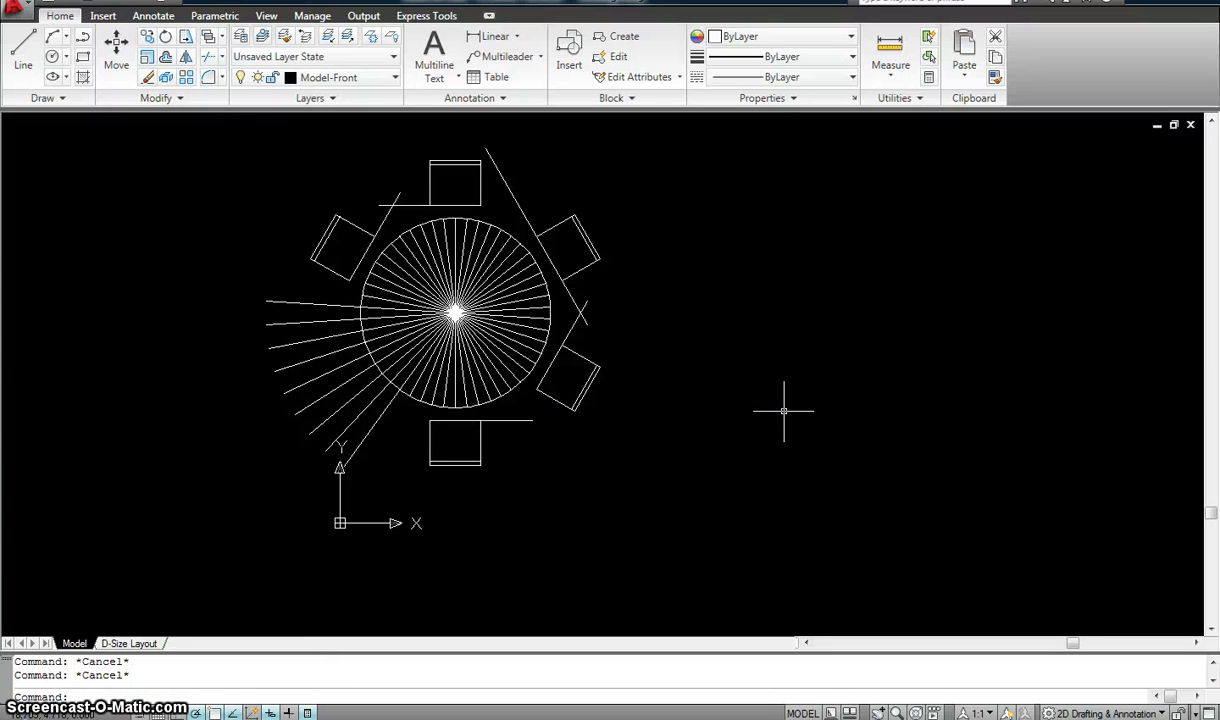
text(l)
key(Return)
click(620, 522)
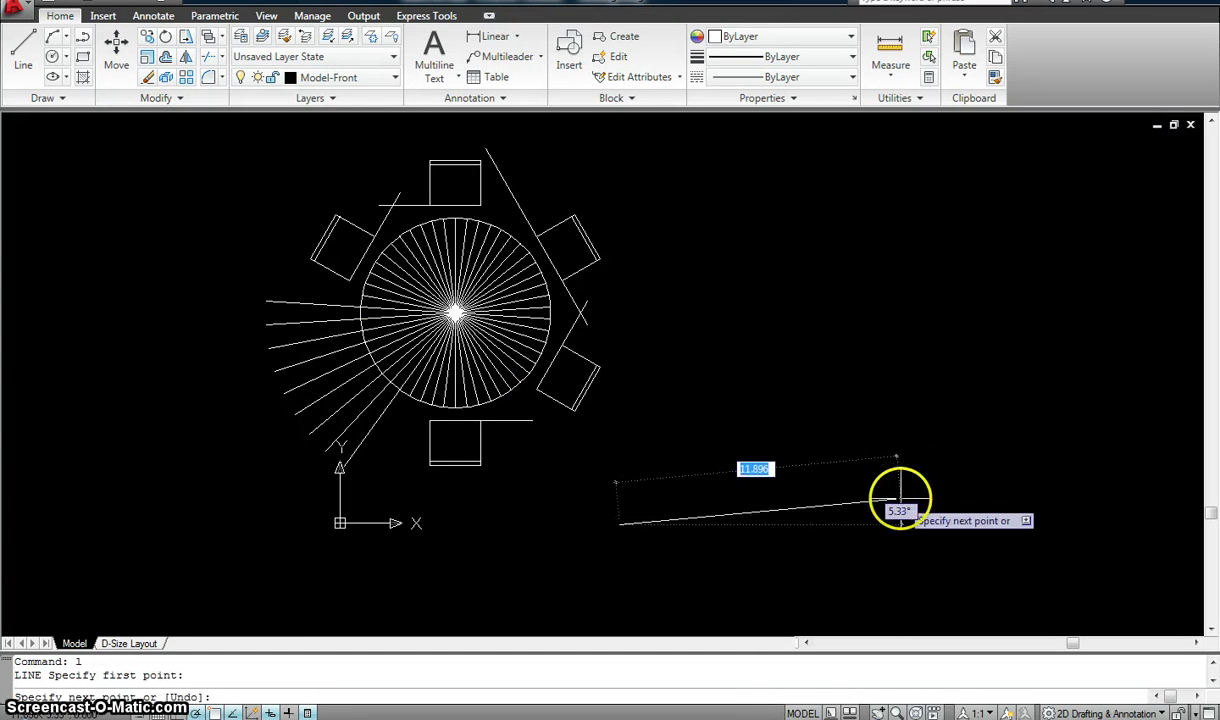
click(898, 522)
key(Escape)
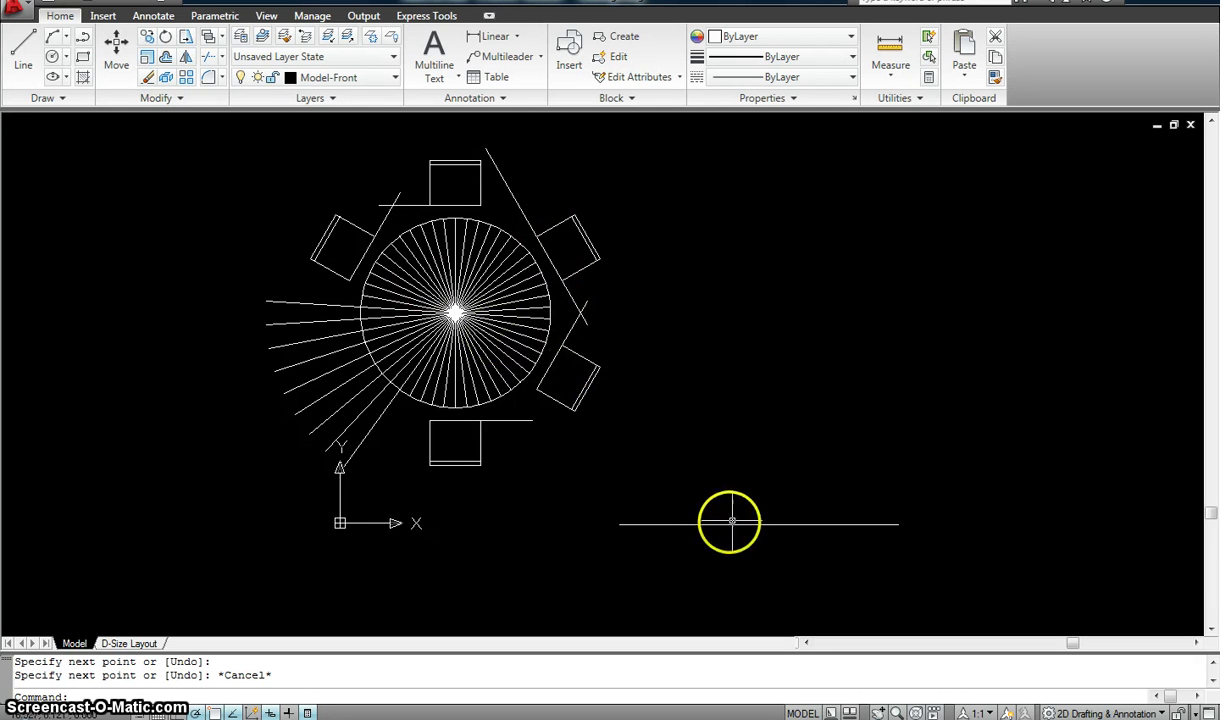
- Stretch the upper-right diagonal line's endpoints so it lies between the right-hand chairs
click(511, 195)
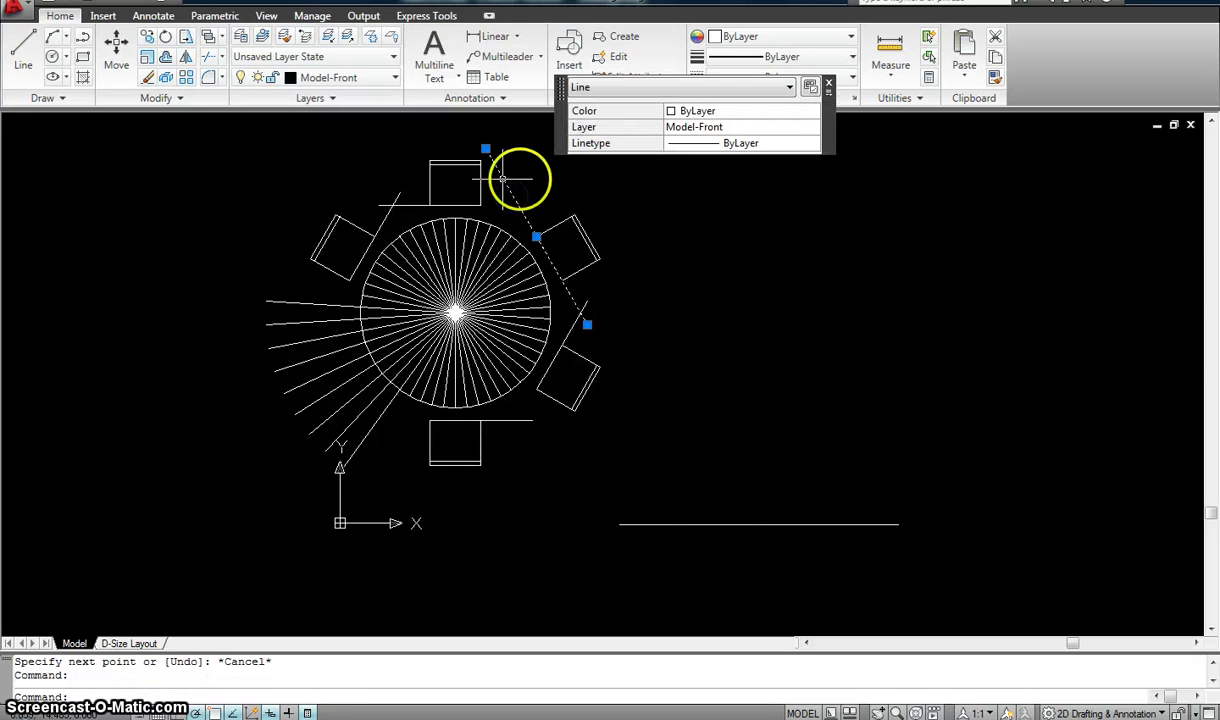
click(487, 149)
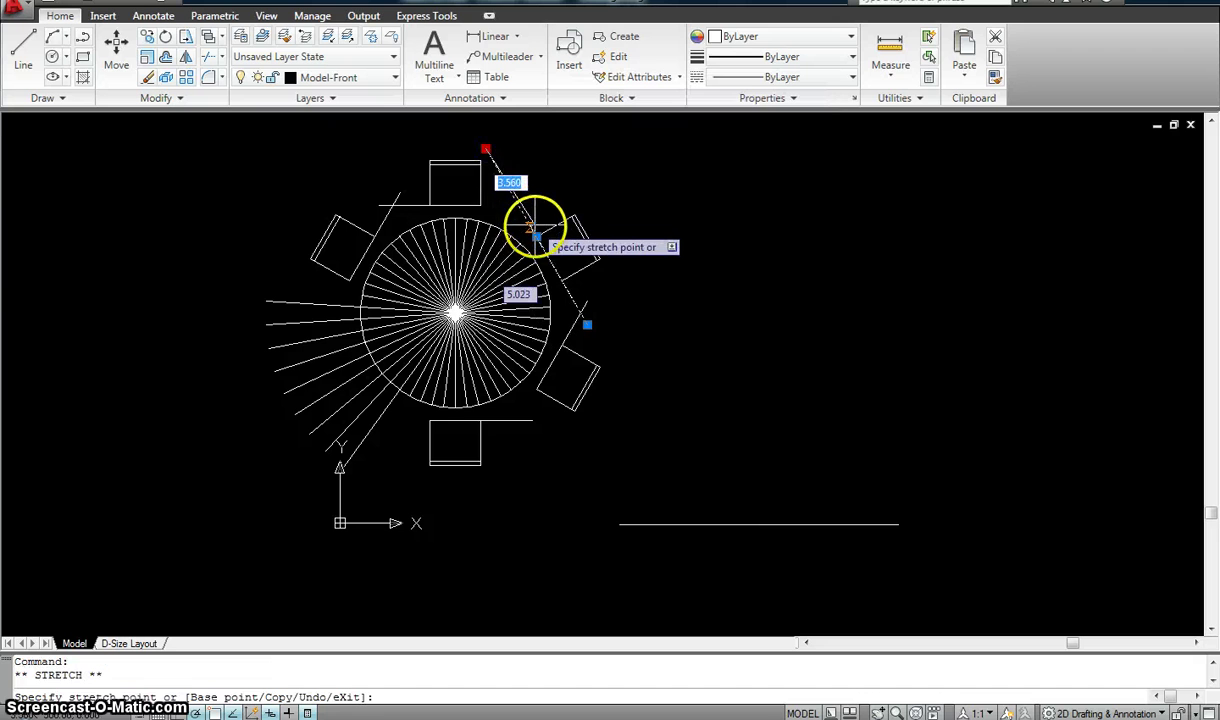
click(536, 237)
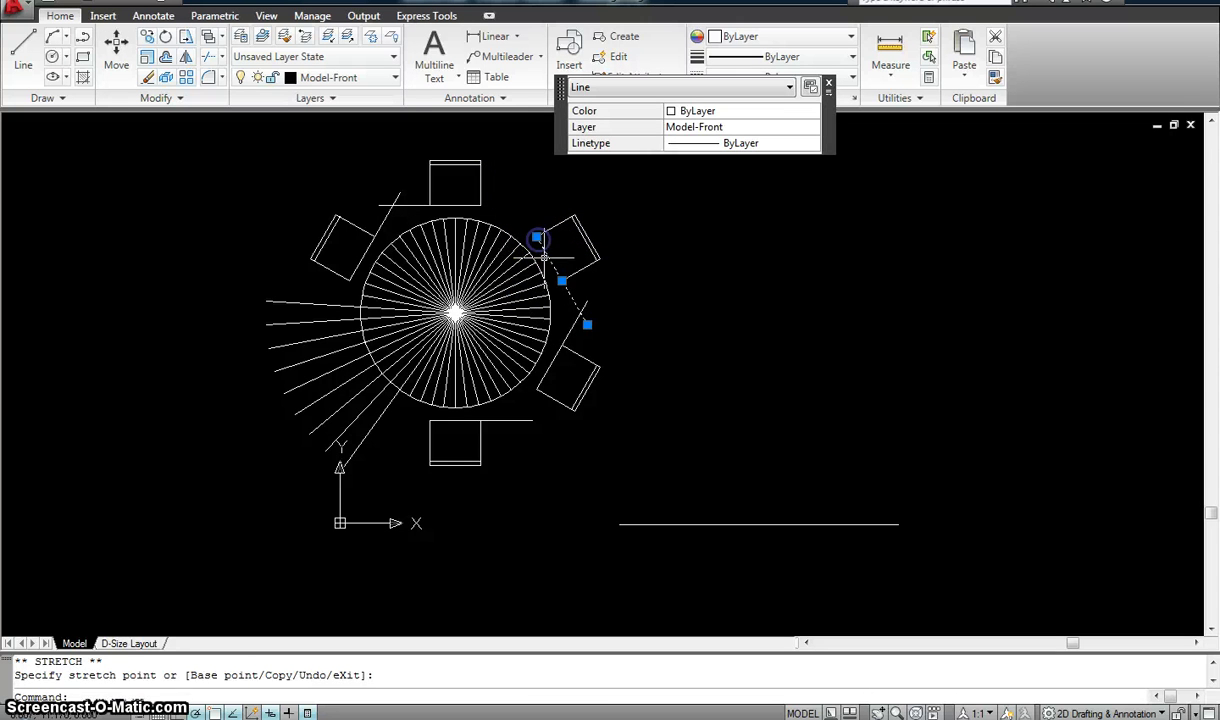
click(589, 326)
scroll(578, 300, up, 5)
scroll(567, 270, up, 3)
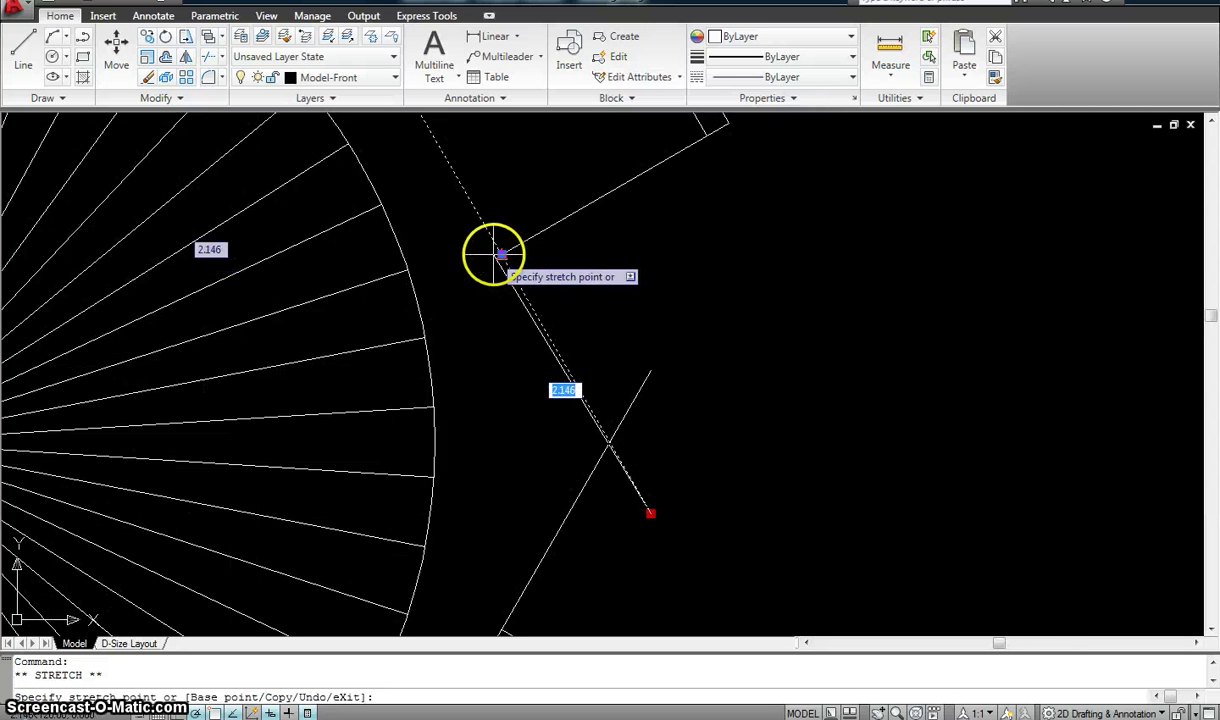
click(536, 263)
key(Escape)
key(Escape)
scroll(743, 354, down, 8)
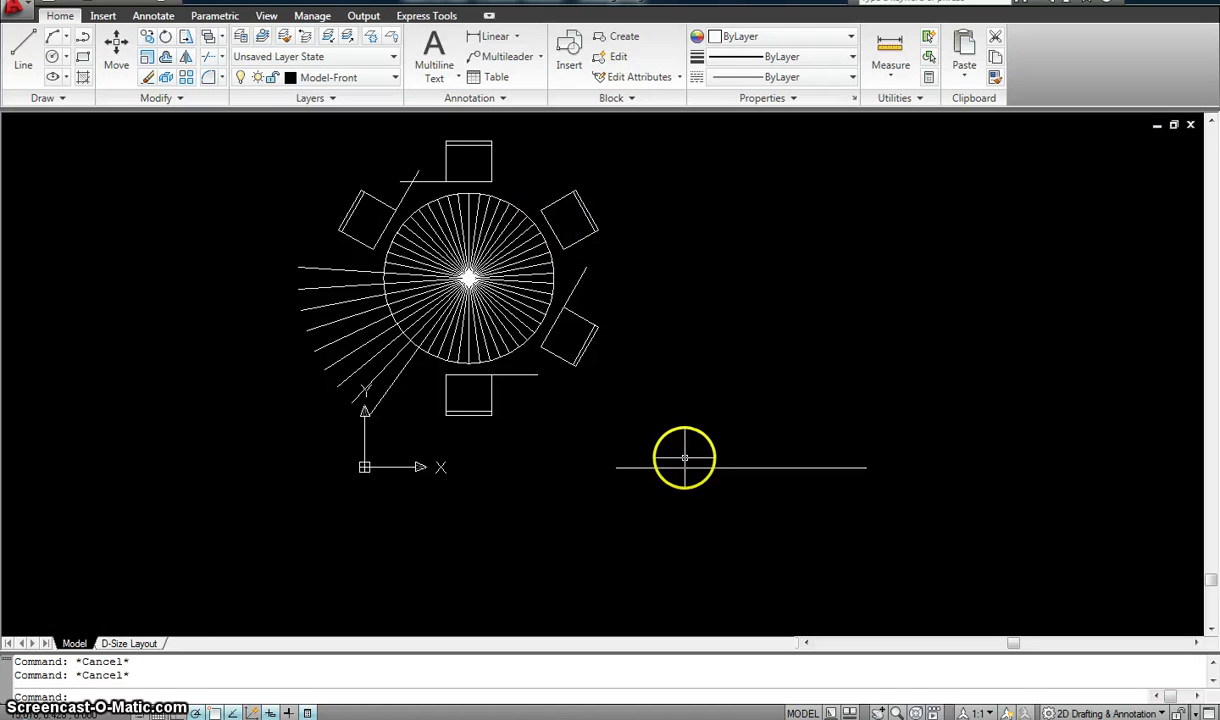
text(al)
key(Return)
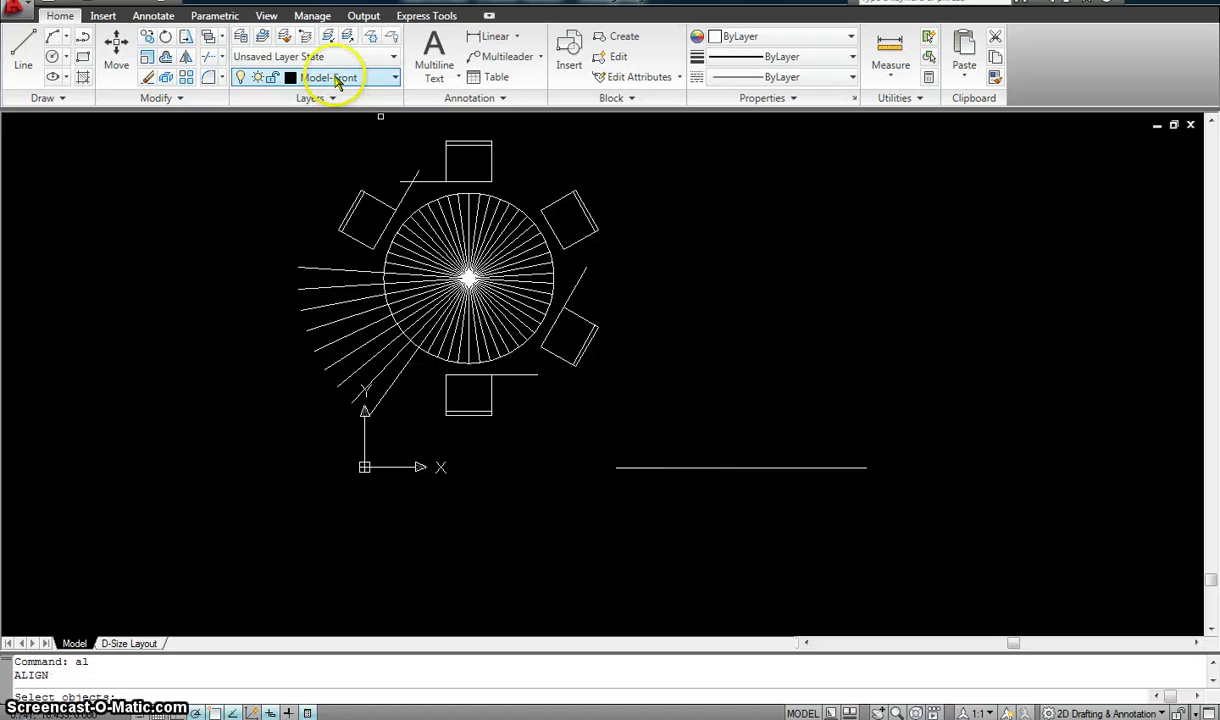
click(168, 97)
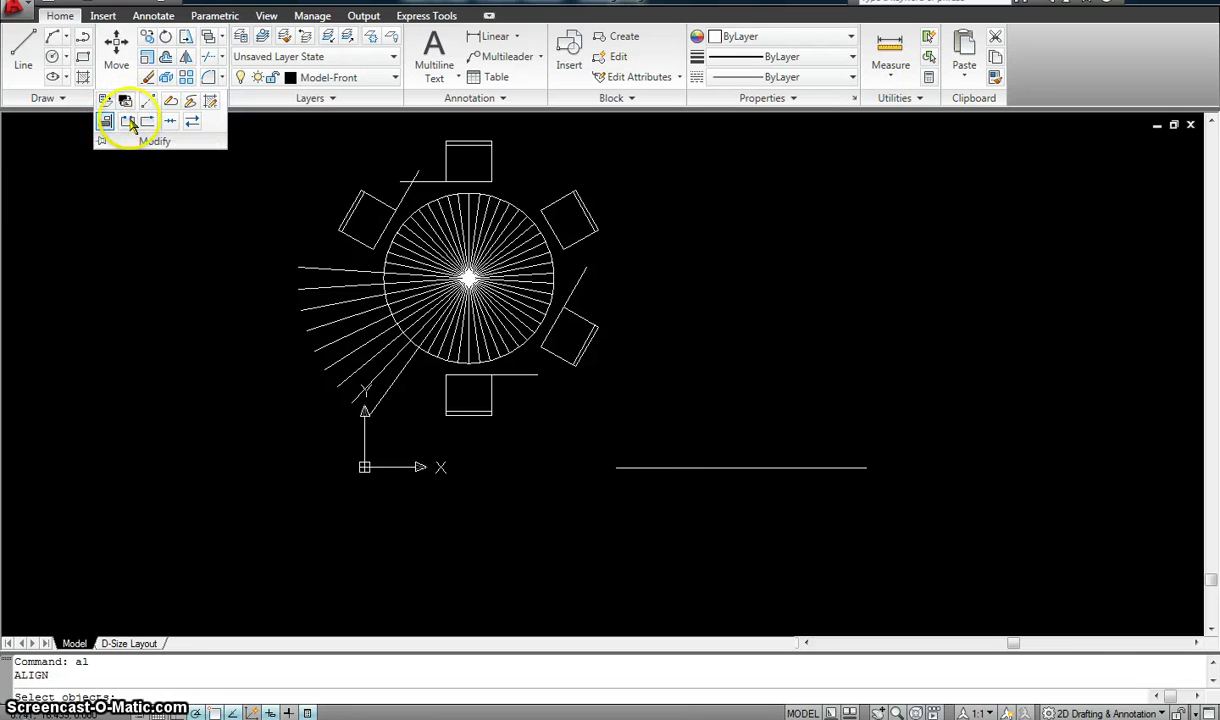
click(601, 247)
click(553, 190)
key(Return)
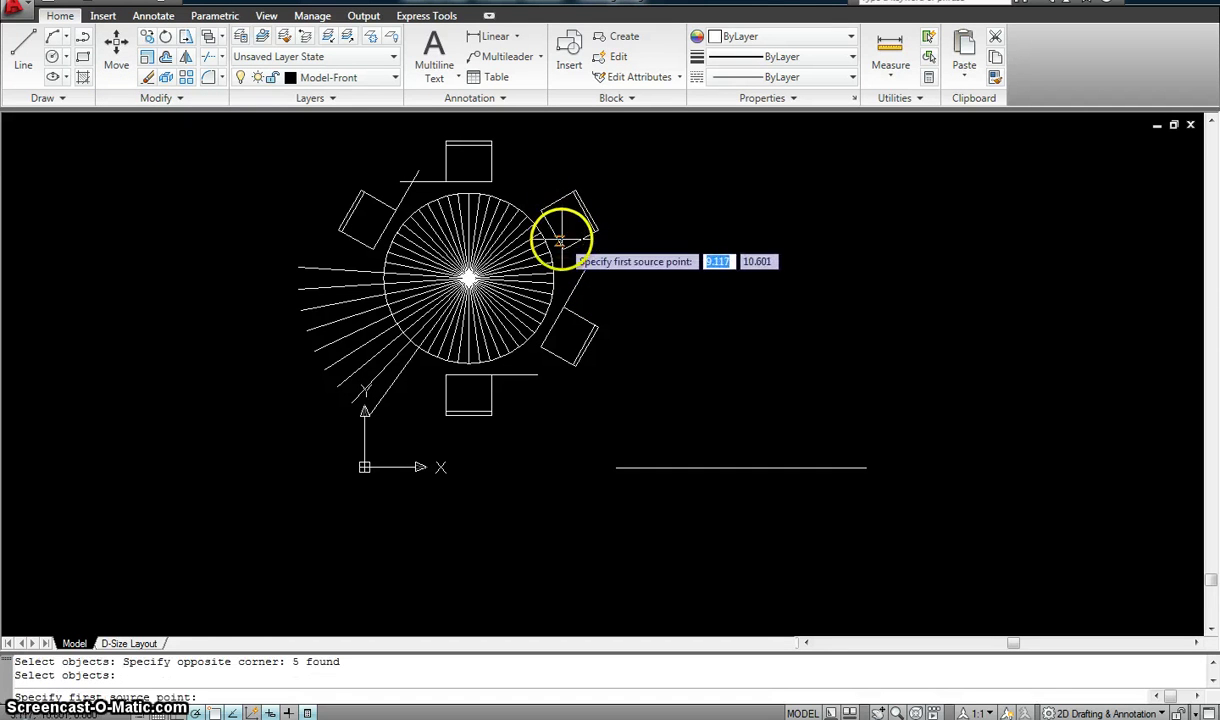
click(563, 249)
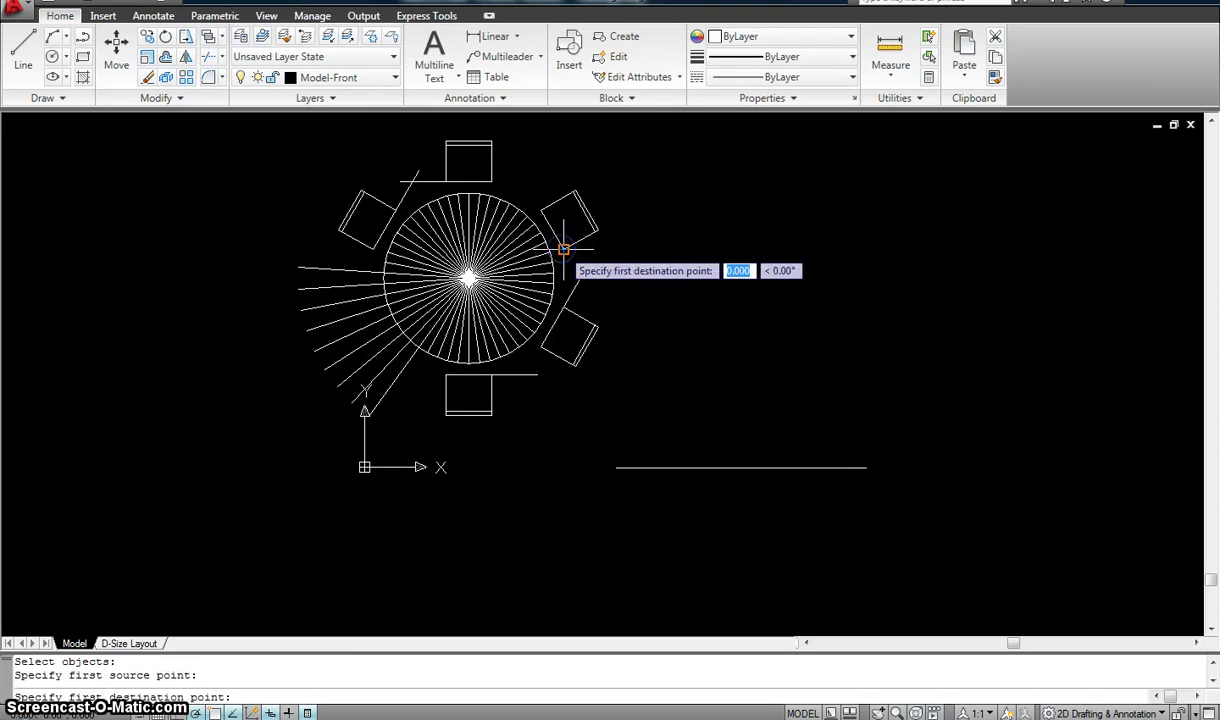
click(867, 465)
click(541, 209)
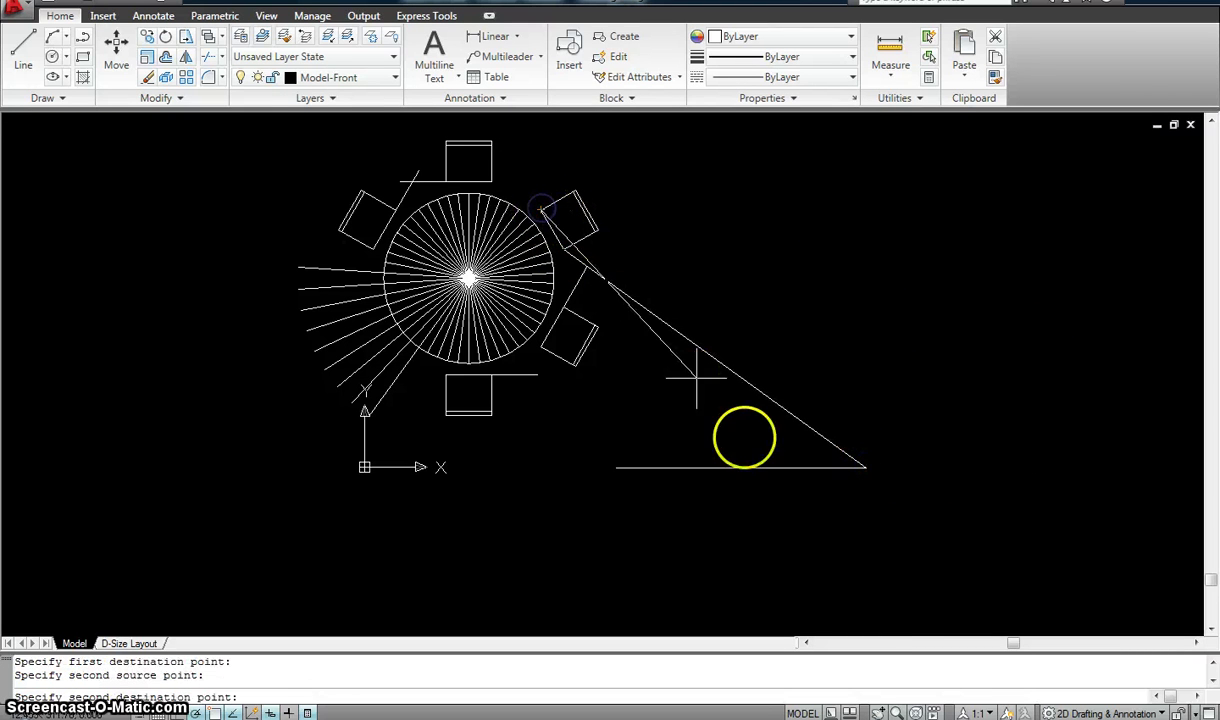
click(760, 468)
key(Return)
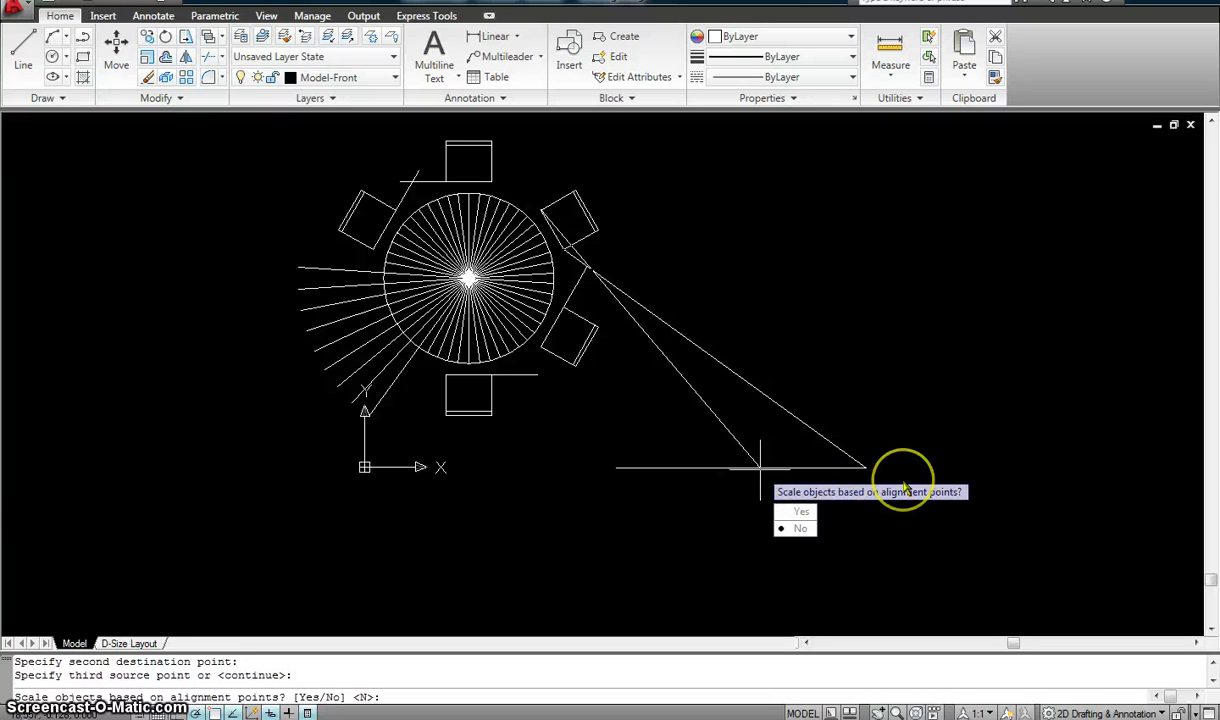
text(n)
key(Return)
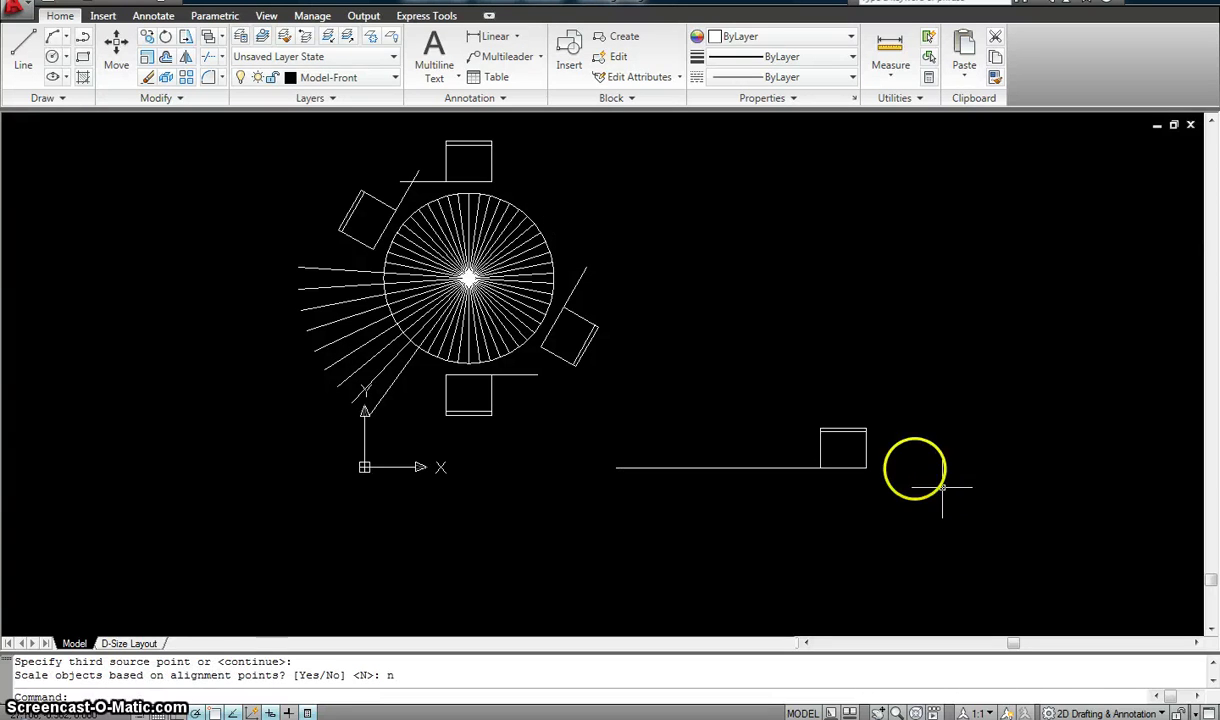
scroll(872, 459, up, 4)
scroll(805, 432, down, 5)
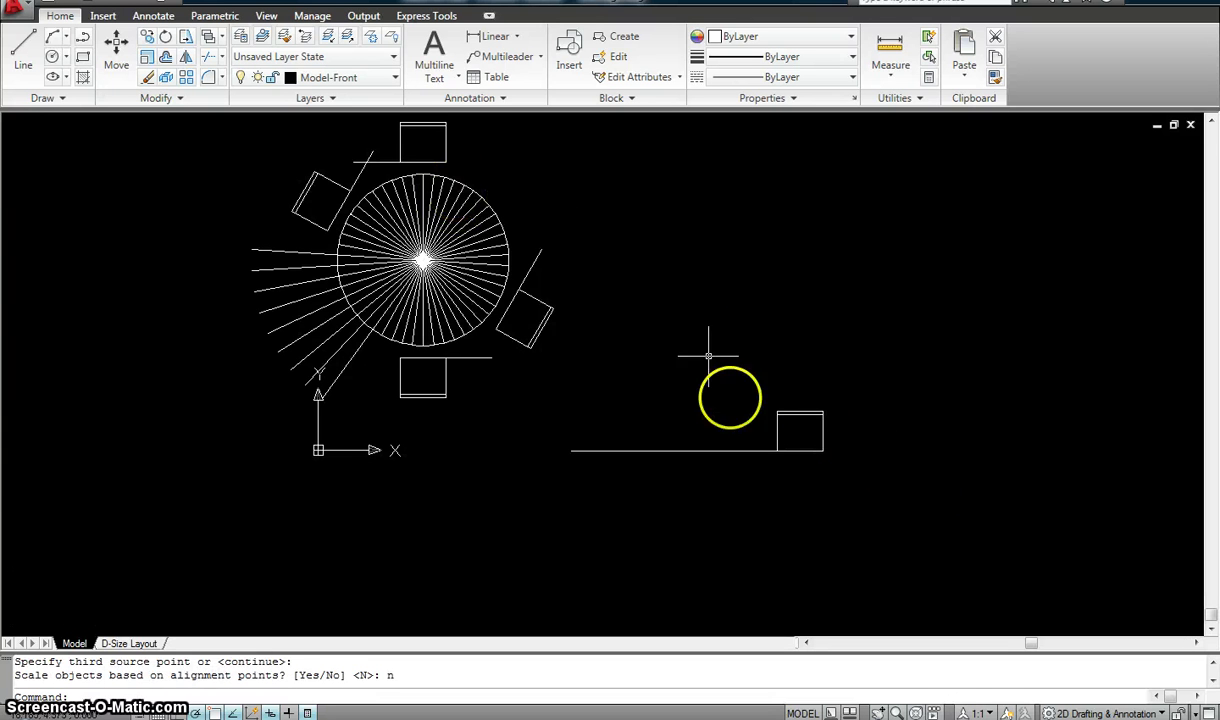
scroll(788, 456, up, 3)
click(635, 443)
click(622, 422)
key(Escape)
scroll(602, 316, down, 5)
key(ctrl+z)
key(ctrl+z)
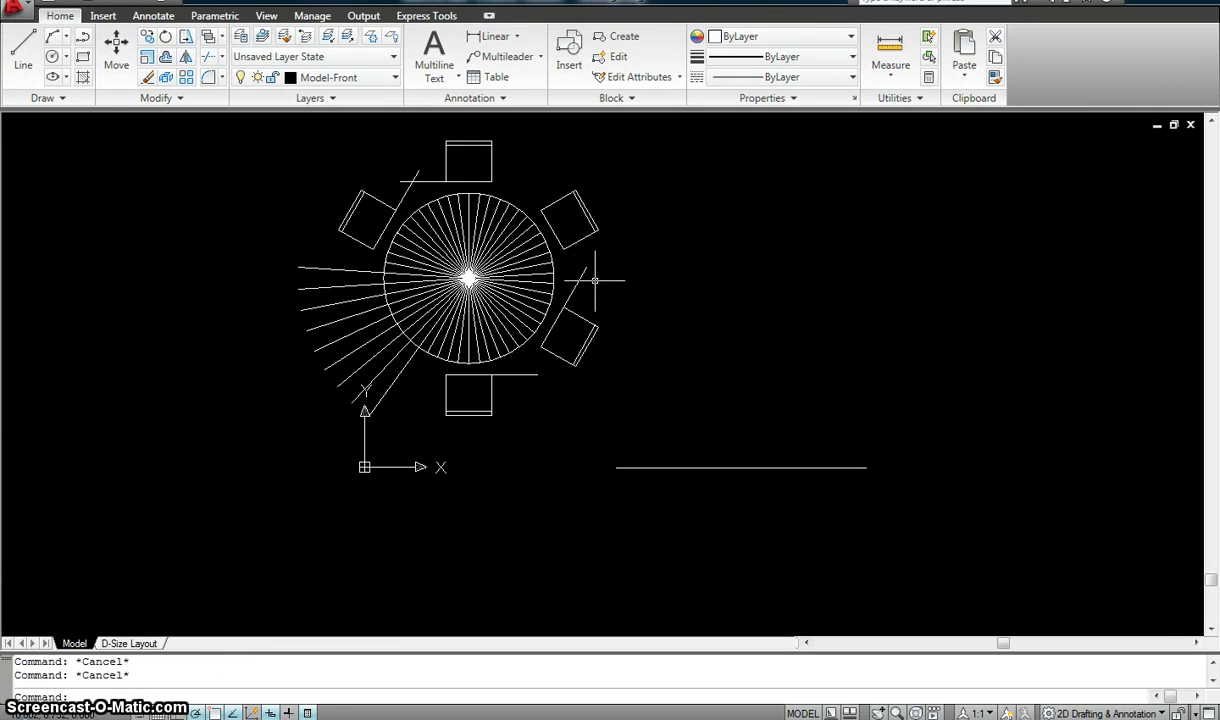
- Align the upper-right chair onto the horizontal line, scaling it to the alignment points
key(Return)
click(605, 240)
click(549, 186)
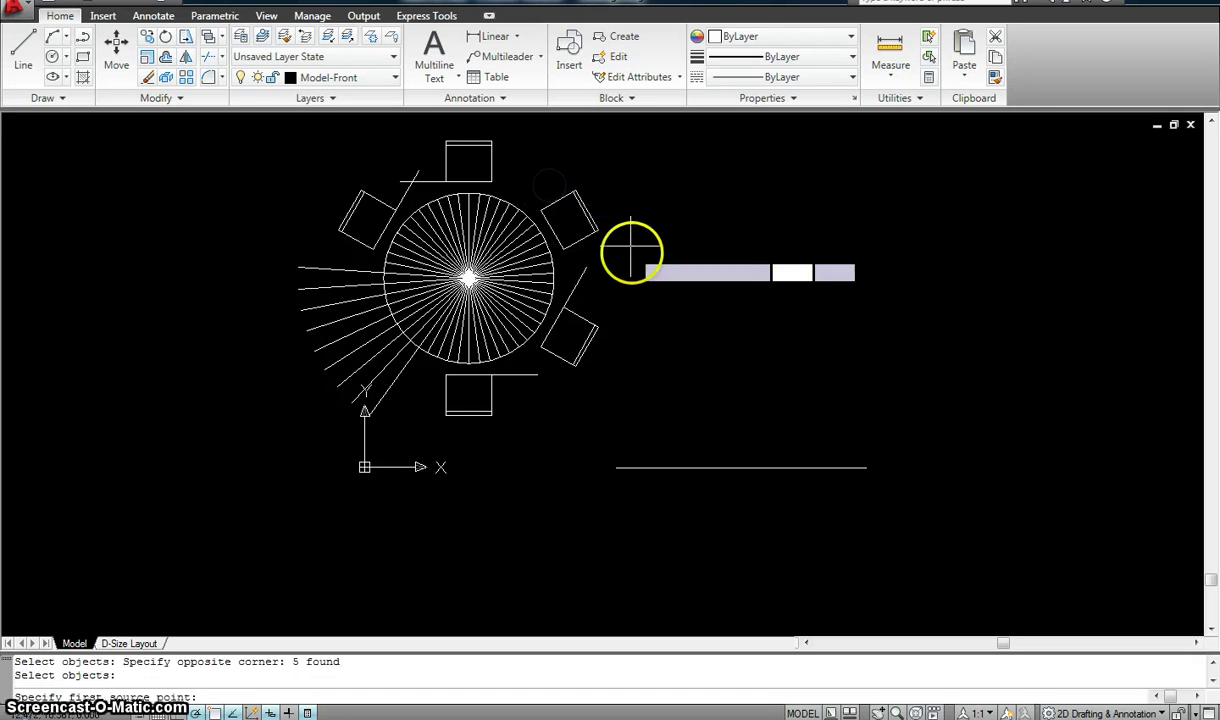
key(Return)
click(563, 247)
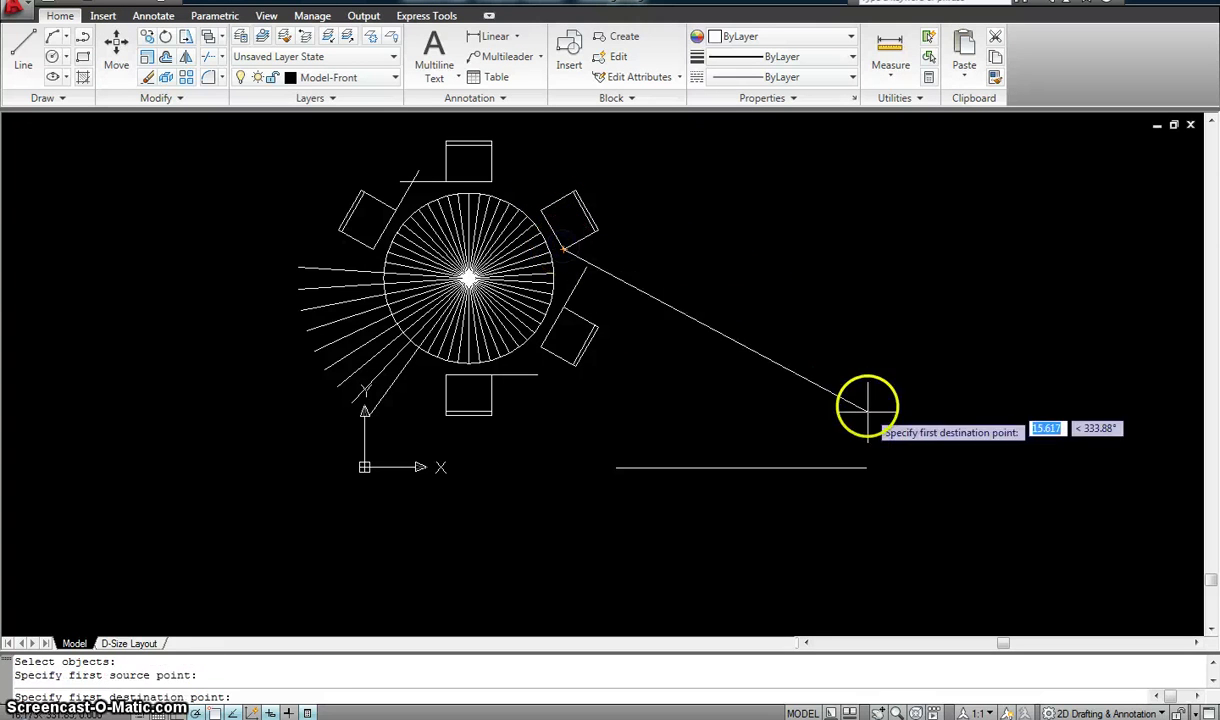
click(867, 467)
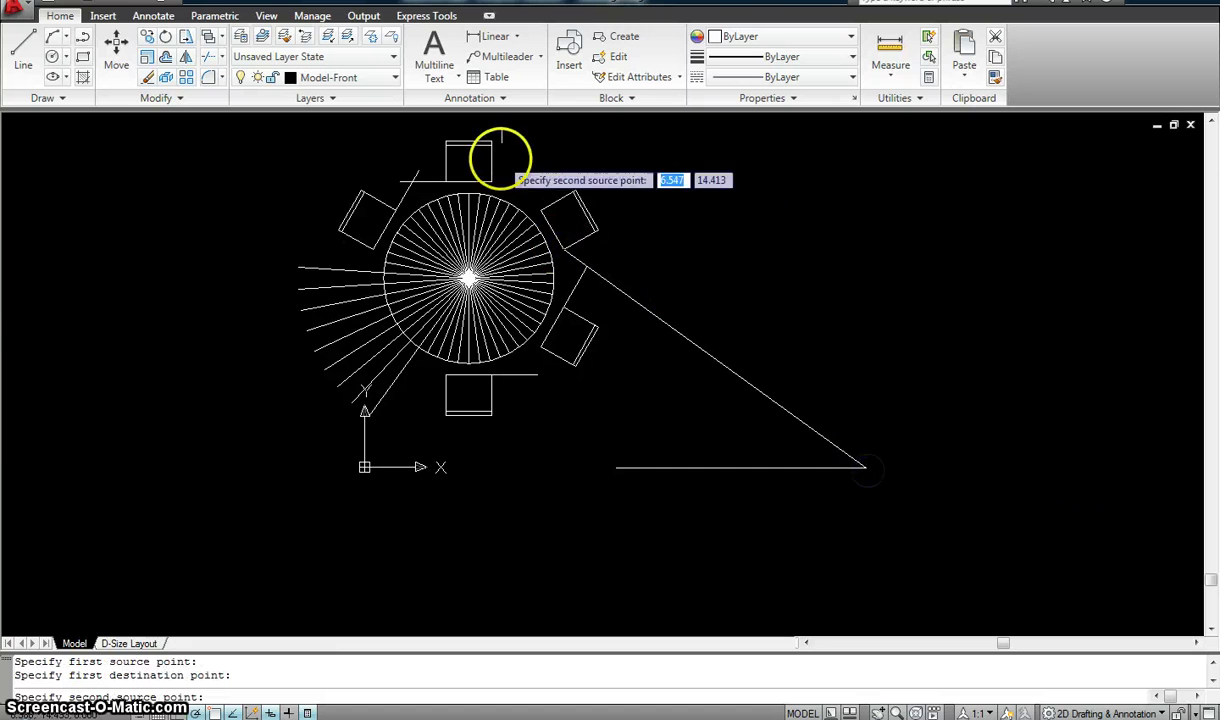
click(541, 207)
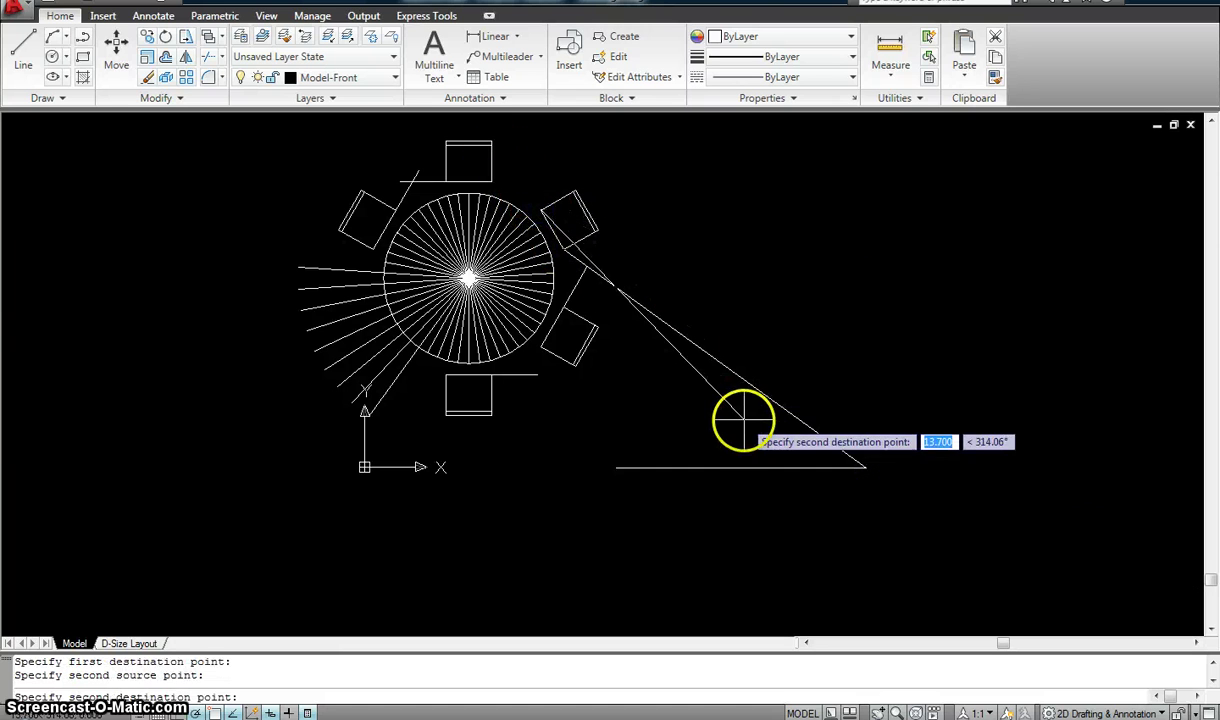
click(714, 467)
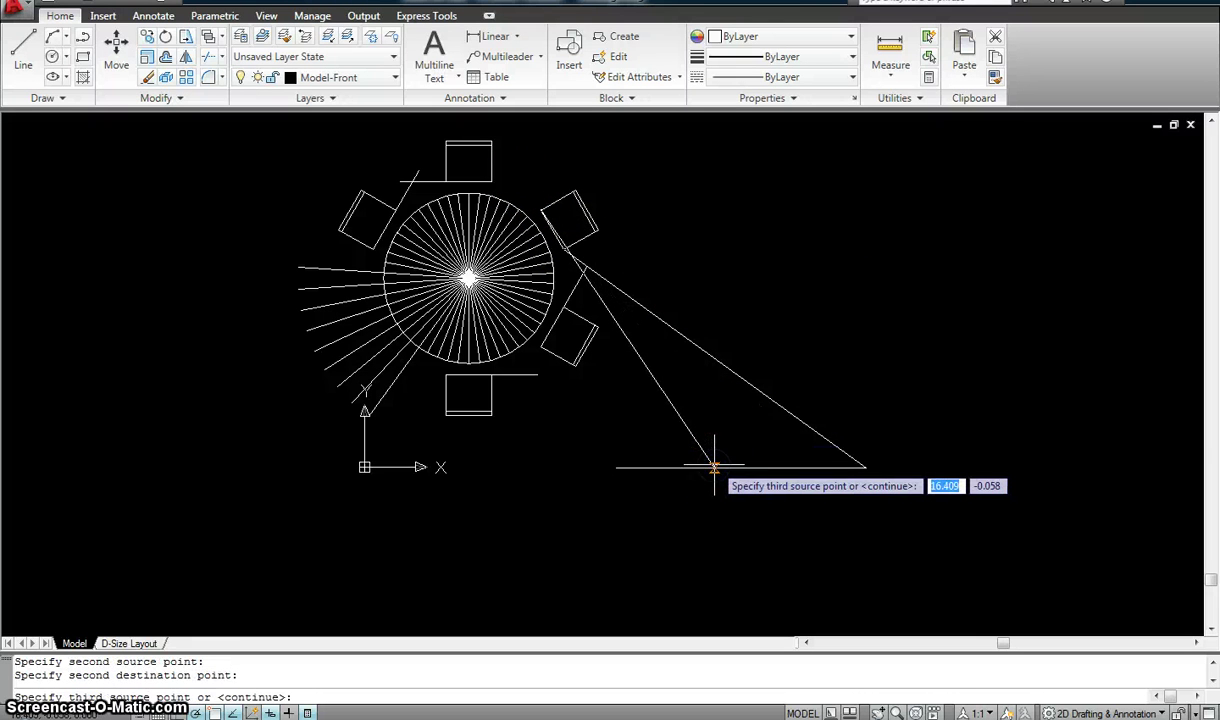
key(Return)
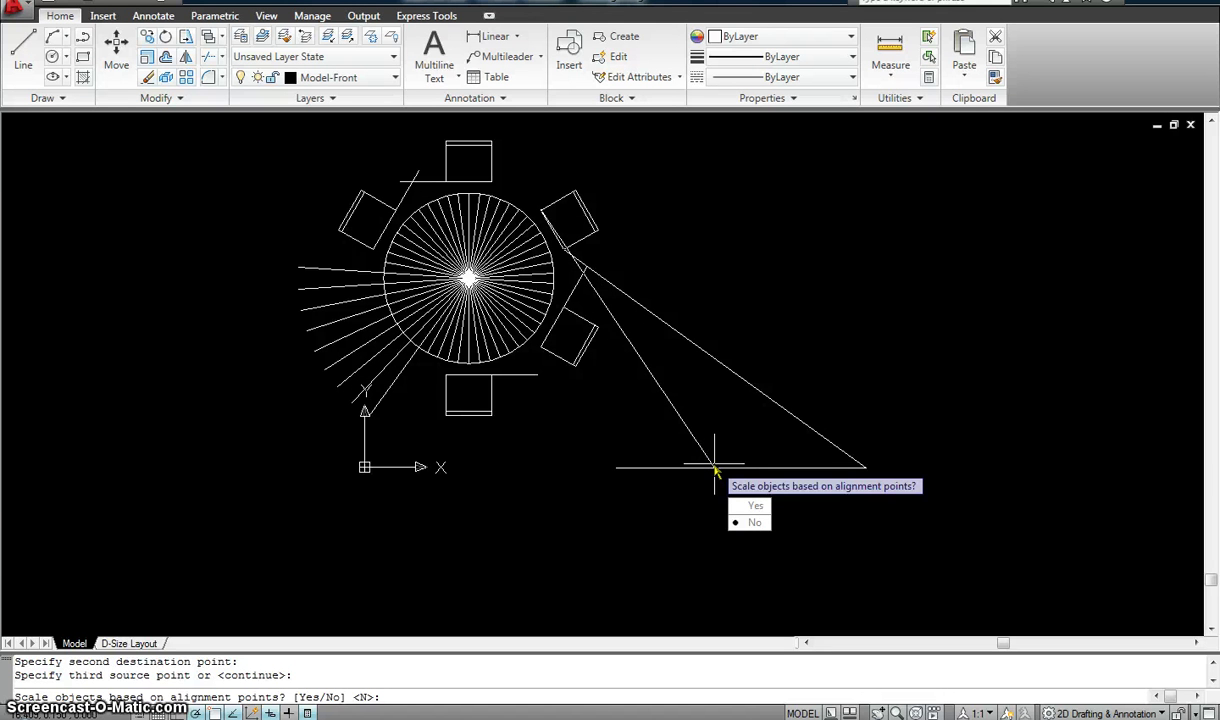
key(Return)
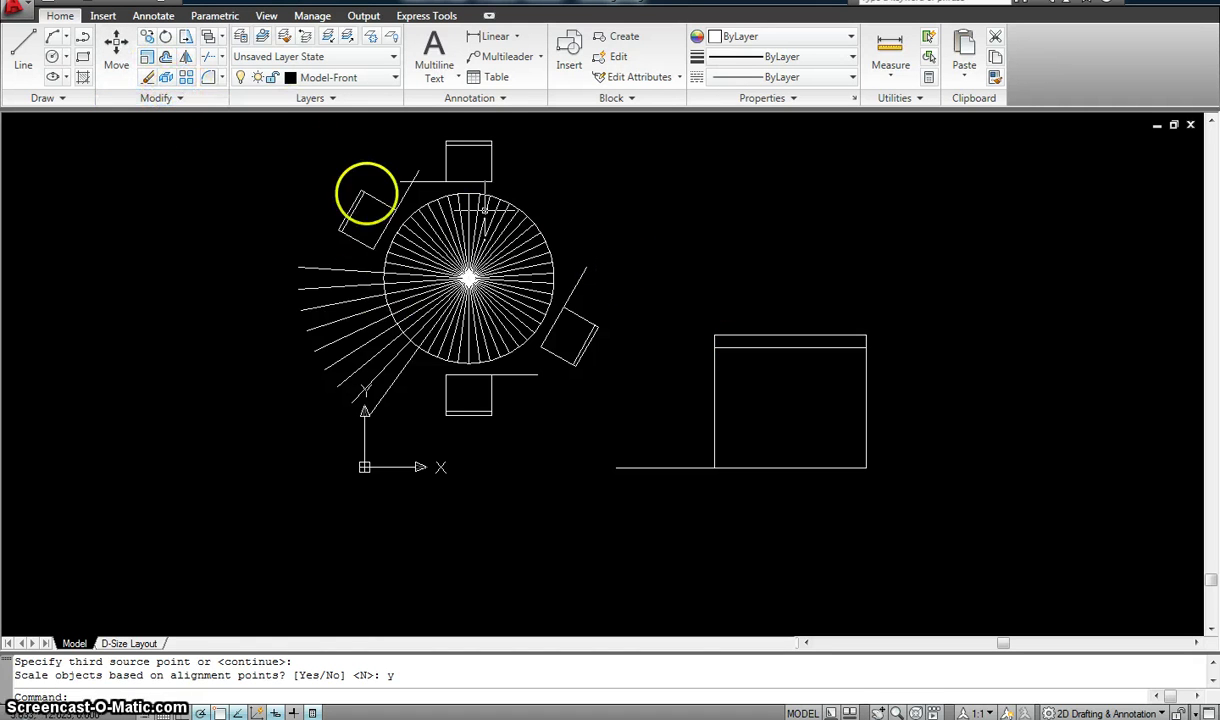
click(175, 98)
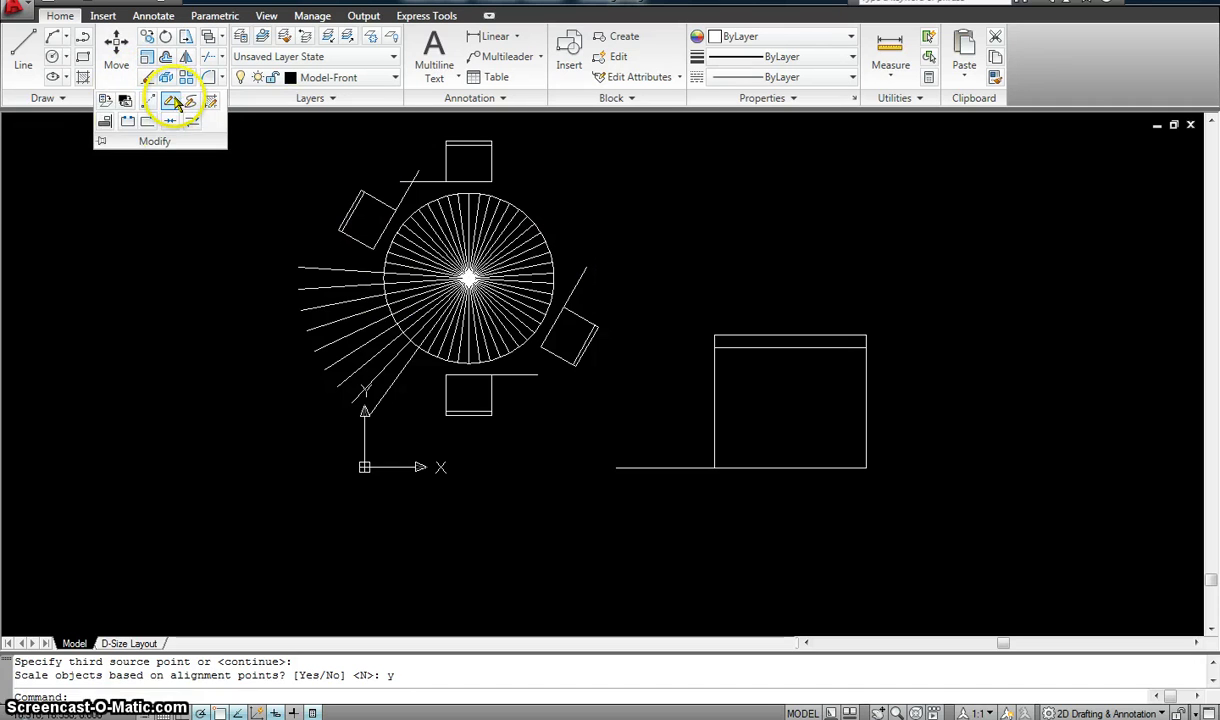
- Break a gap out of the enlarged chair's inner top line
click(127, 121)
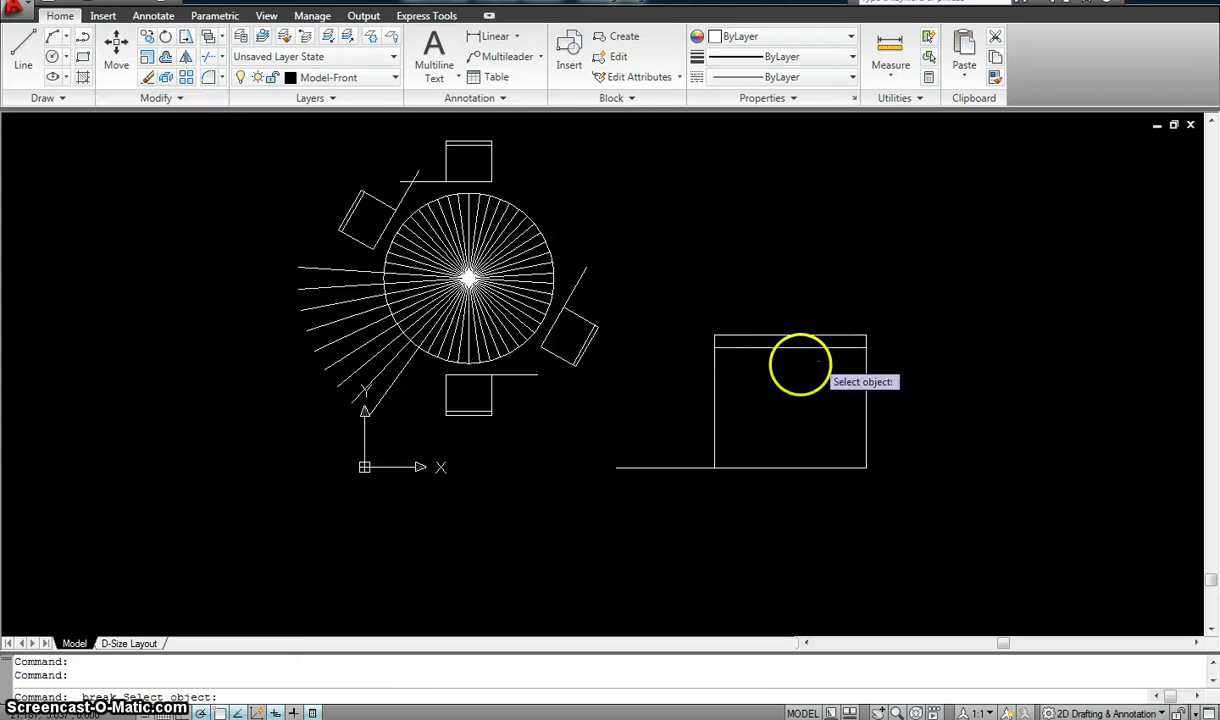
click(754, 347)
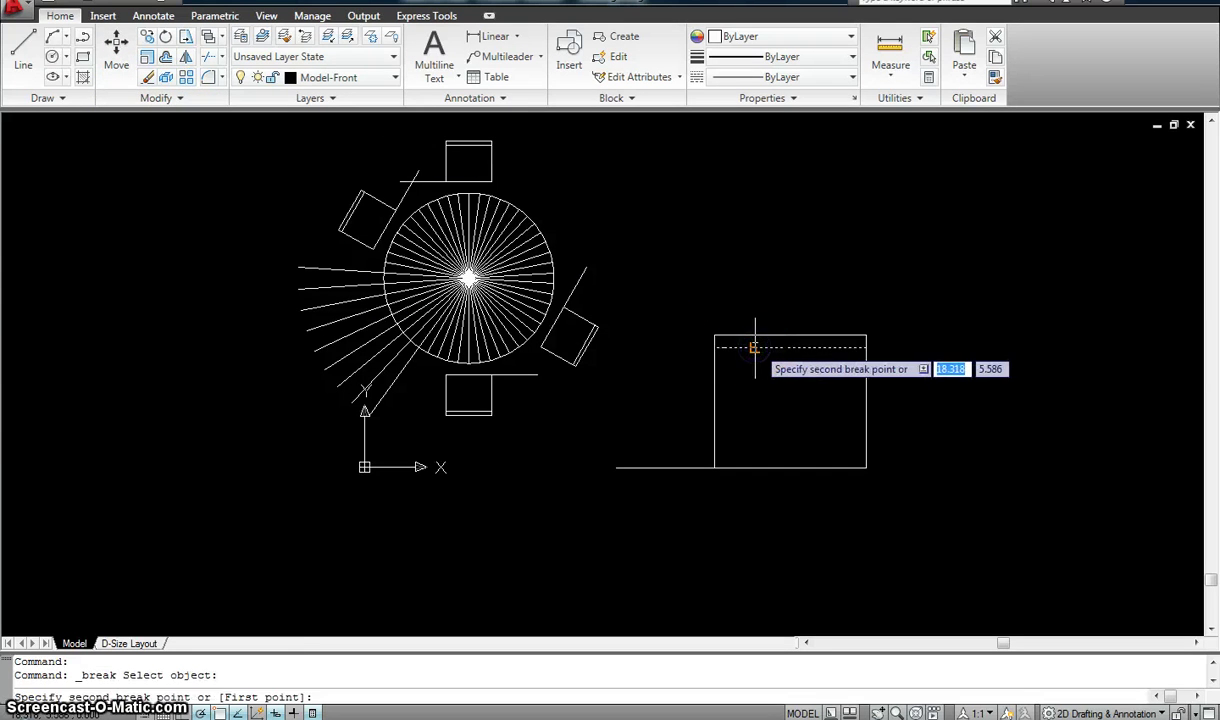
click(817, 349)
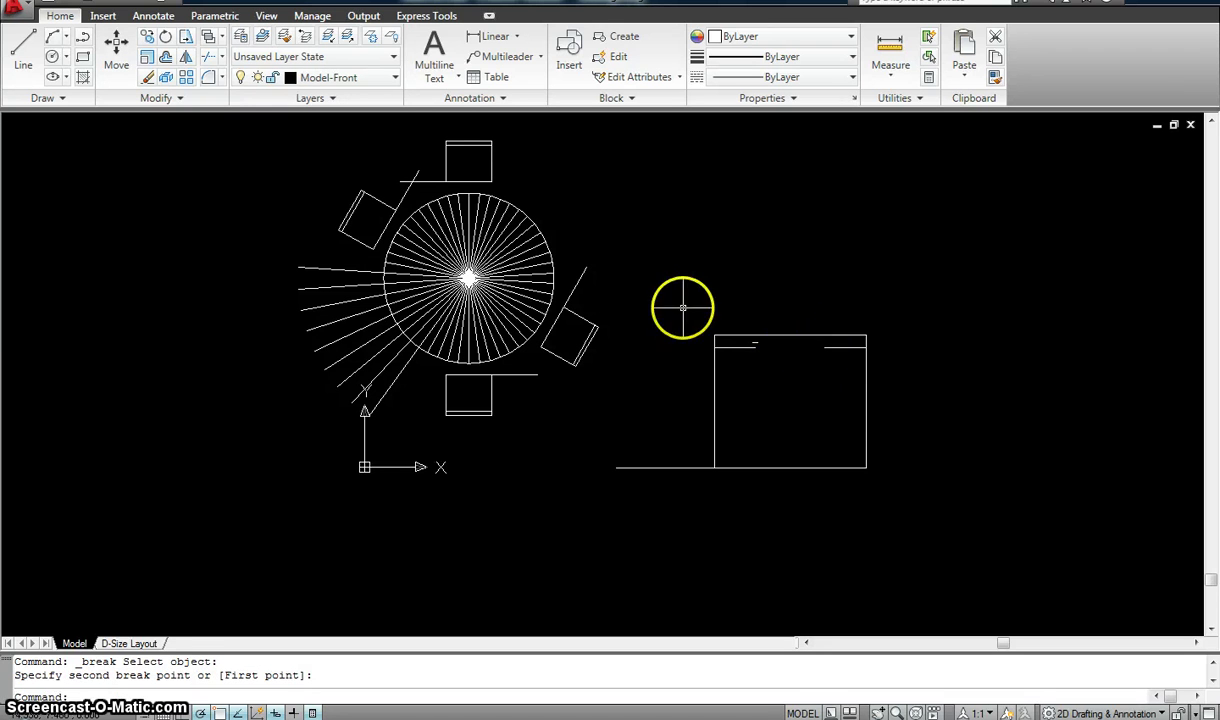
- Join the right and left pieces of the chair's back line into one line
click(163, 99)
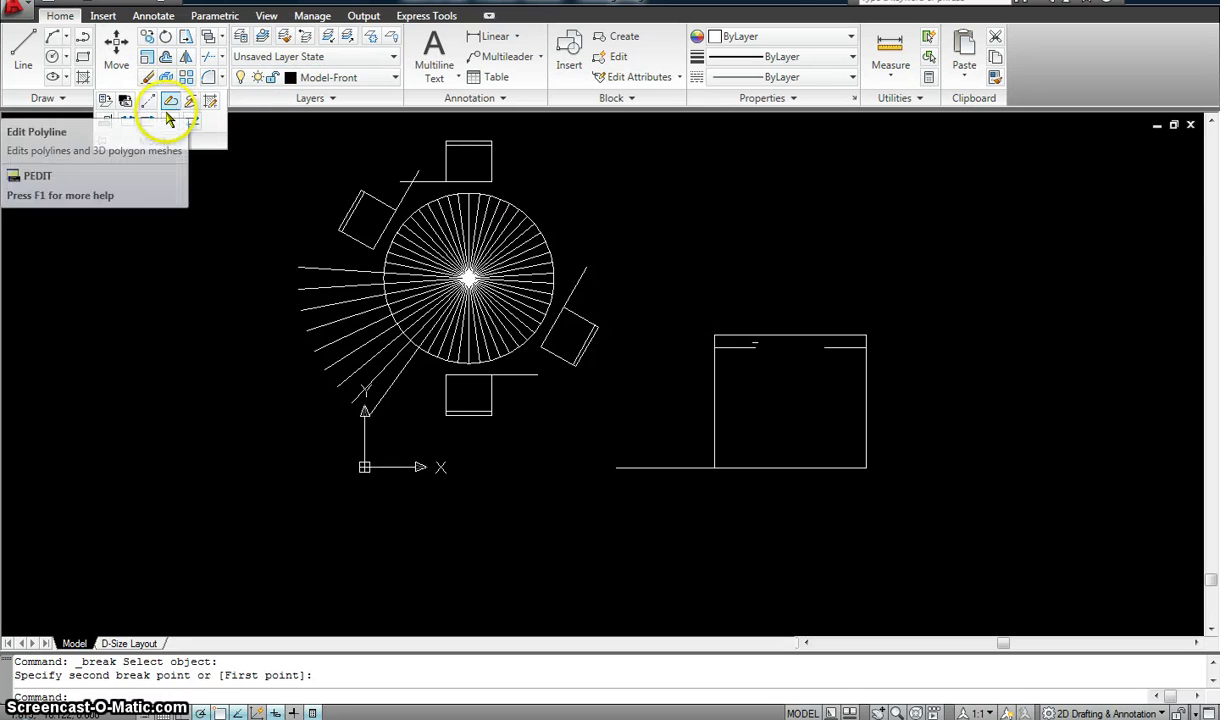
click(169, 122)
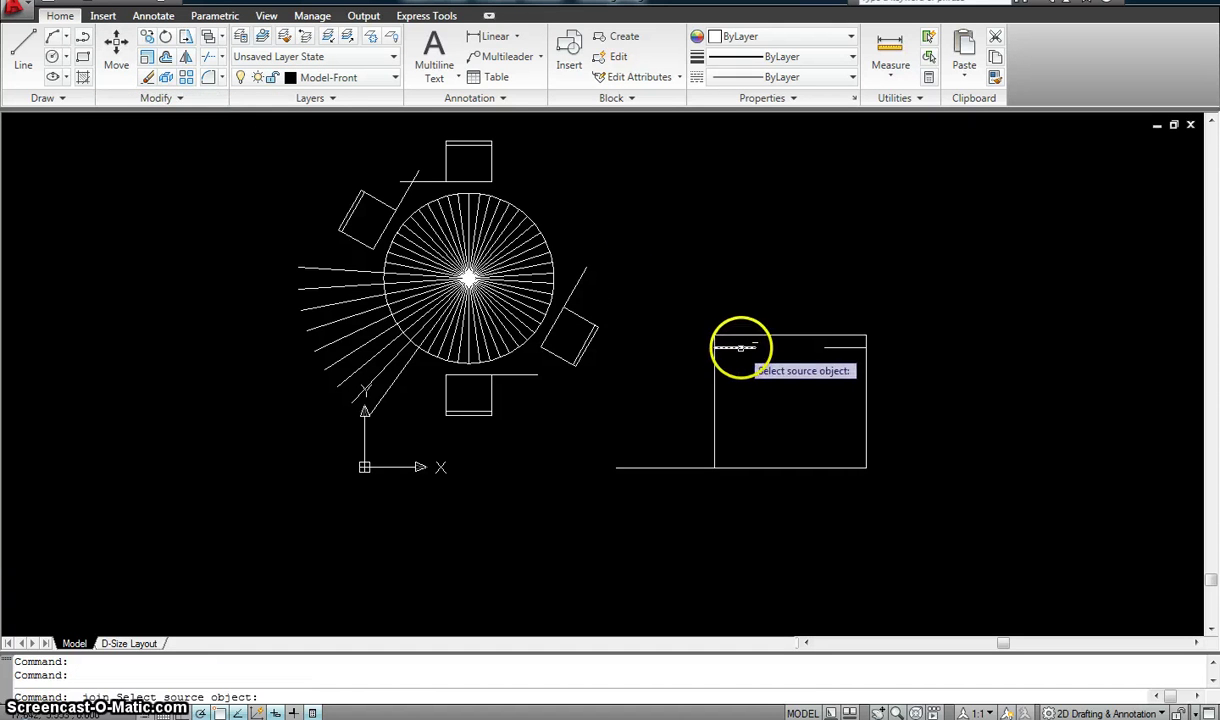
click(837, 350)
click(735, 346)
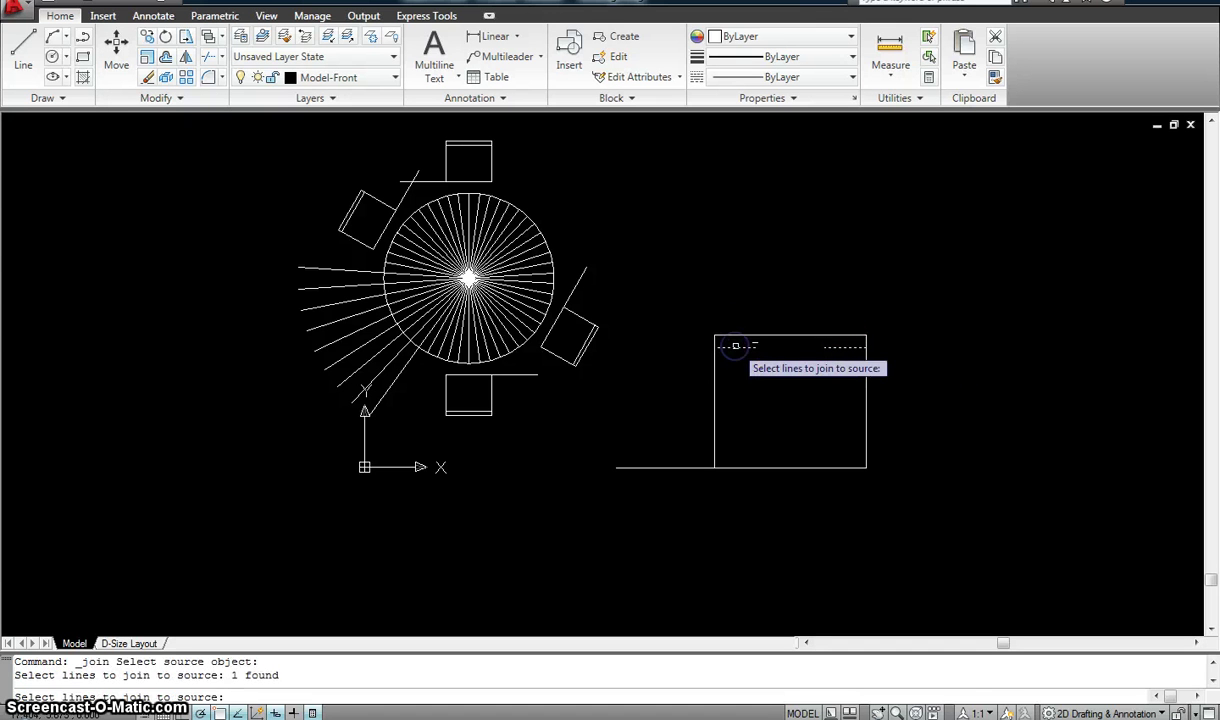
right_click(735, 346)
scroll(755, 350, up, 5)
scroll(795, 384, down, 2)
click(834, 359)
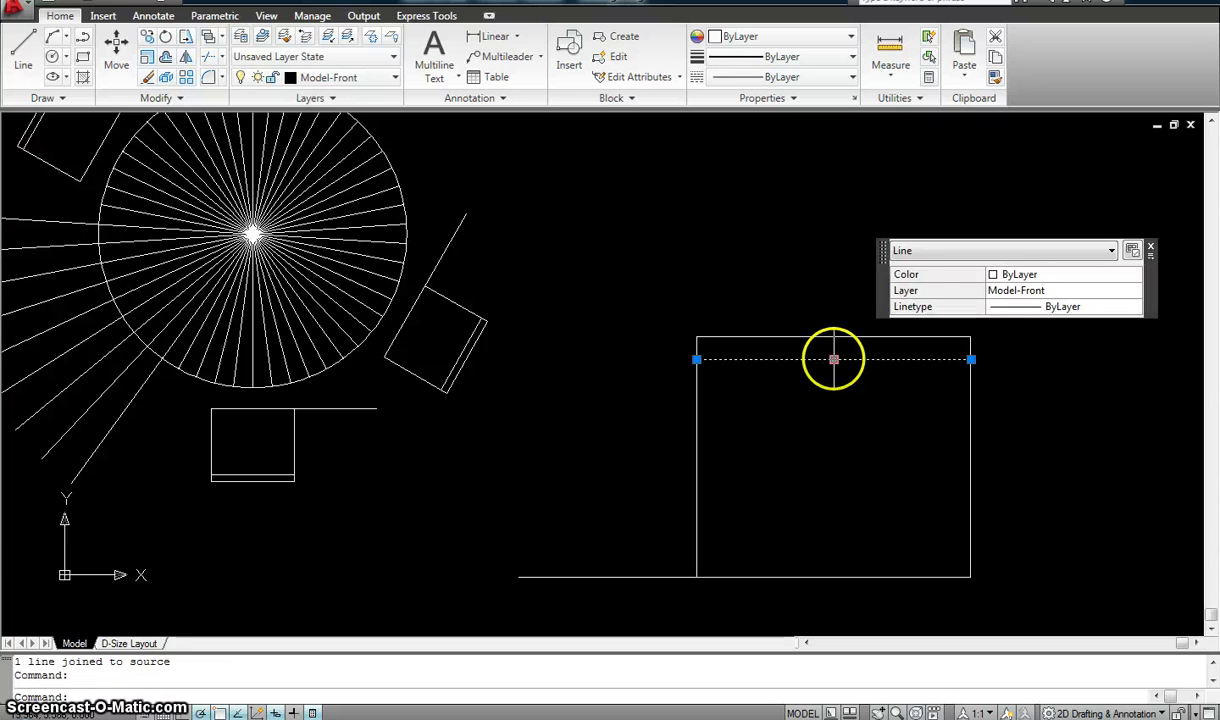
key(Escape)
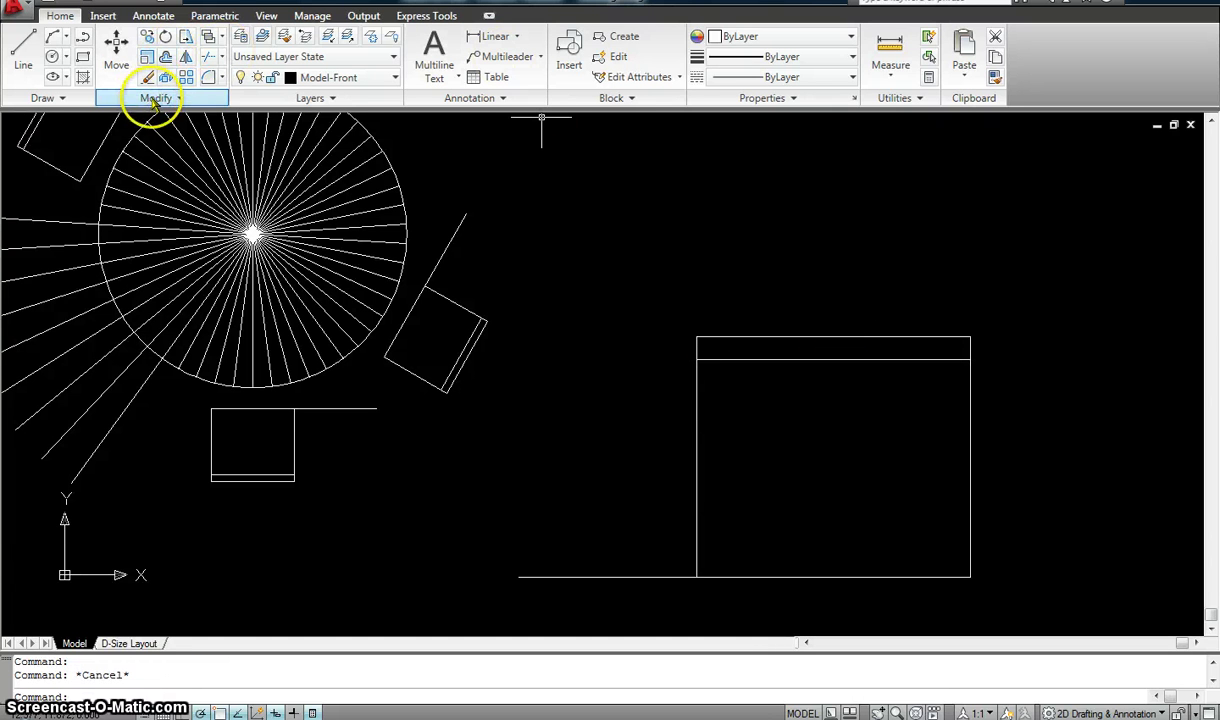
click(155, 98)
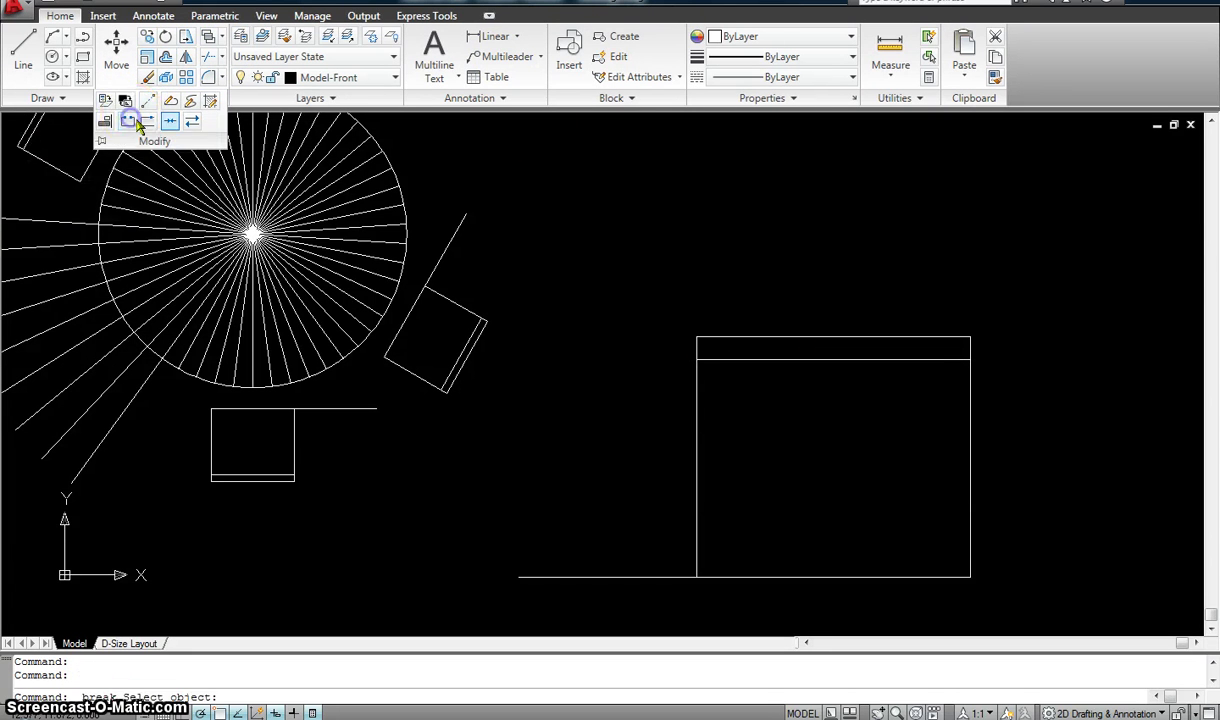
click(762, 359)
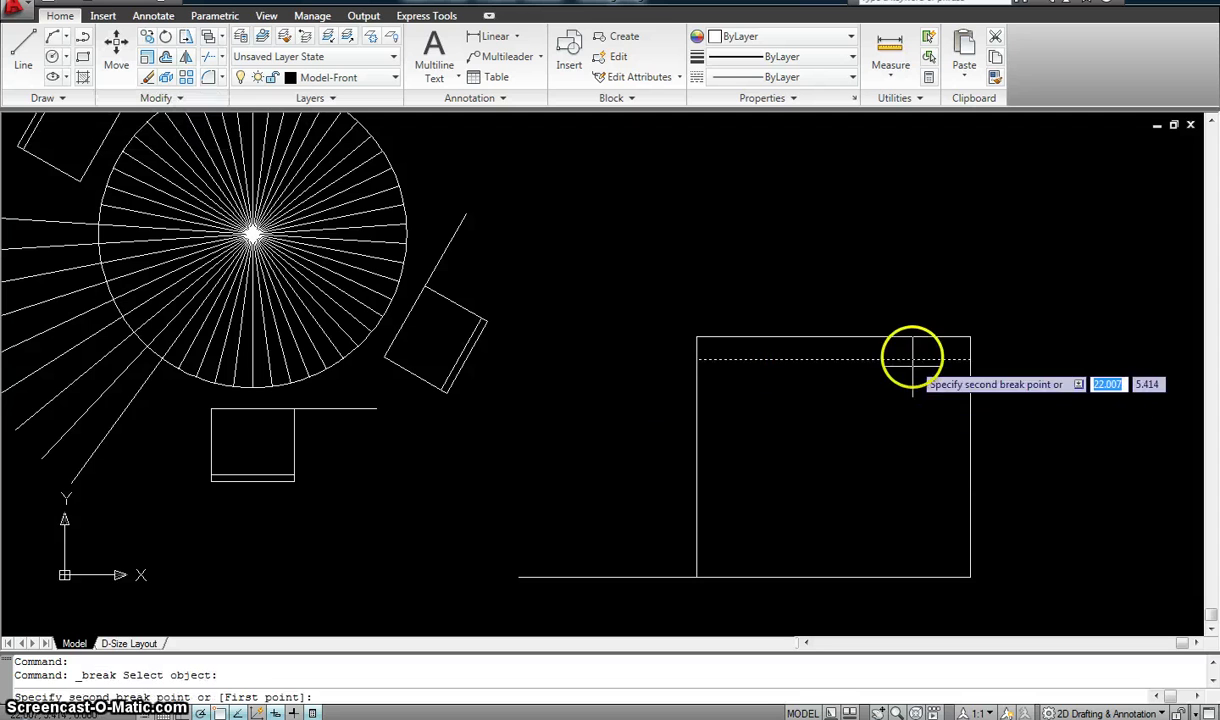
click(912, 359)
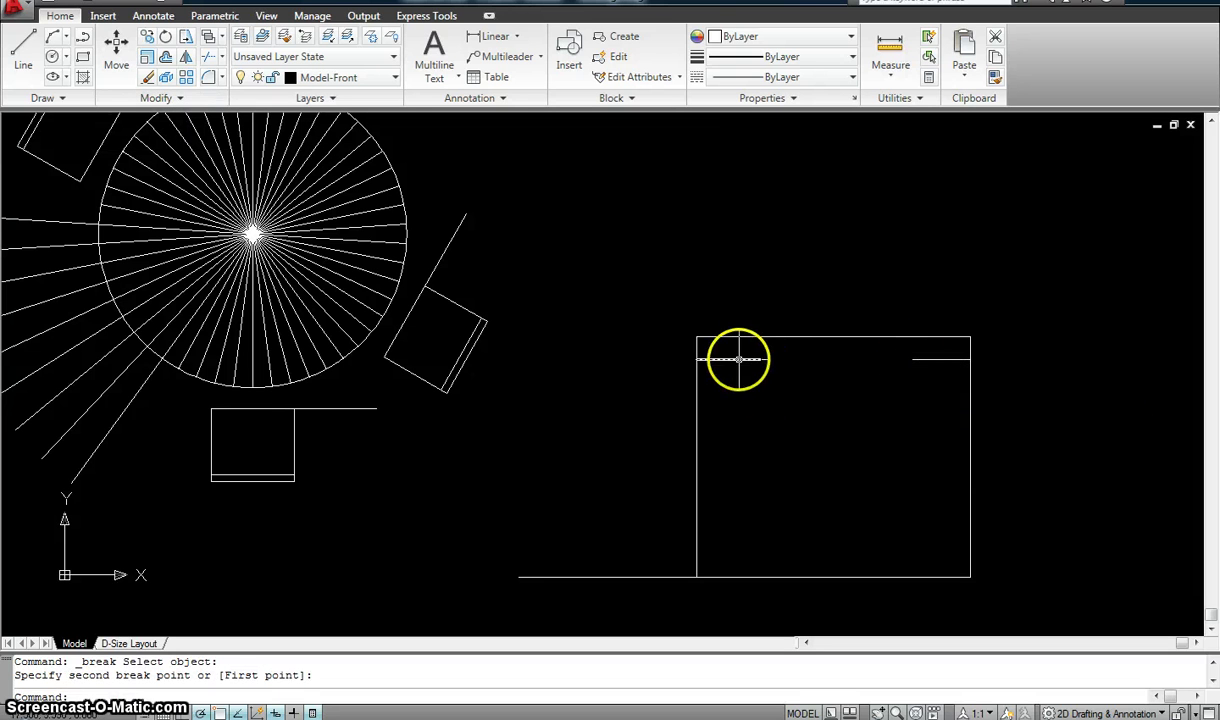
key(Escape)
click(170, 97)
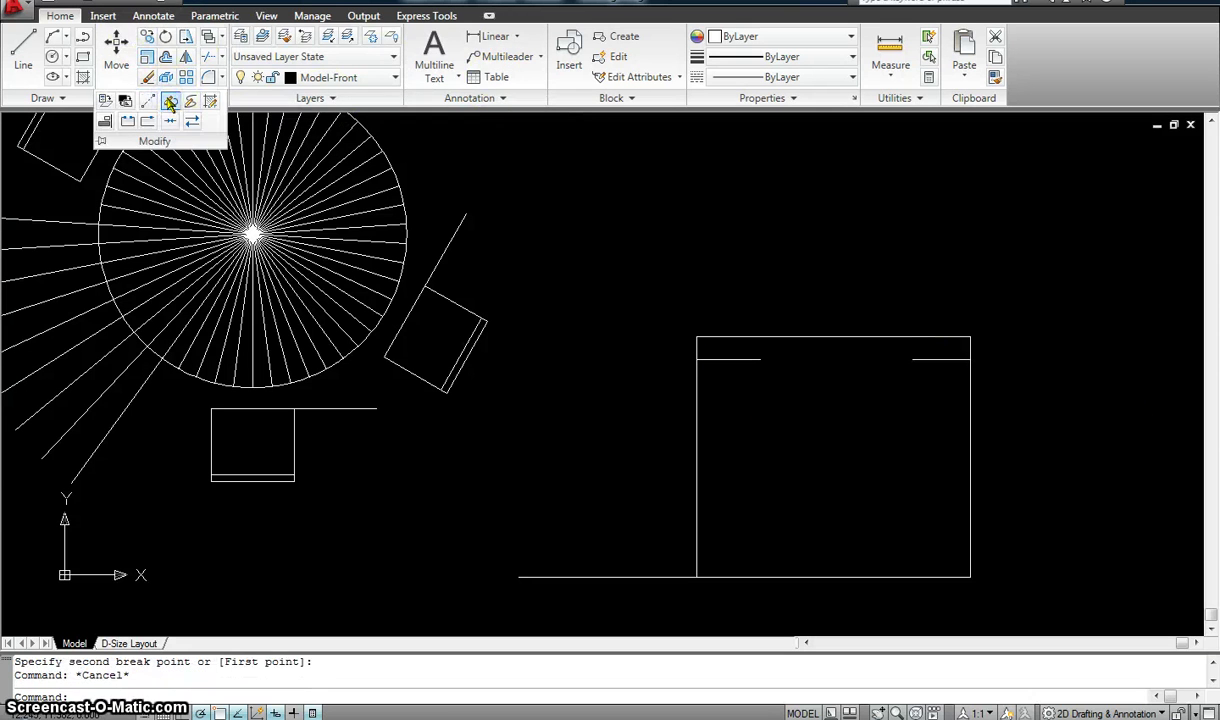
click(169, 121)
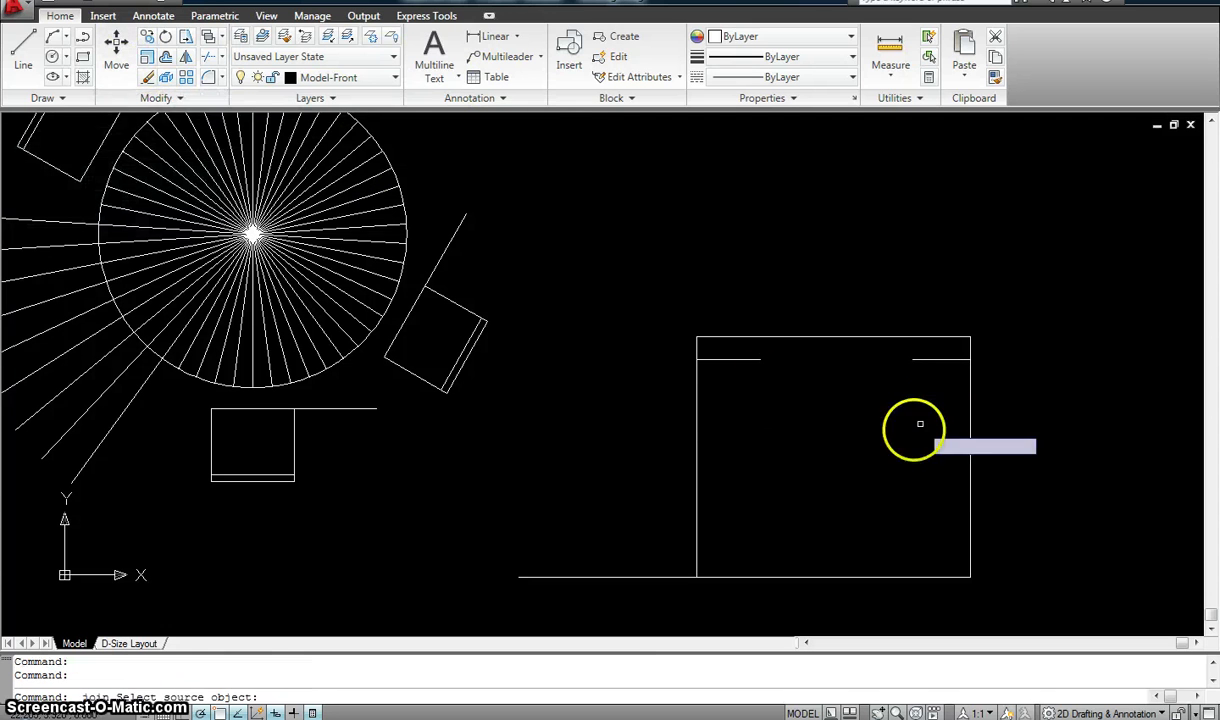
click(938, 356)
click(742, 359)
key(Return)
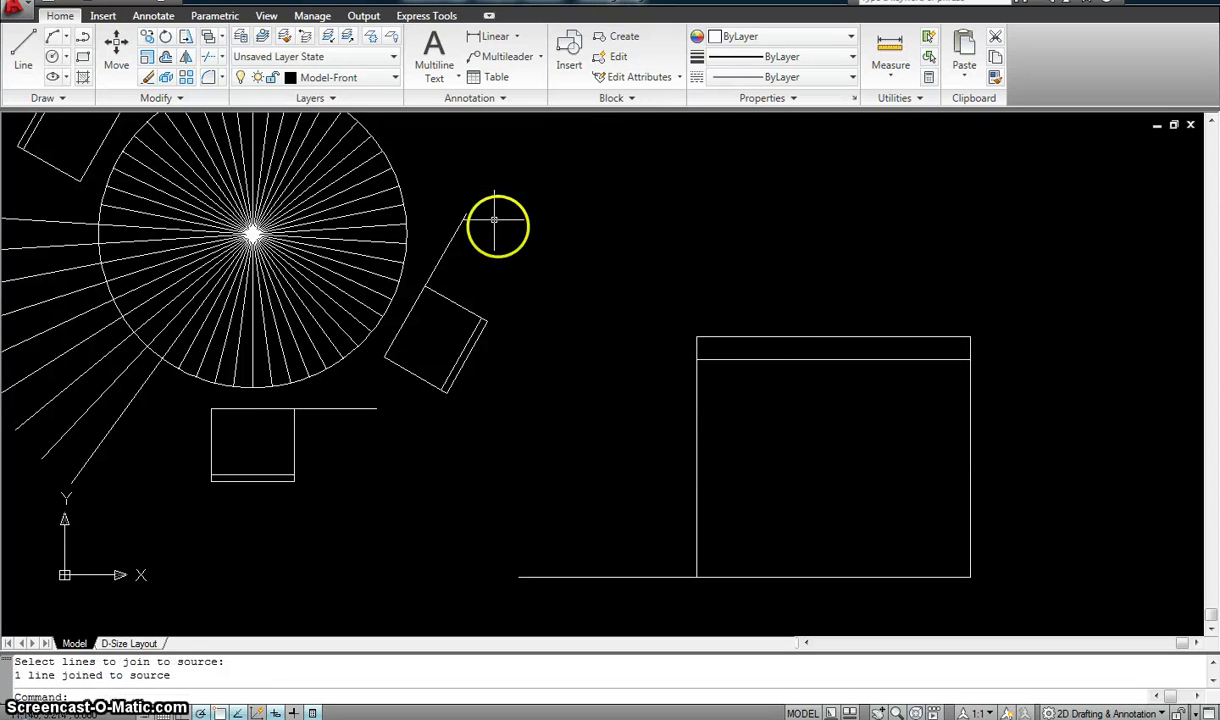
click(196, 98)
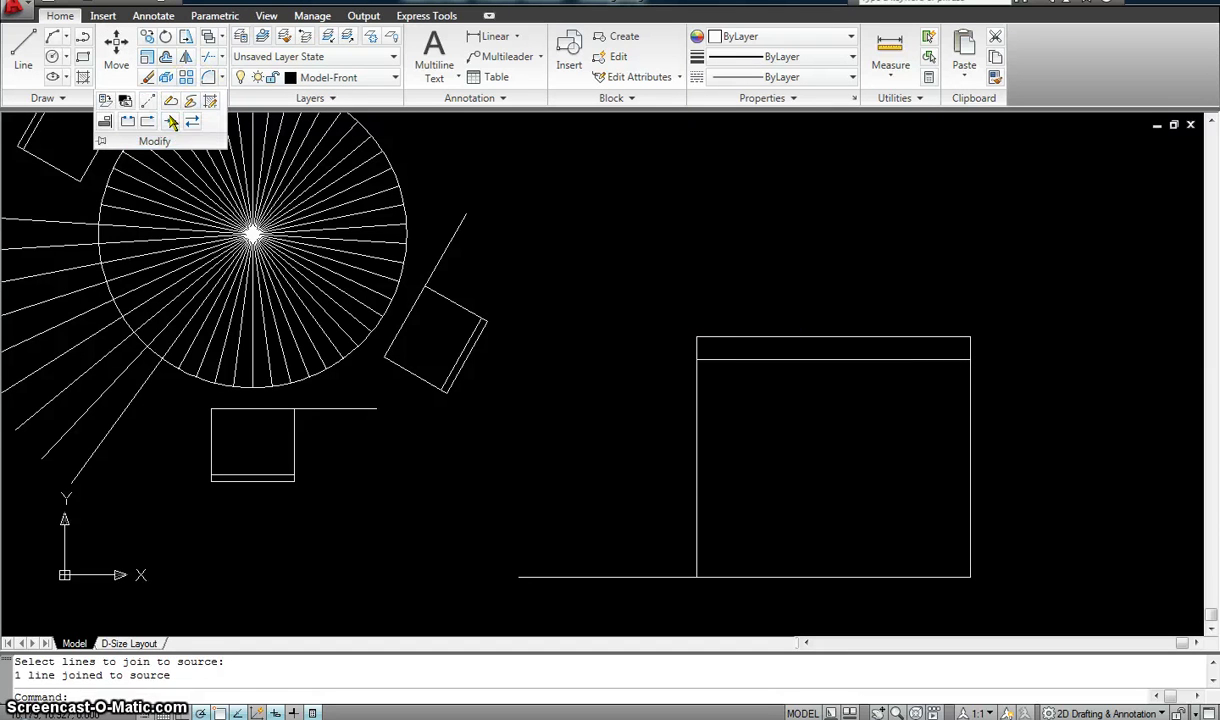
- Break the baseline at a point, check the pieces, then undo the break
click(150, 122)
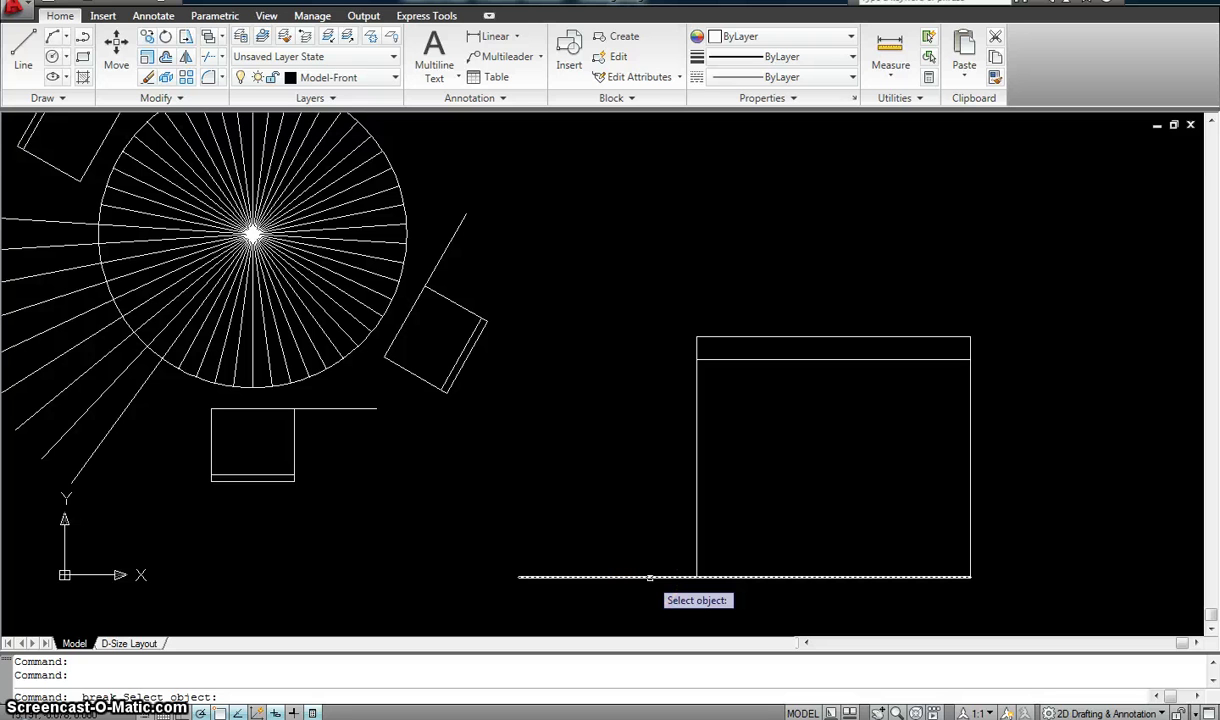
click(650, 577)
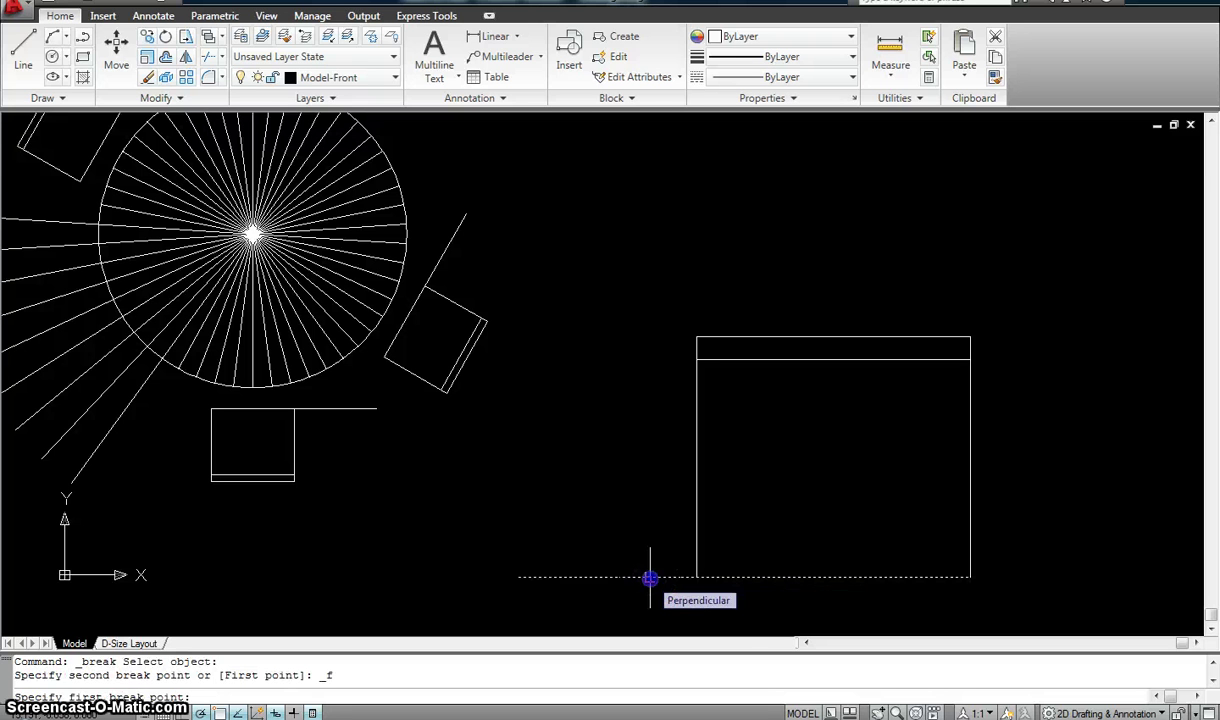
click(650, 577)
key(Escape)
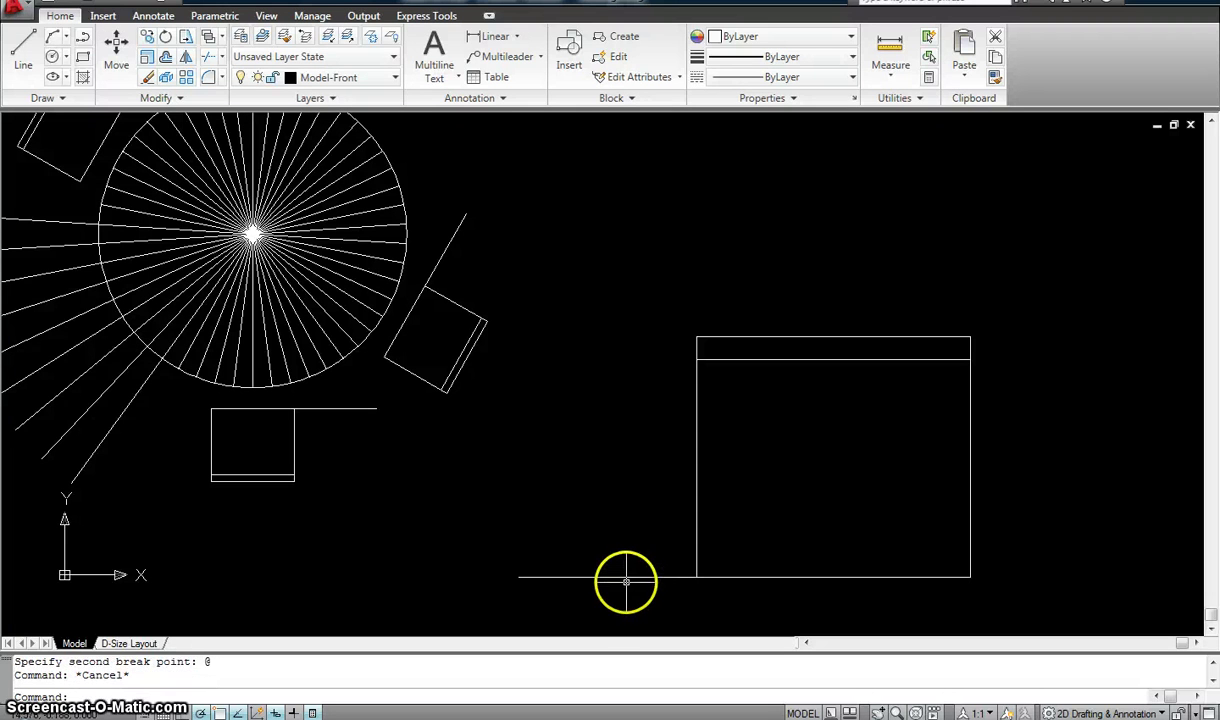
click(621, 577)
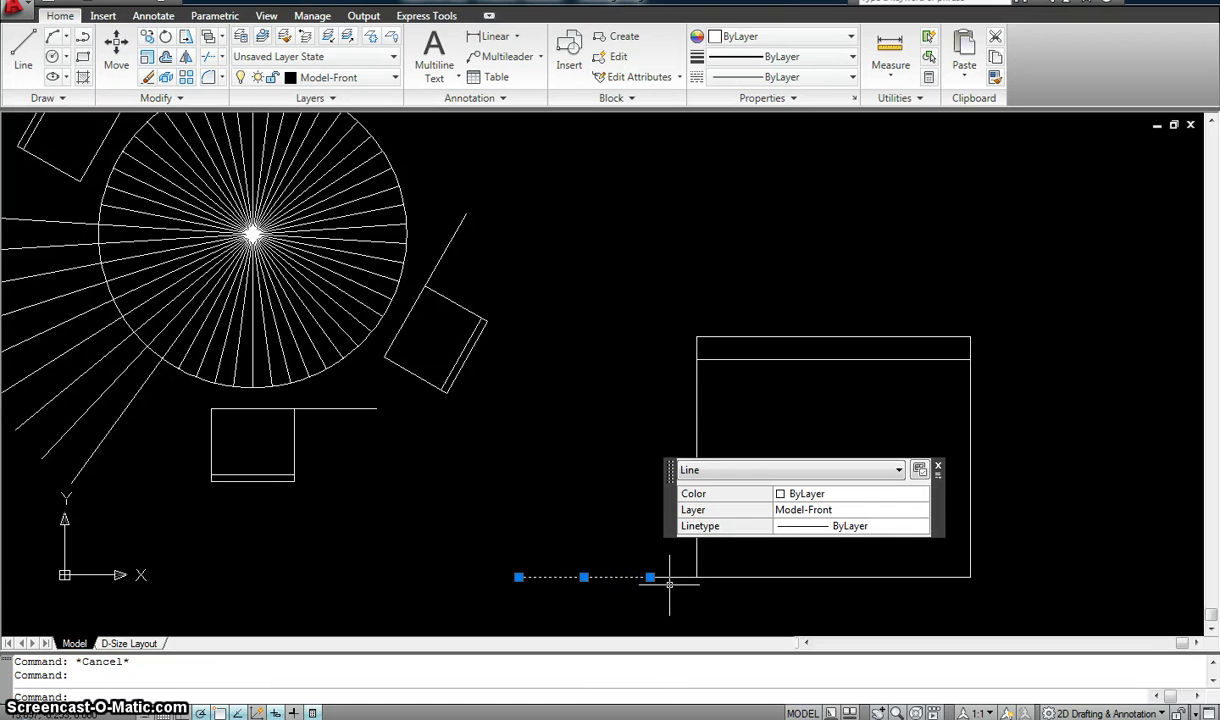
right_click(655, 577)
key(Escape)
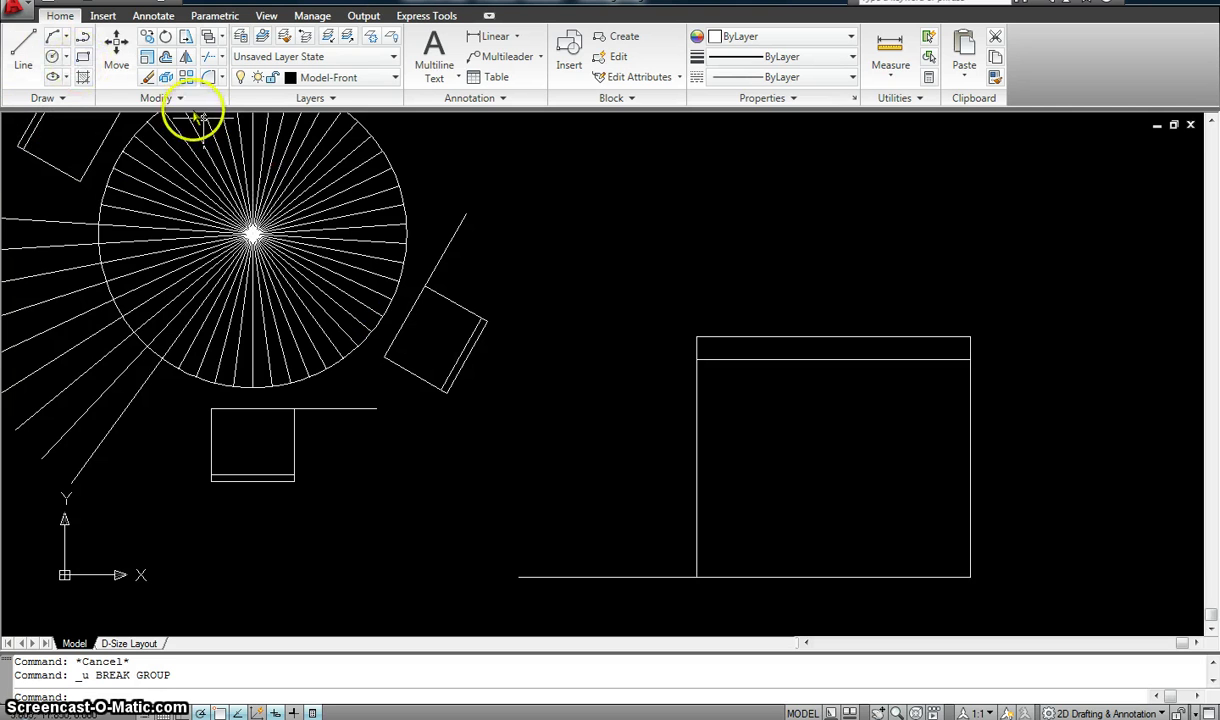
- Break the horizontal baseline at a point left of the chair and verify both pieces
click(180, 98)
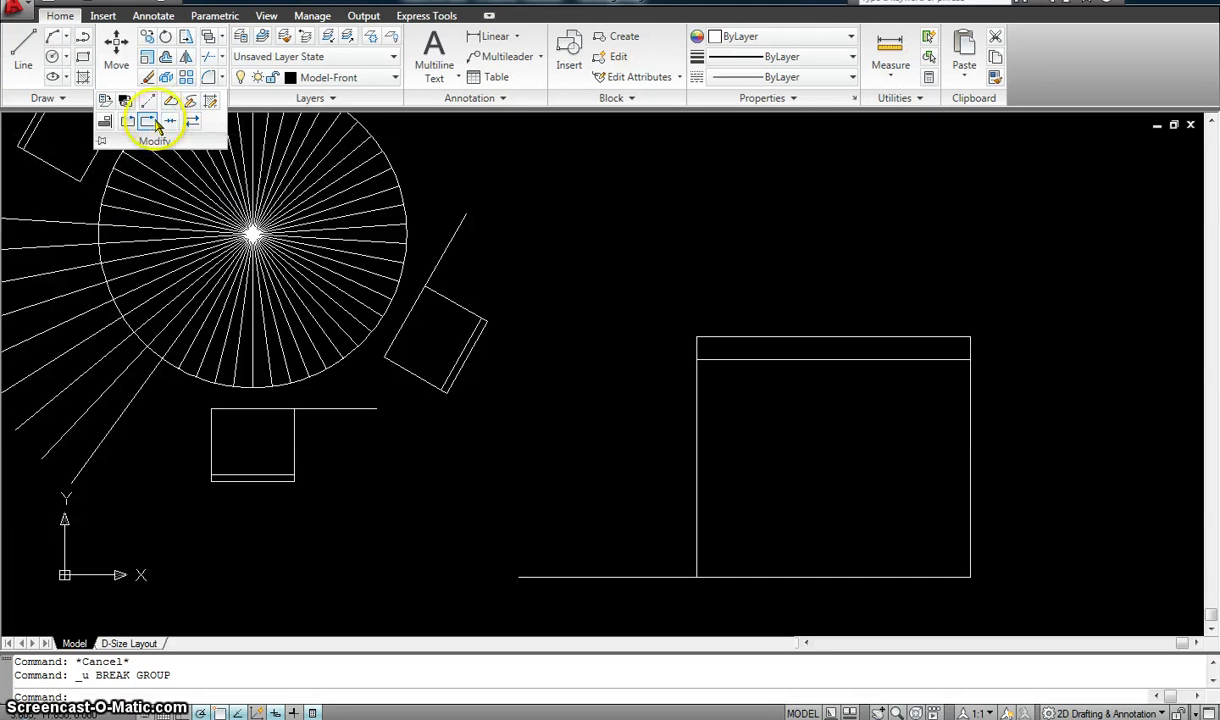
click(150, 121)
click(562, 577)
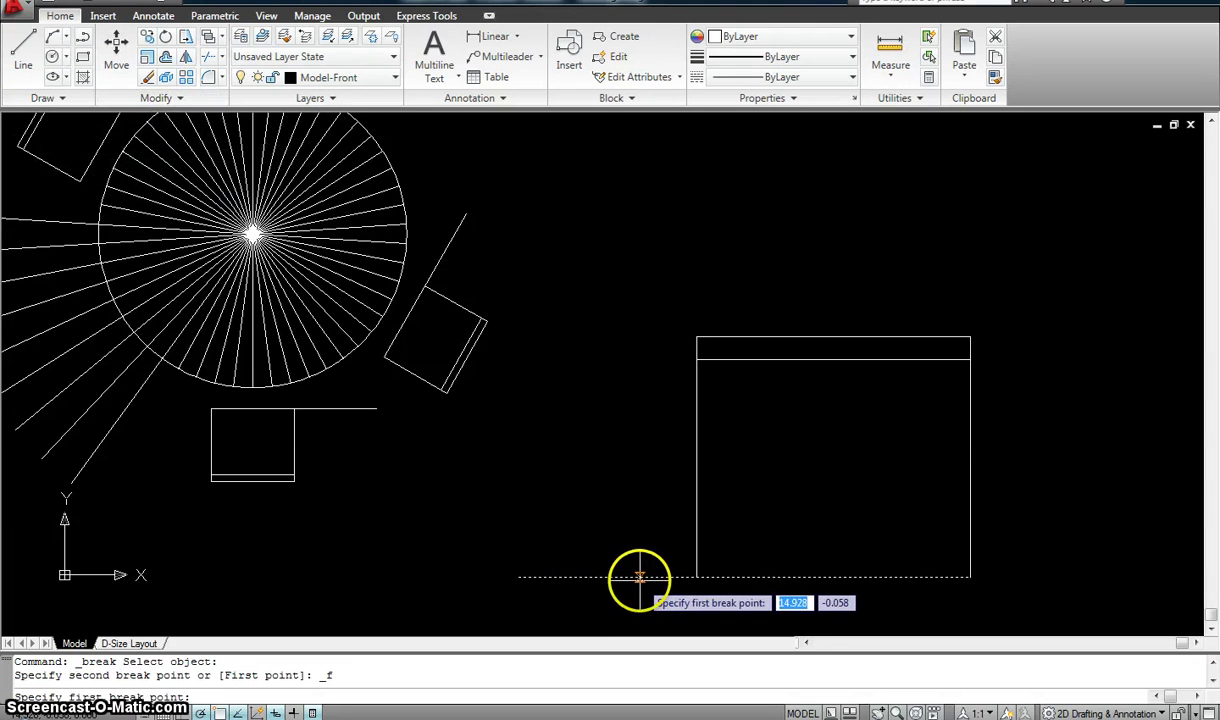
click(639, 578)
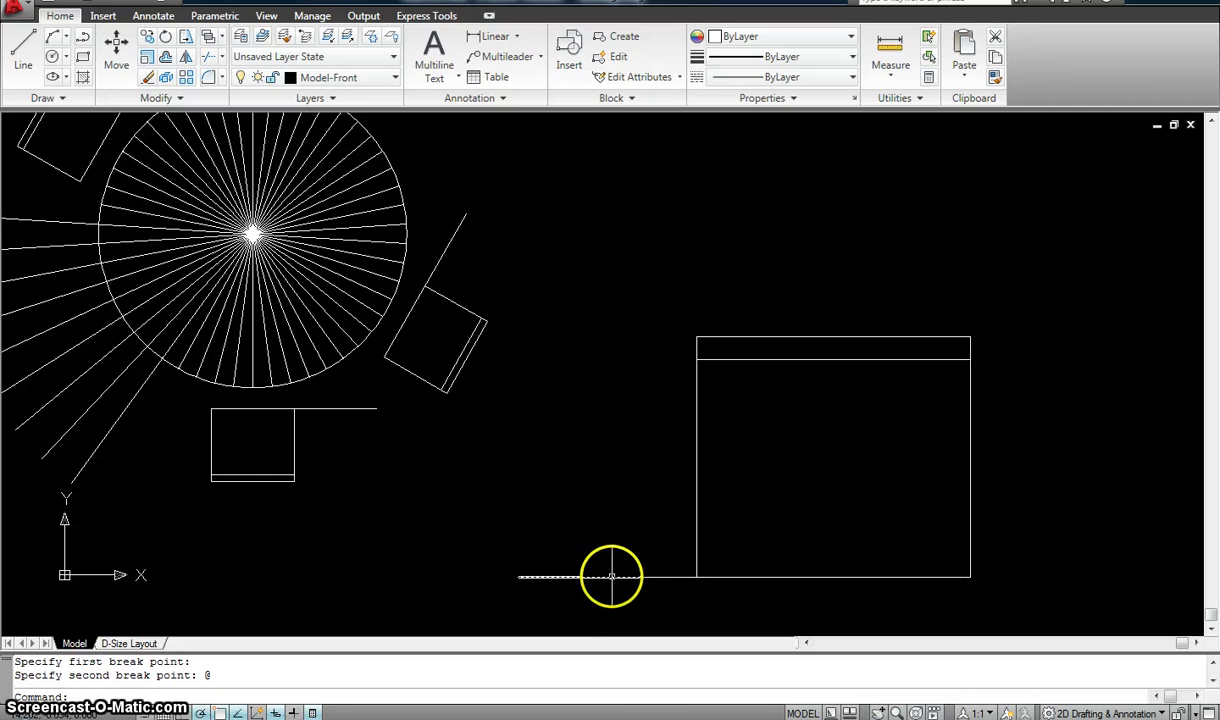
click(615, 555)
click(581, 581)
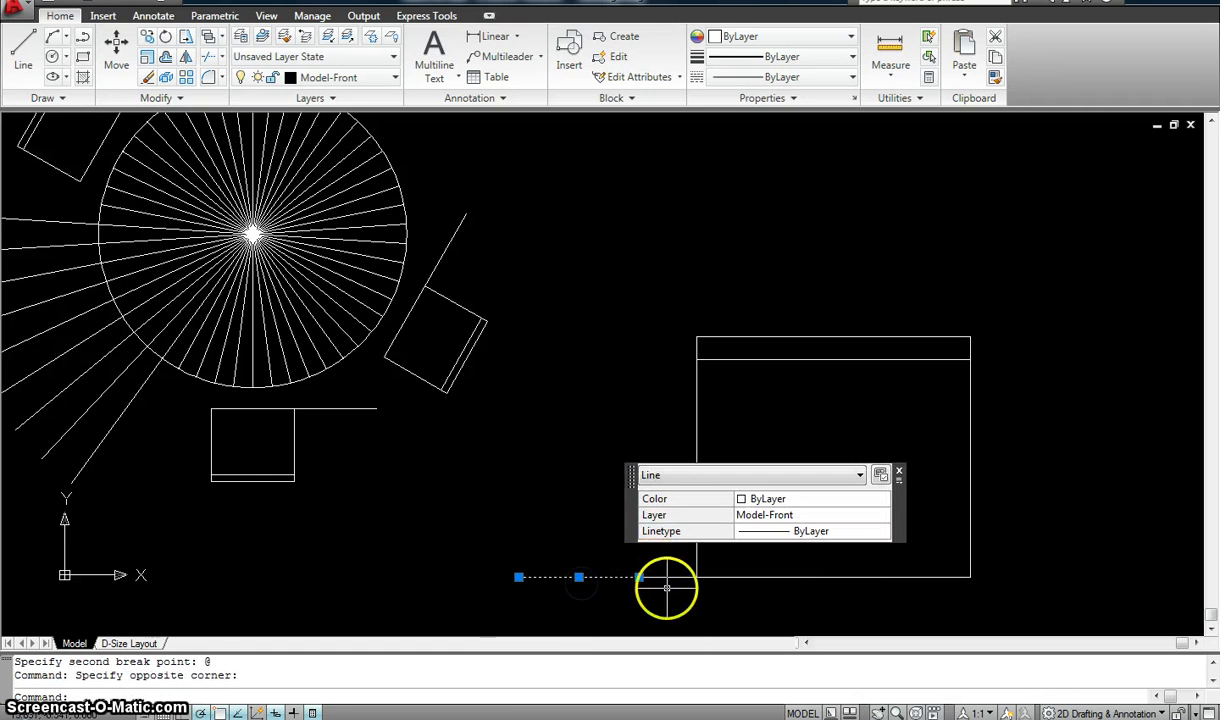
click(668, 577)
key(Escape)
key(Escape)
click(183, 97)
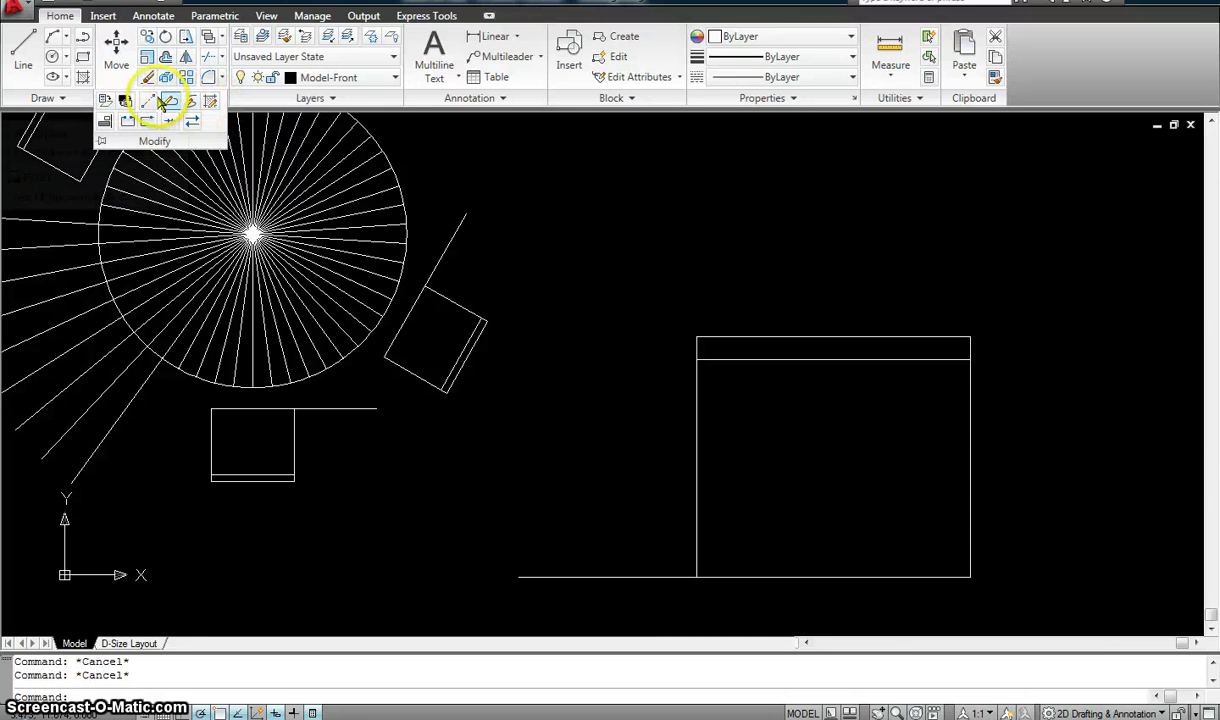
- Draw a six-point open polyline above the enlarged chair
click(86, 38)
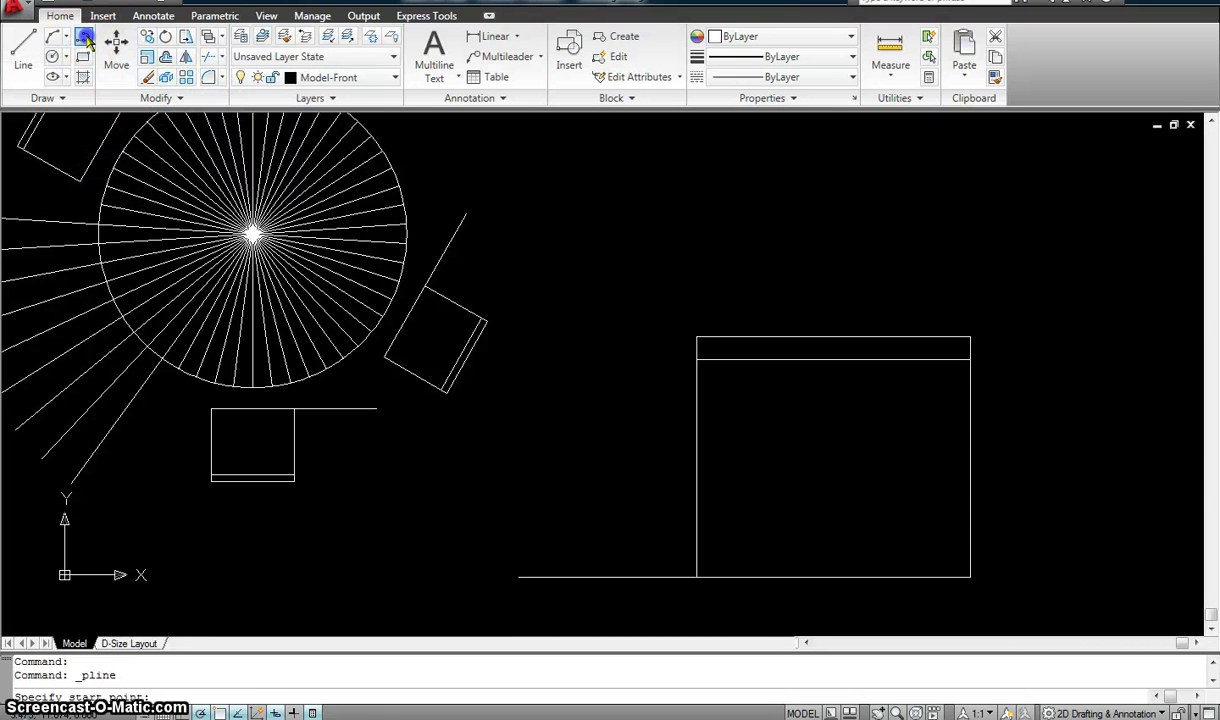
click(553, 226)
click(597, 176)
click(713, 196)
click(757, 230)
click(647, 258)
click(578, 287)
key(Escape)
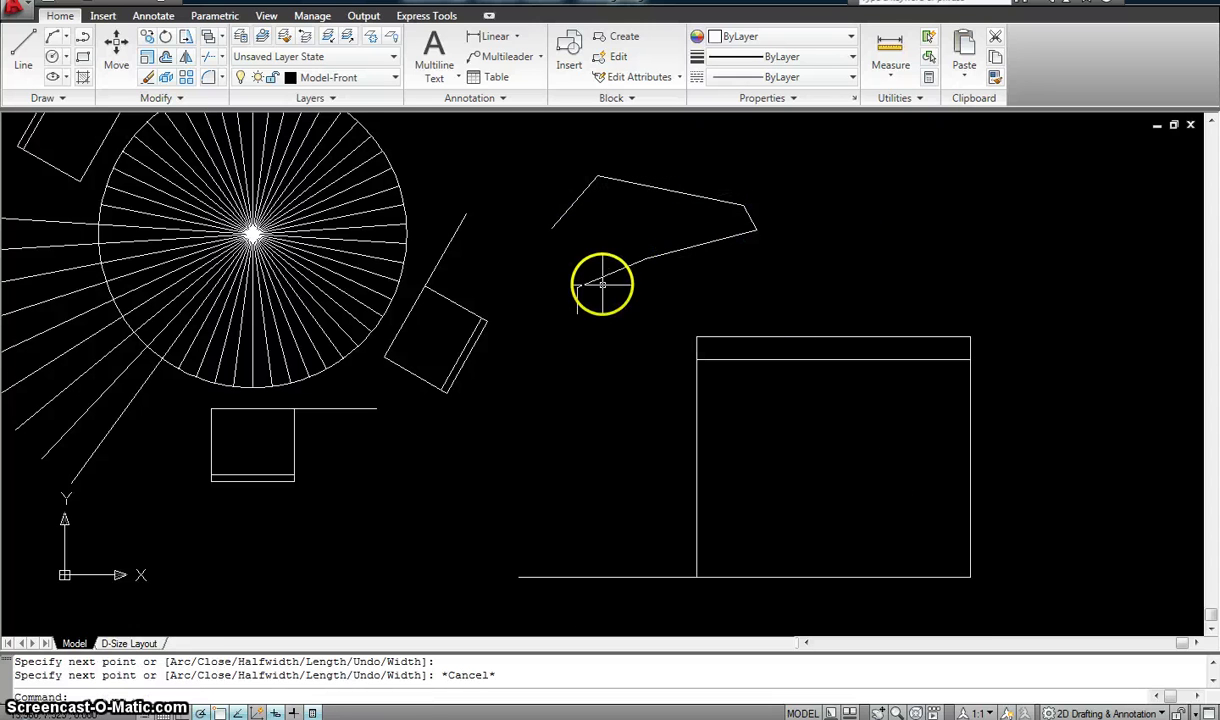
- Drag two of the polyline's vertices to new positions to reshape it
click(602, 281)
click(578, 287)
click(577, 274)
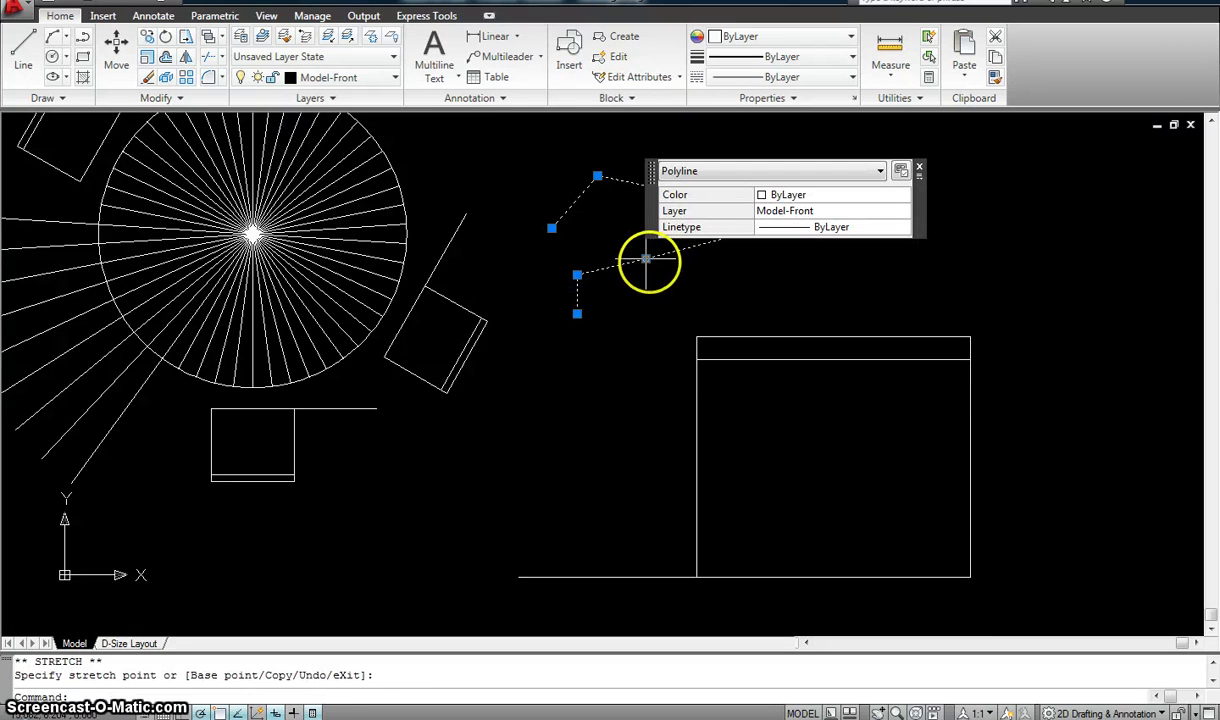
click(663, 286)
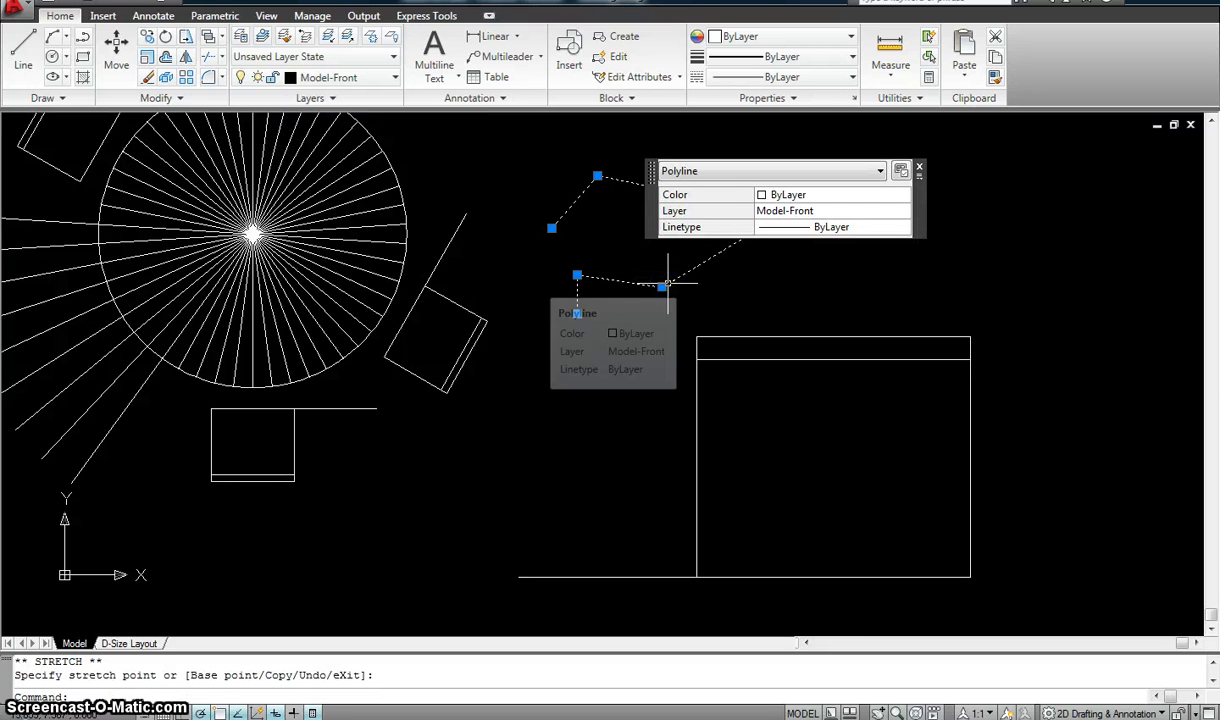
click(192, 97)
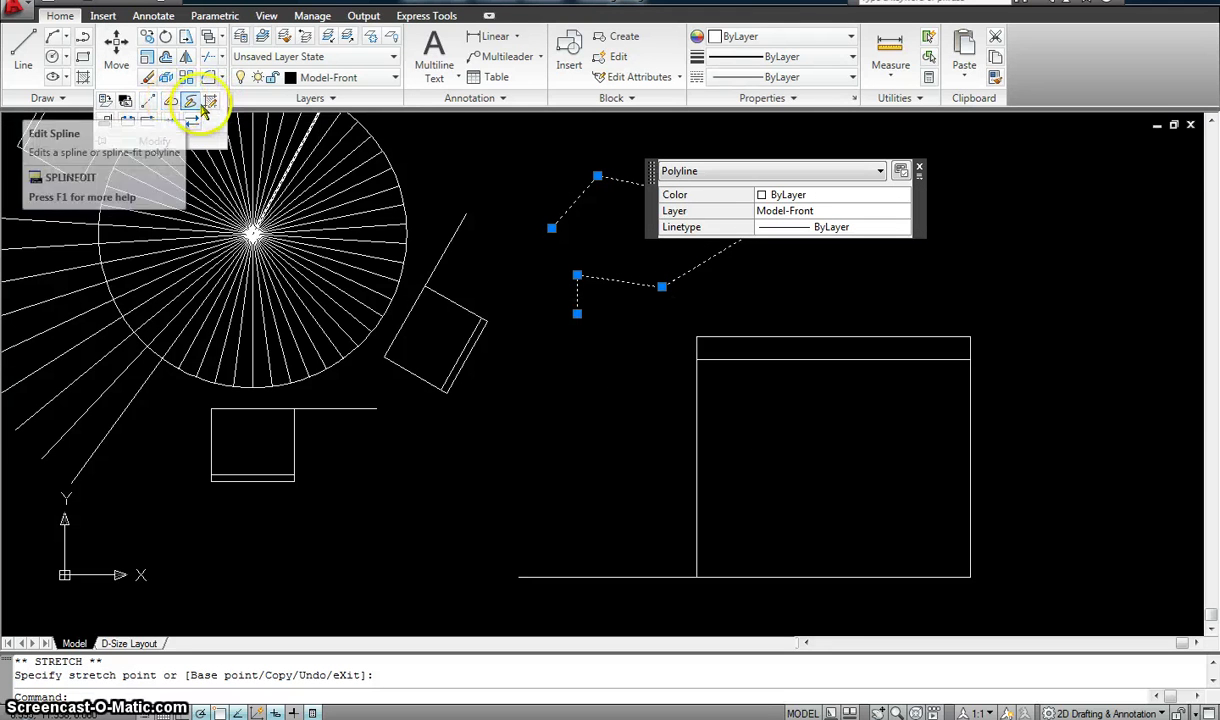
key(Escape)
key(Escape)
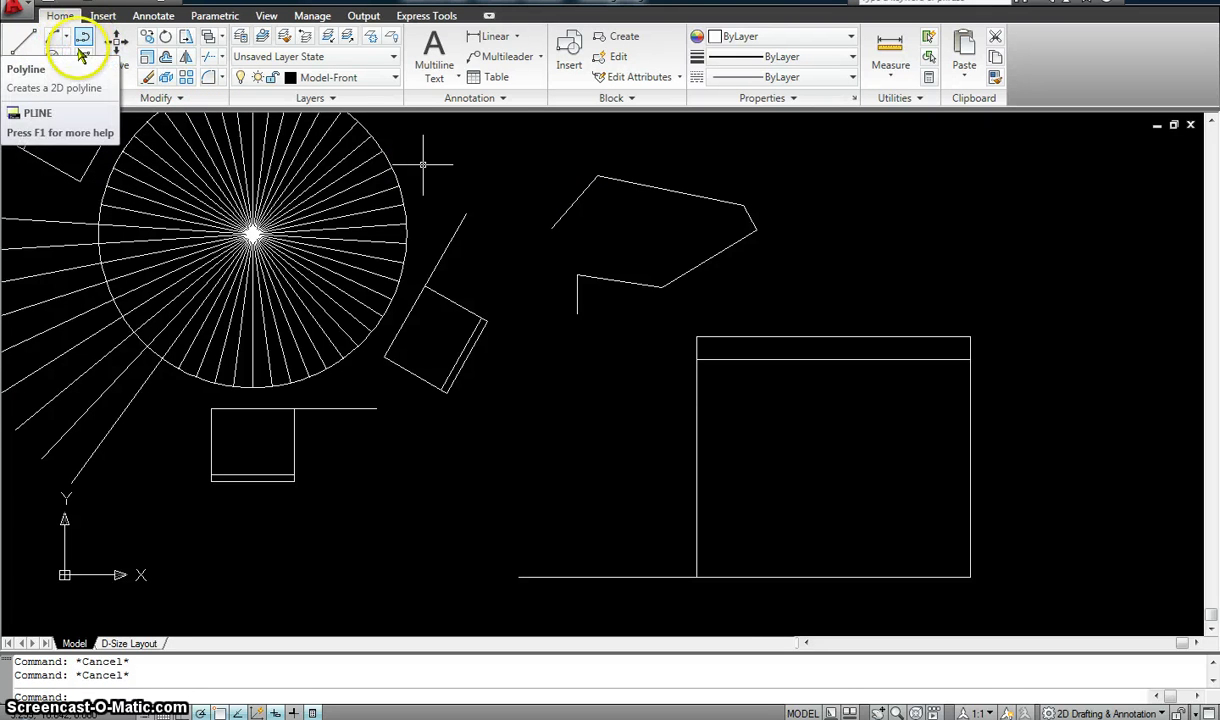
- Draw a three-point spline curve to the right of the polyline
click(52, 97)
click(13, 102)
click(889, 267)
click(889, 219)
click(1024, 264)
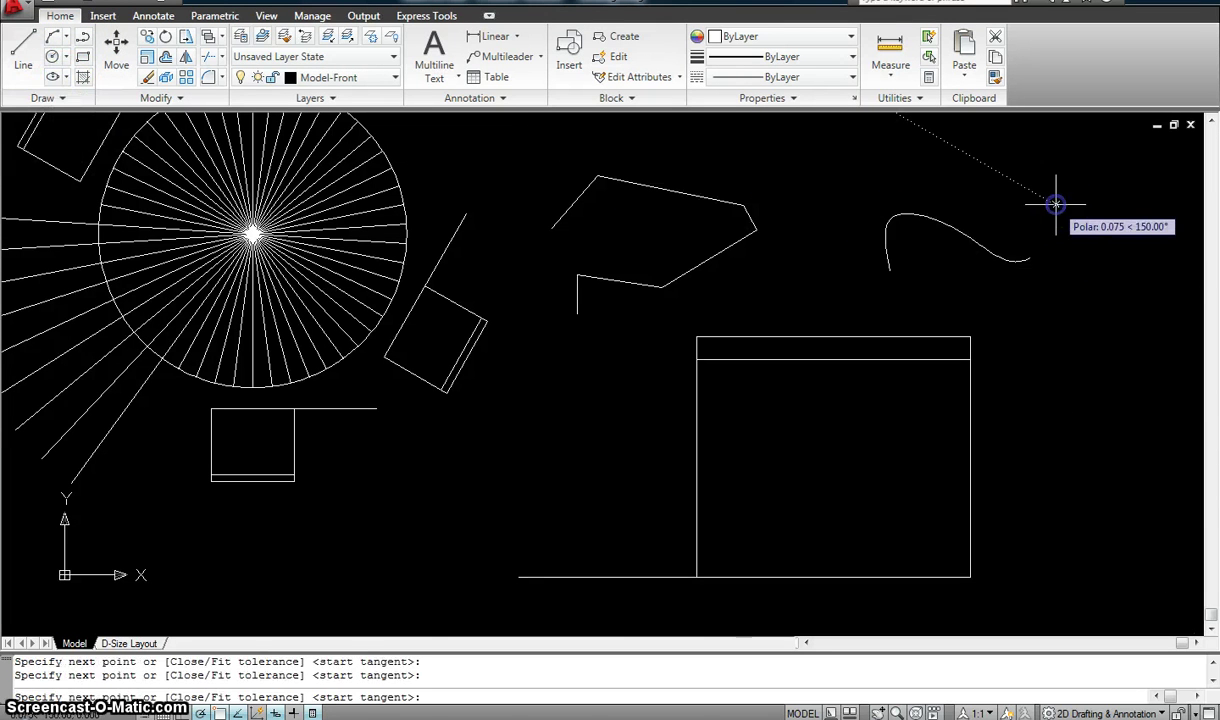
key(Return)
key(Return)
key(Return)
key(Return)
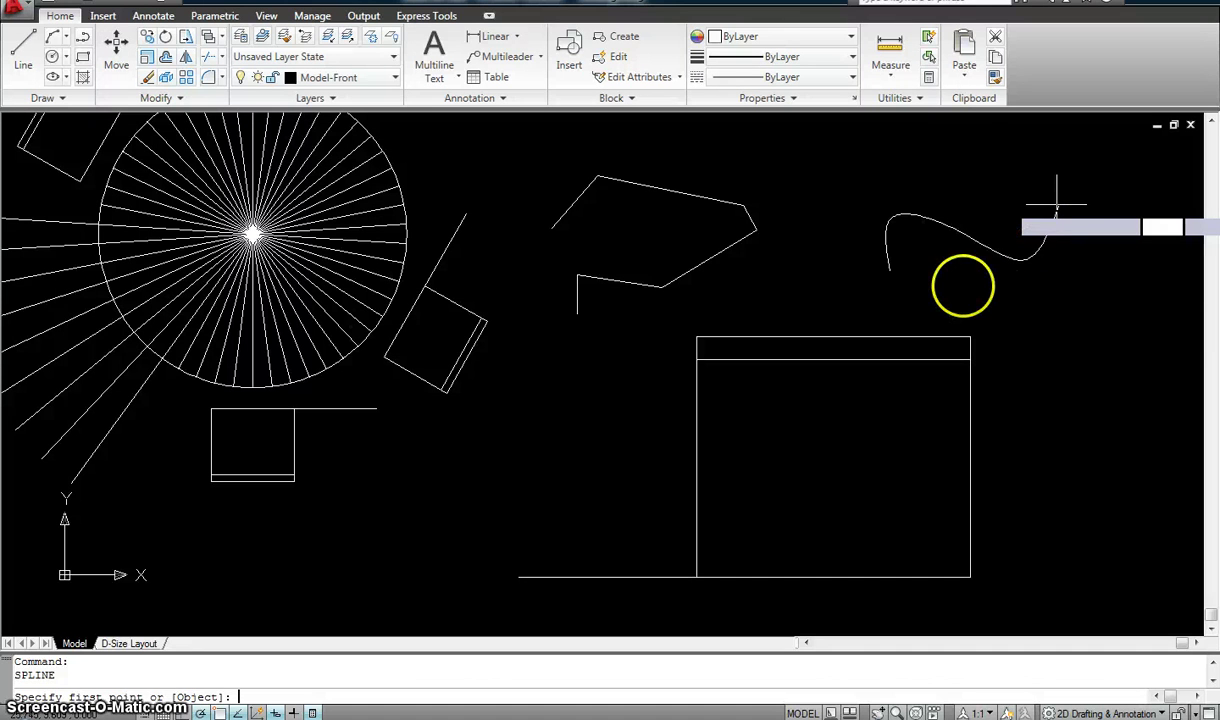
click(955, 284)
key(Escape)
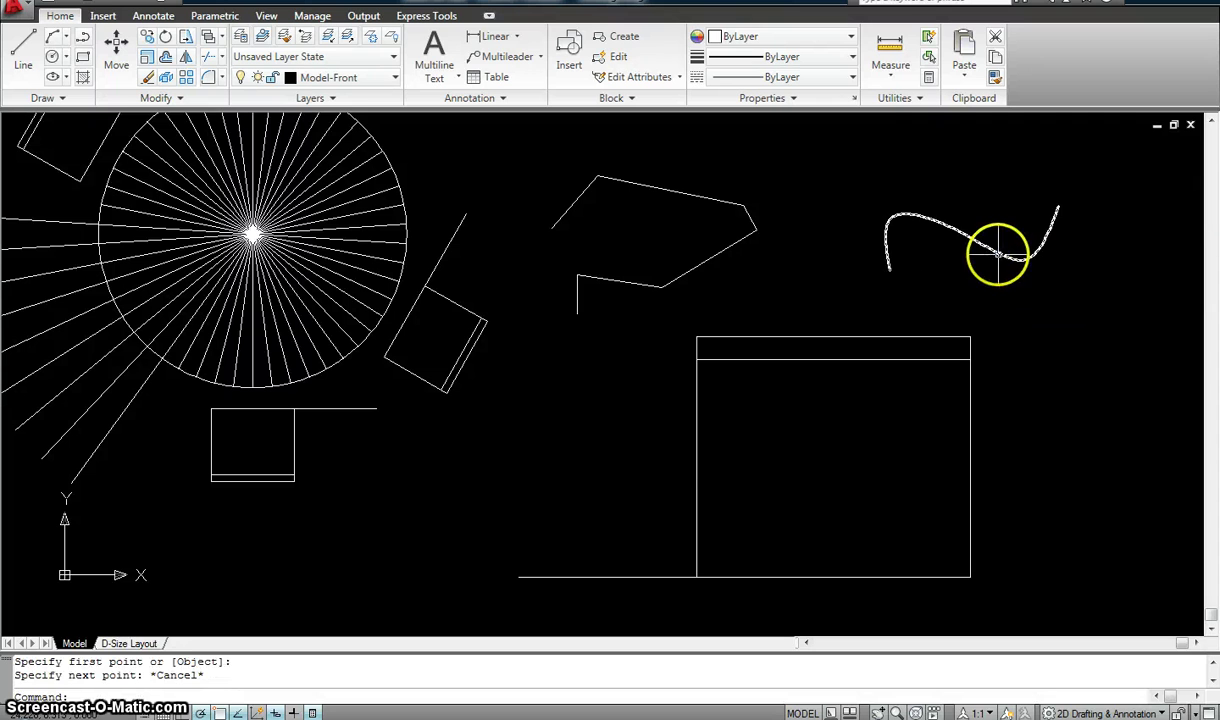
- Drag the spline's end and middle grips to deepen its wave
click(995, 252)
click(890, 218)
click(910, 232)
click(962, 233)
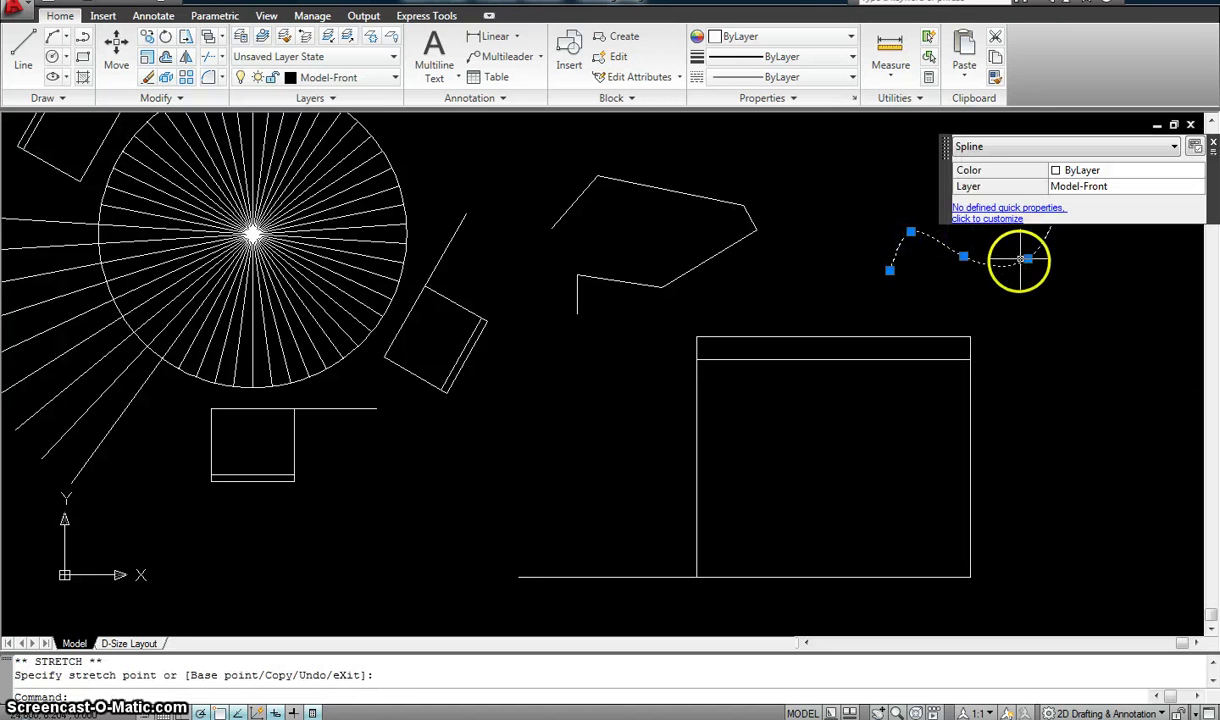
click(1065, 293)
key(Escape)
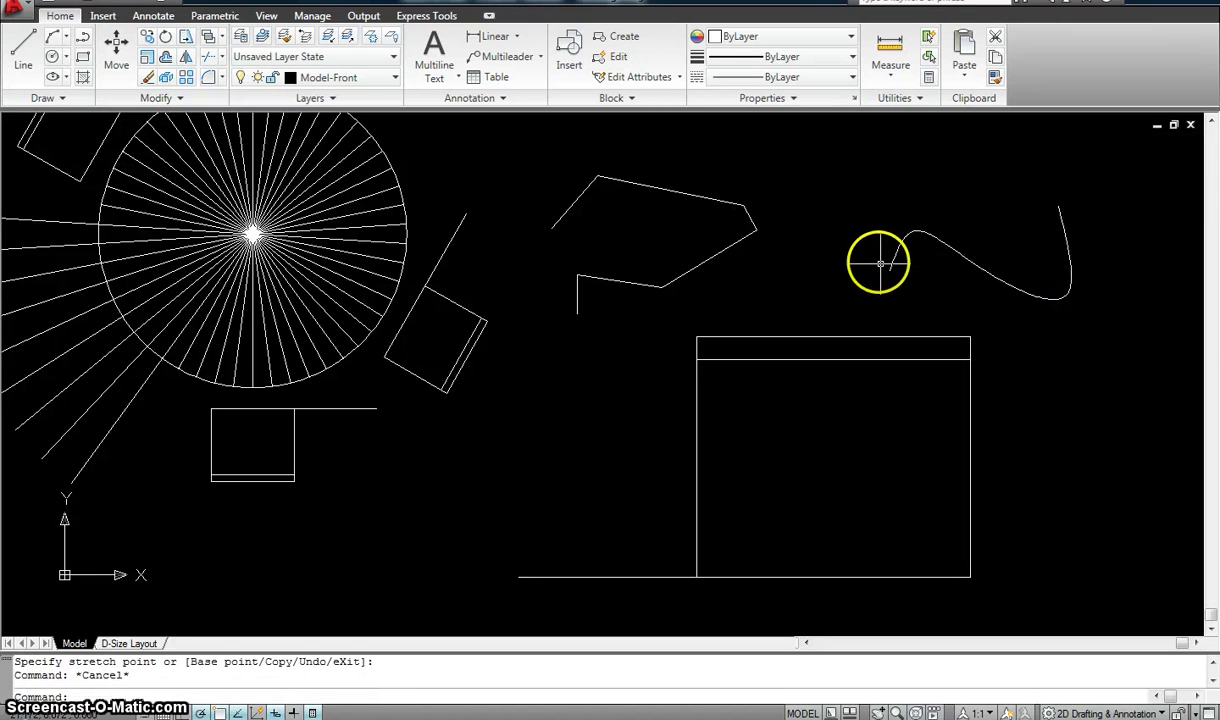
click(182, 99)
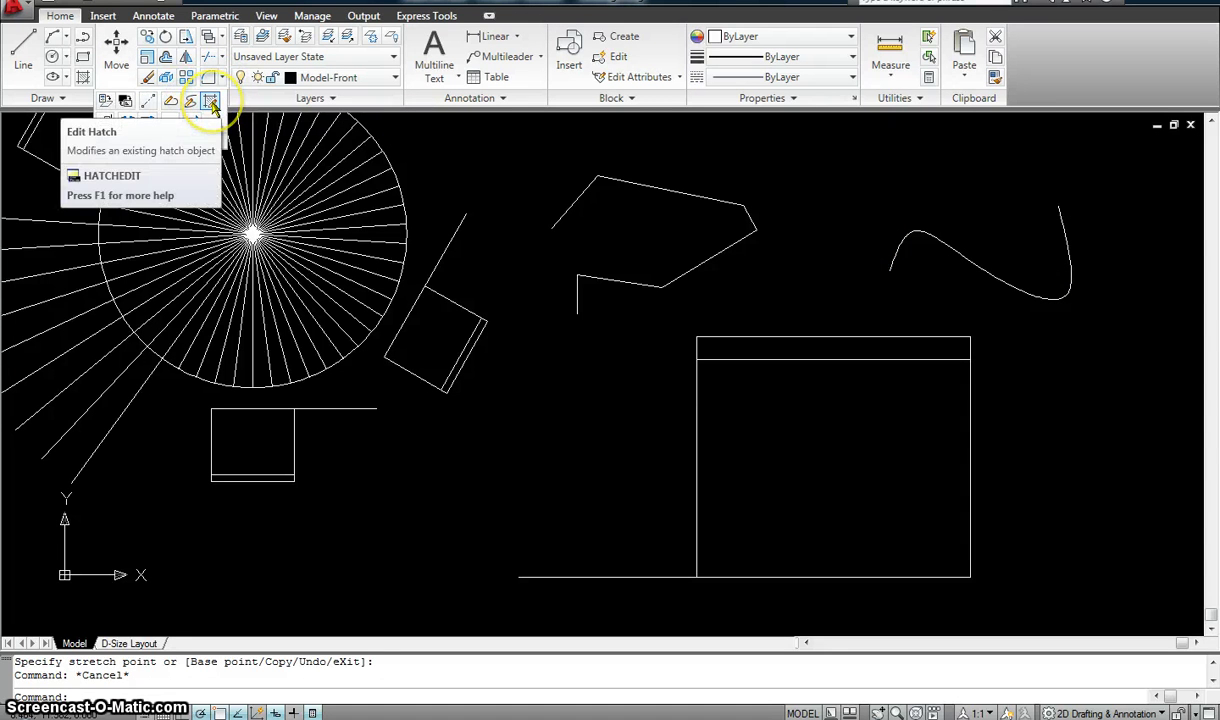
- Open the Dimension Style settings with D, then close them unchanged
key(Escape)
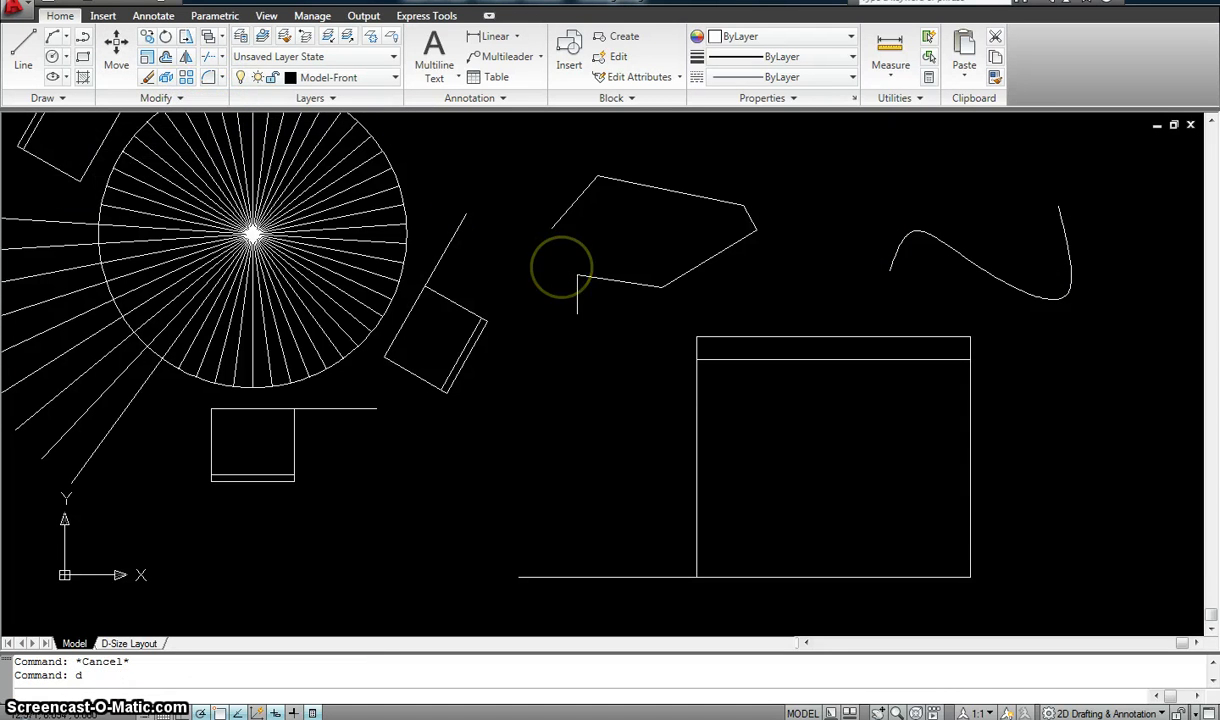
text(d)
key(Return)
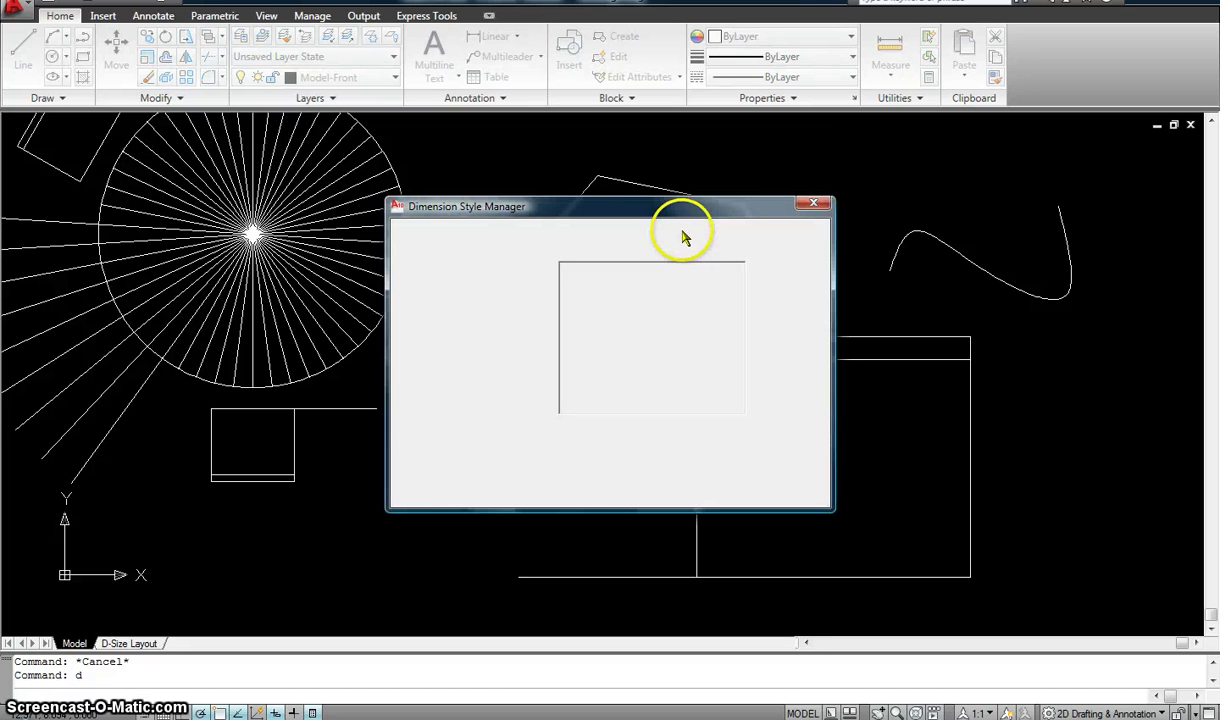
click(813, 206)
- Hatch the inside of the rotated chair square with the ANSI31 diagonal pattern
text(h)
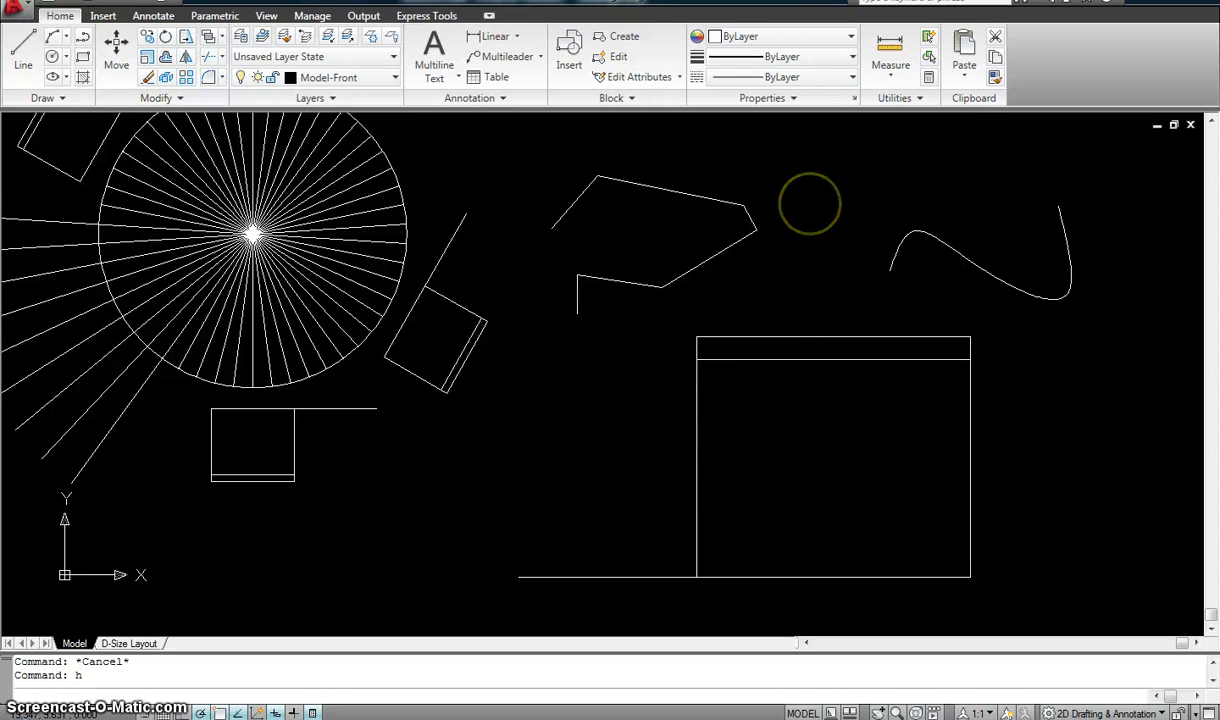
key(Return)
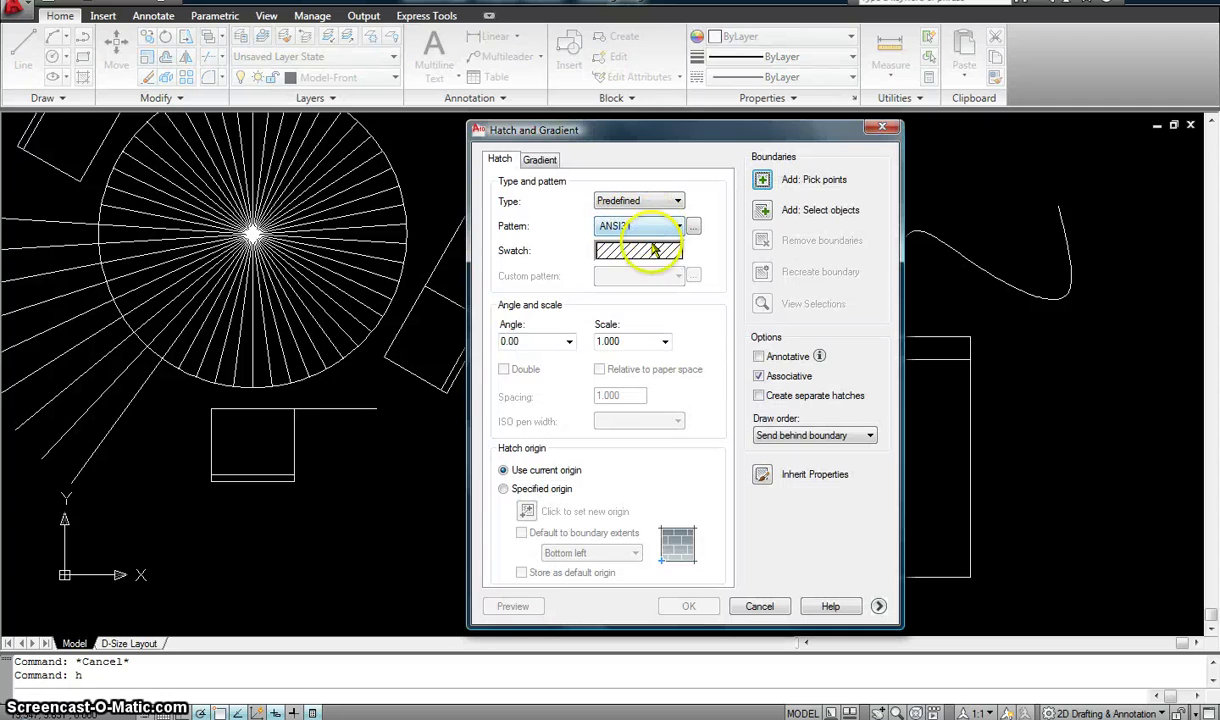
click(766, 186)
click(449, 354)
key(Return)
key(Return)
click(436, 333)
click(321, 436)
- Edit that hatch and pick SOLID from the Other Predefined patterns
double_click(424, 328)
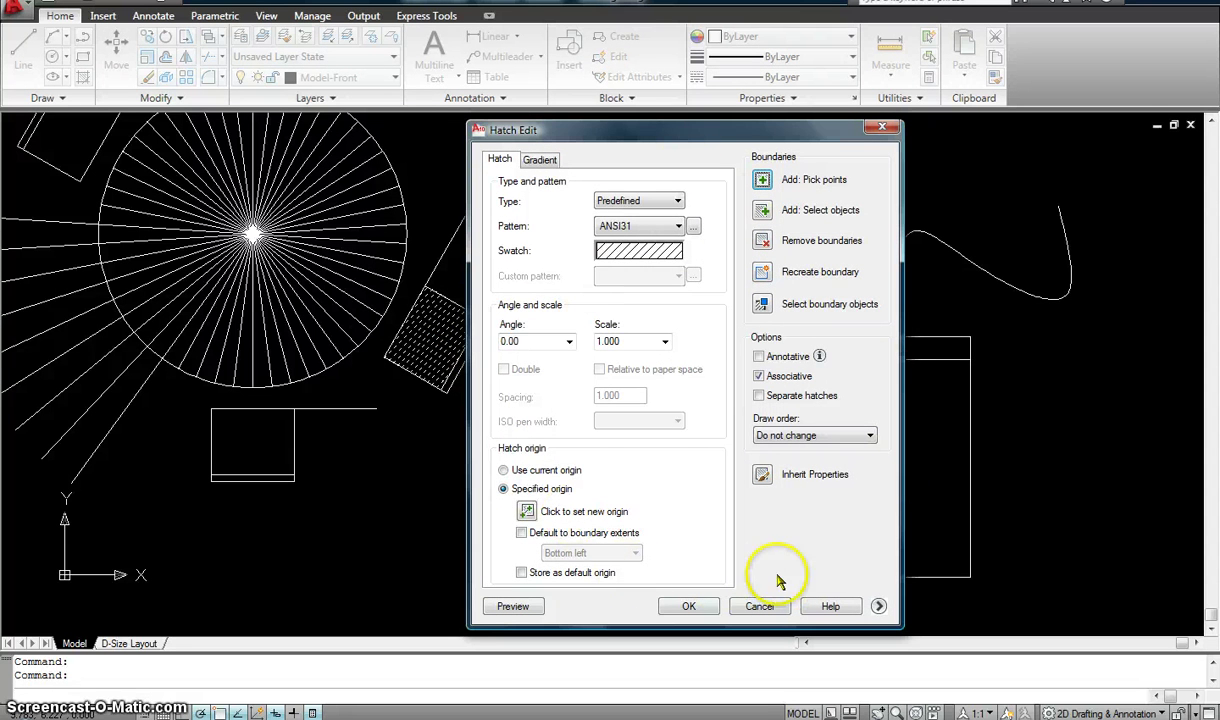
click(693, 227)
click(893, 145)
click(953, 144)
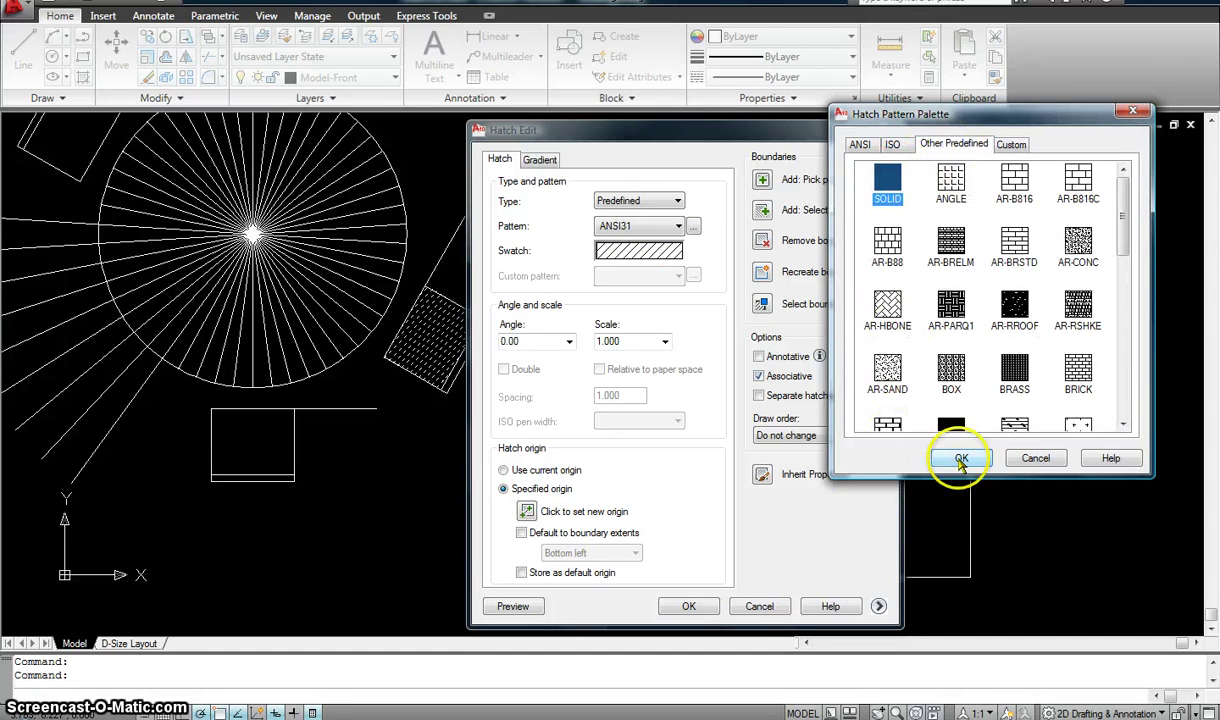
click(959, 460)
- Apply the SOLID fill to the square, then expand the Modify panel's Draw Order options
click(689, 606)
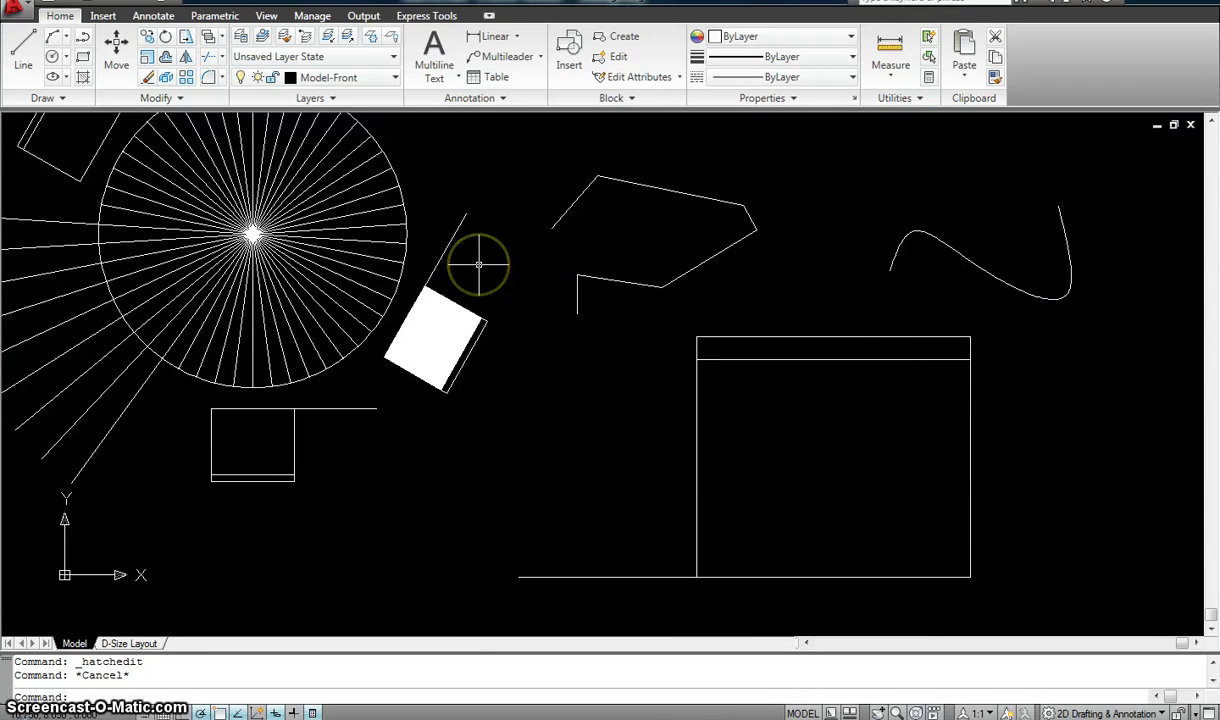
click(176, 99)
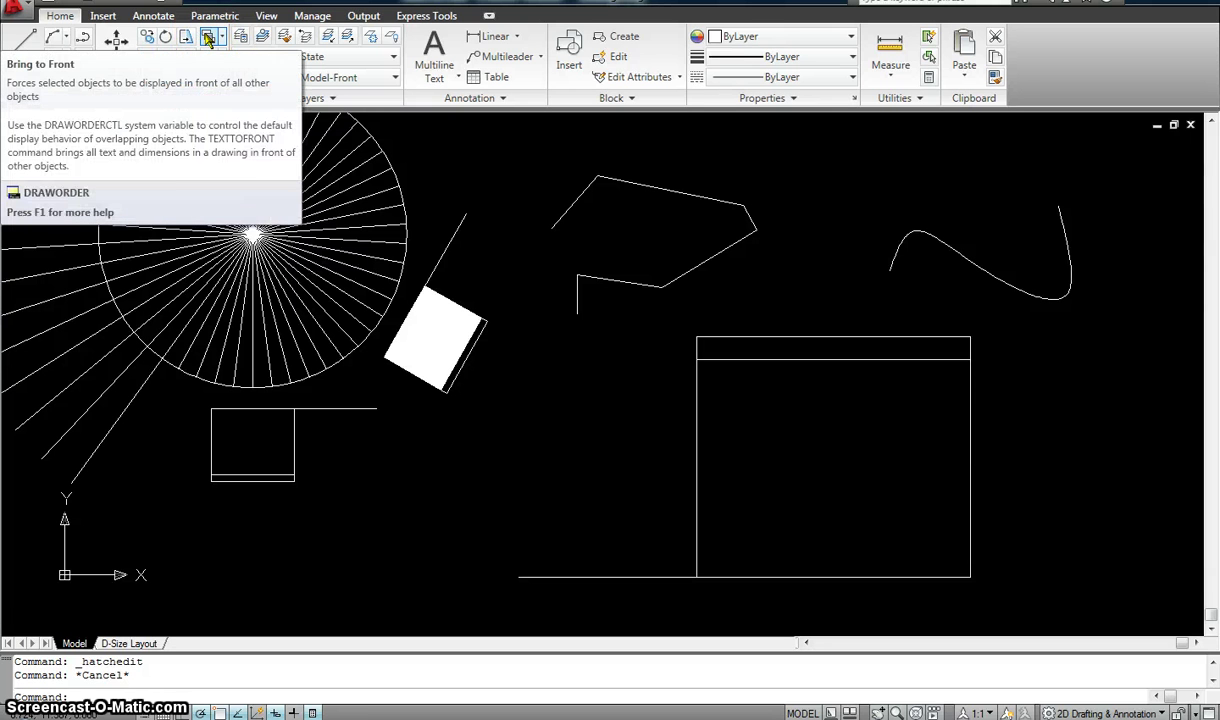
click(225, 40)
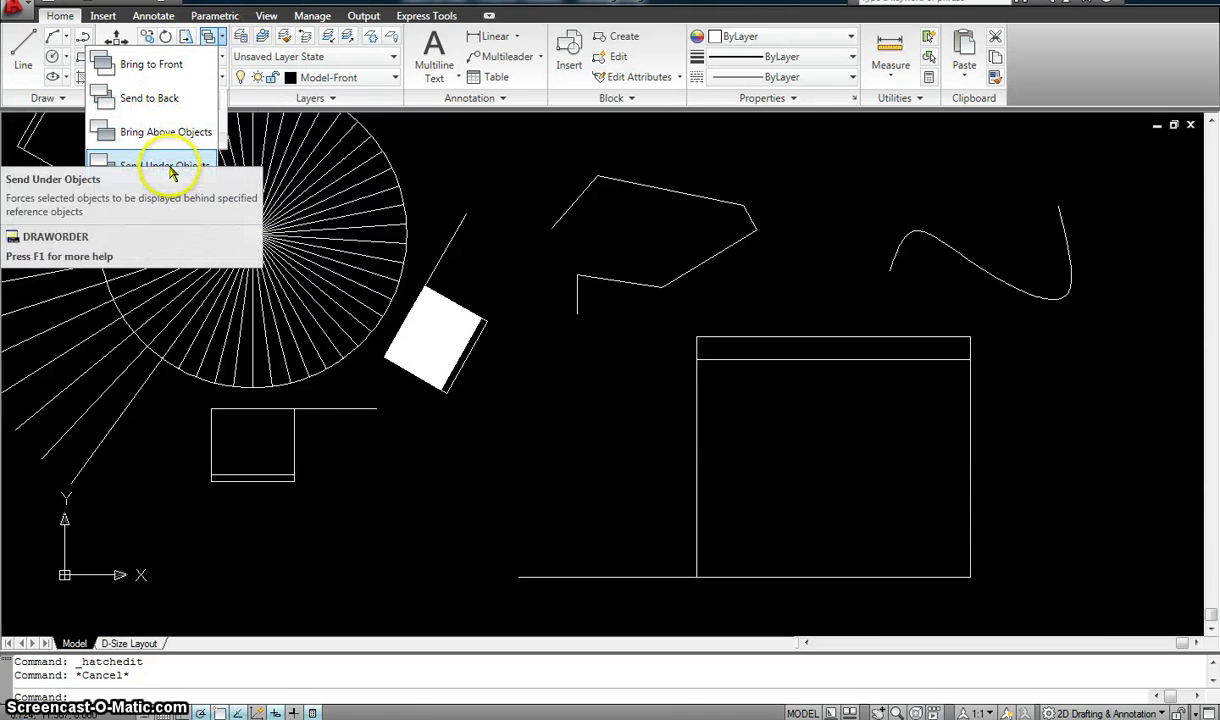
- Cancel Bring Above Objects, then window-select the square's solid fill and delete it
click(208, 38)
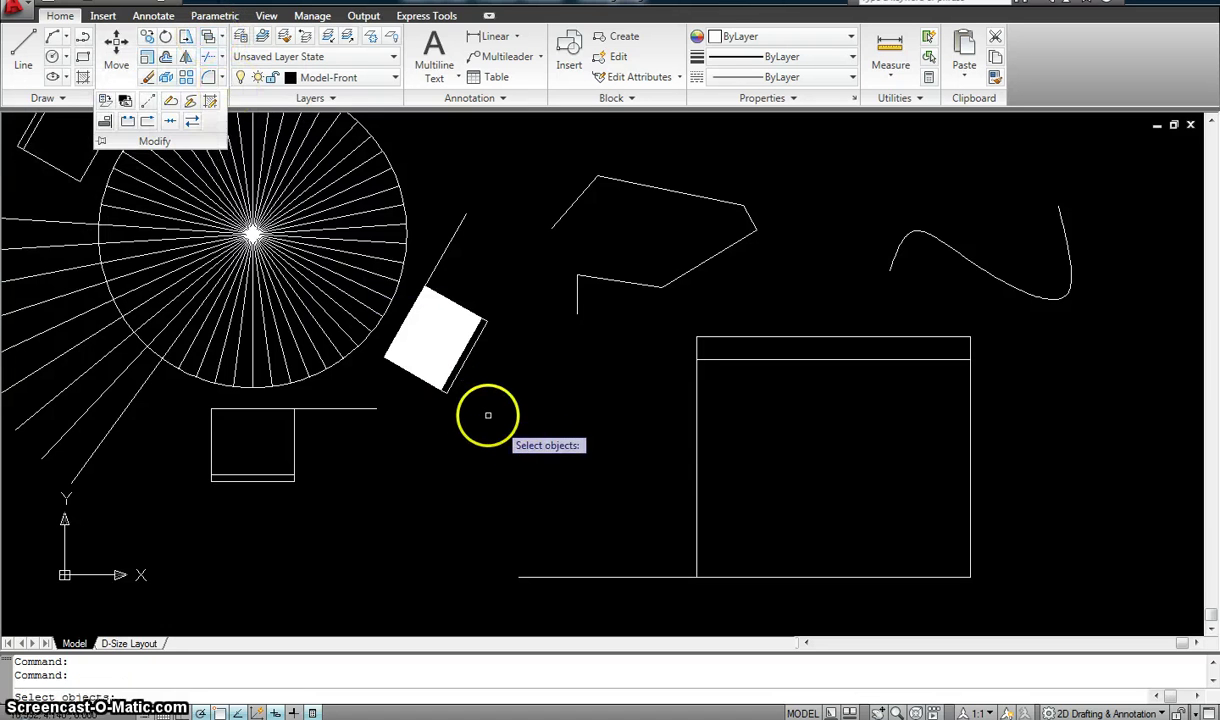
key(Escape)
scroll(510, 410, down, 3)
scroll(518, 392, up, 1)
click(483, 360)
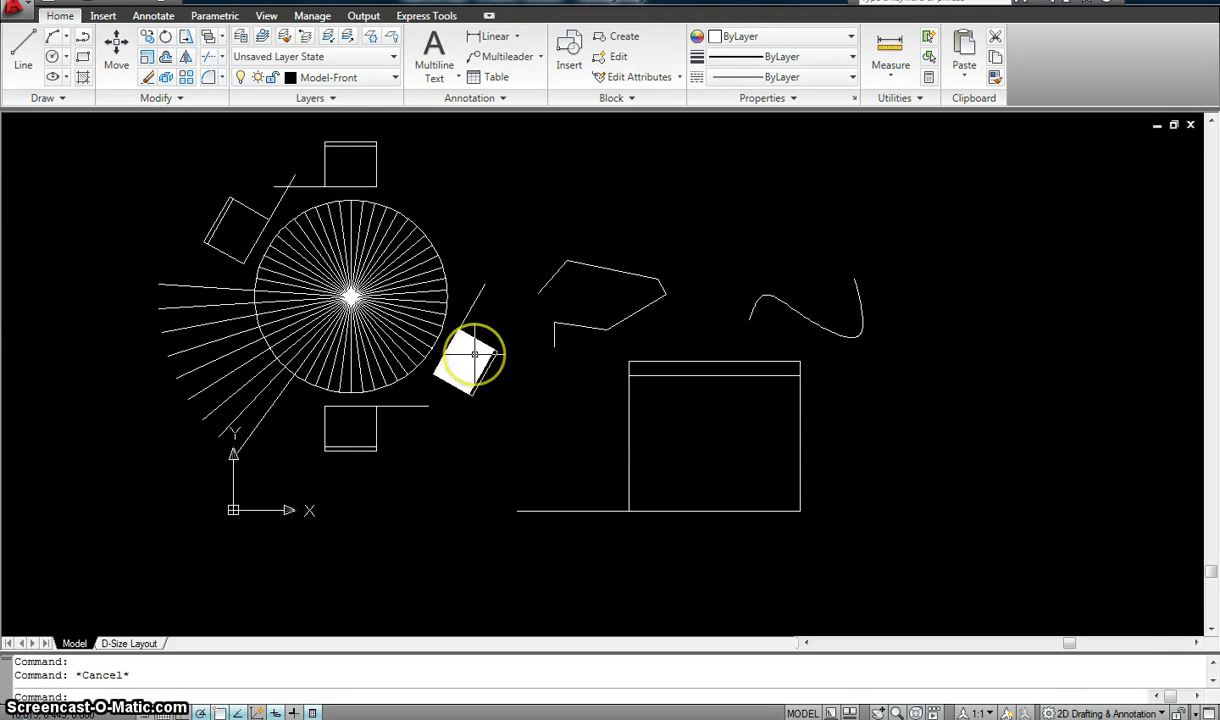
scroll(476, 357, up, 2)
click(467, 352)
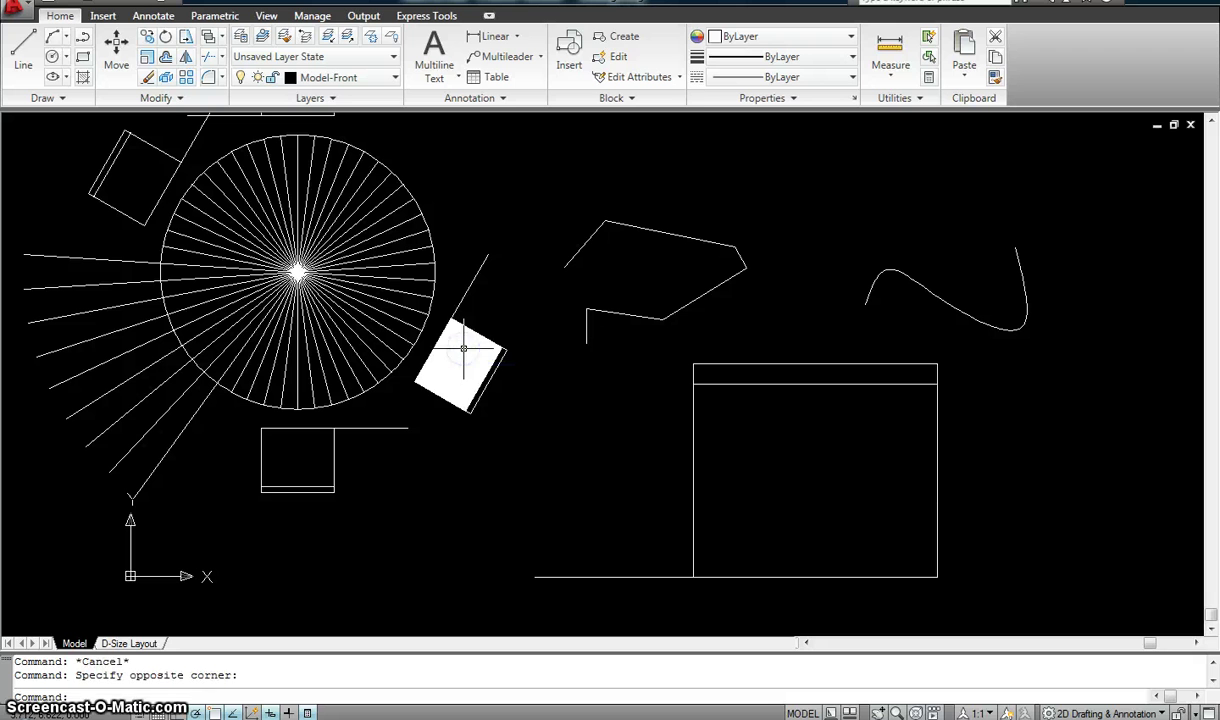
click(430, 345)
key(Delete)
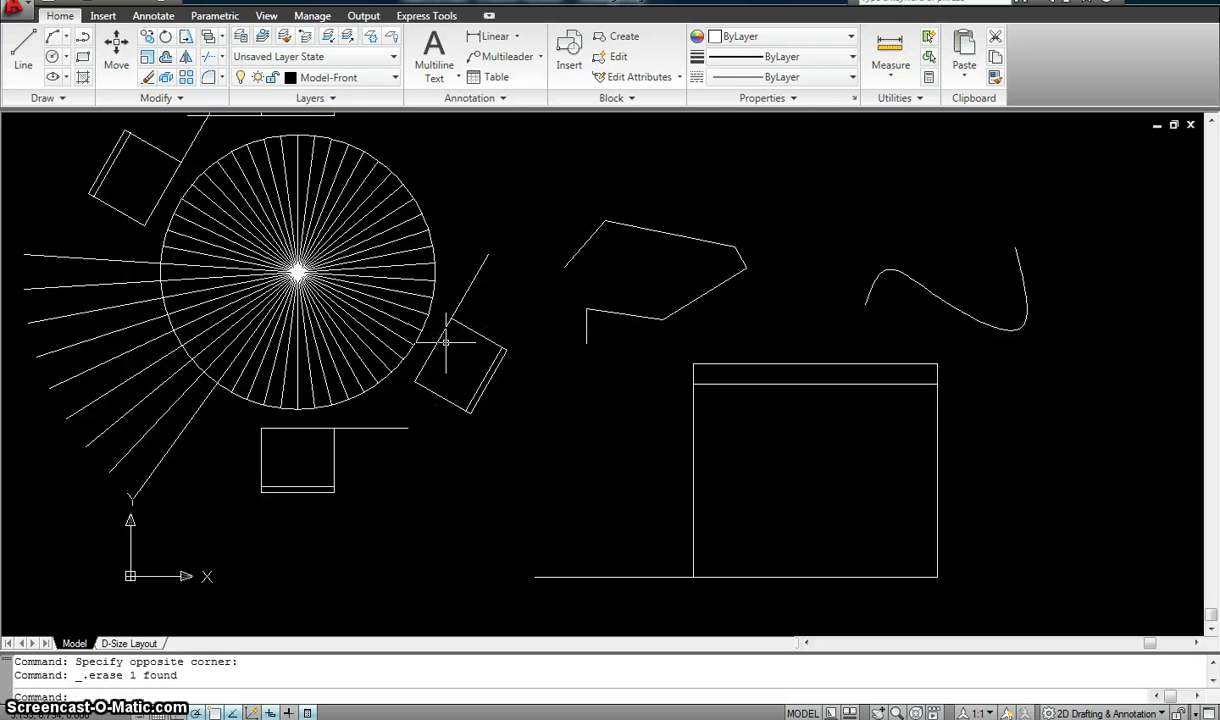
- Stretch the nearby line's top endpoint to the square's corner, then pan the view up-left
click(476, 274)
click(485, 254)
scroll(457, 305, up, 3)
click(430, 337)
key(Escape)
scroll(515, 318, down, 4)
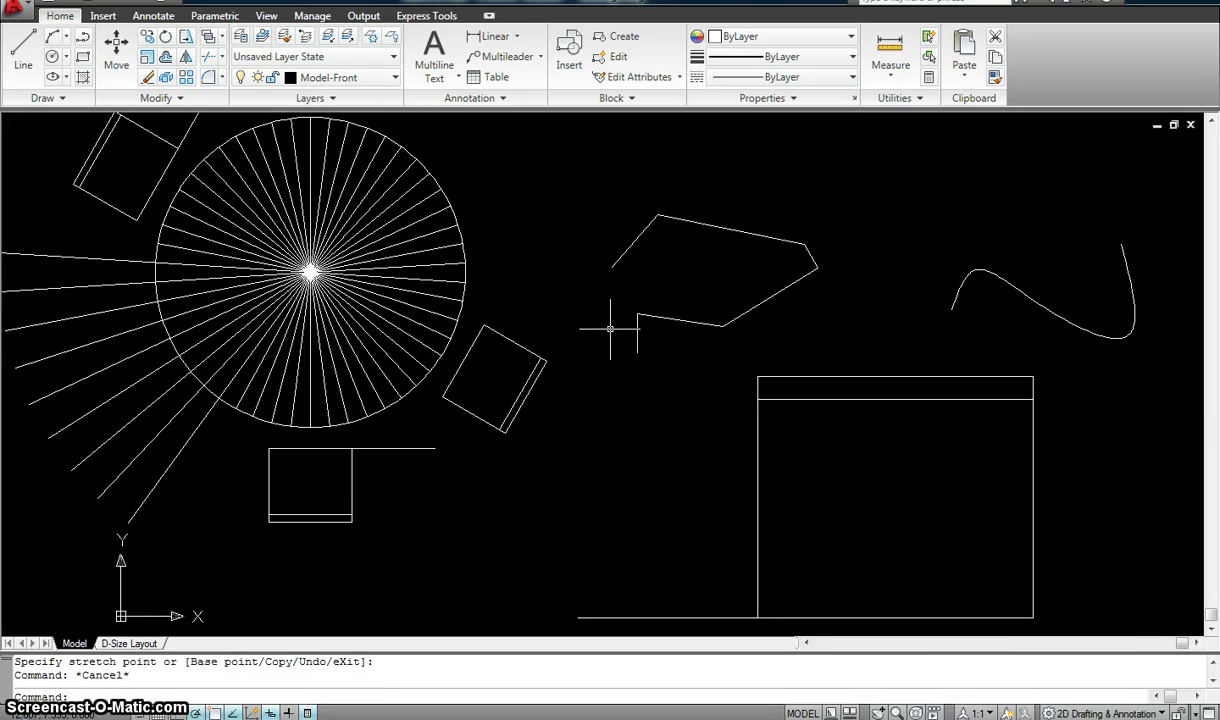
drag(463, 400, 480, 372)
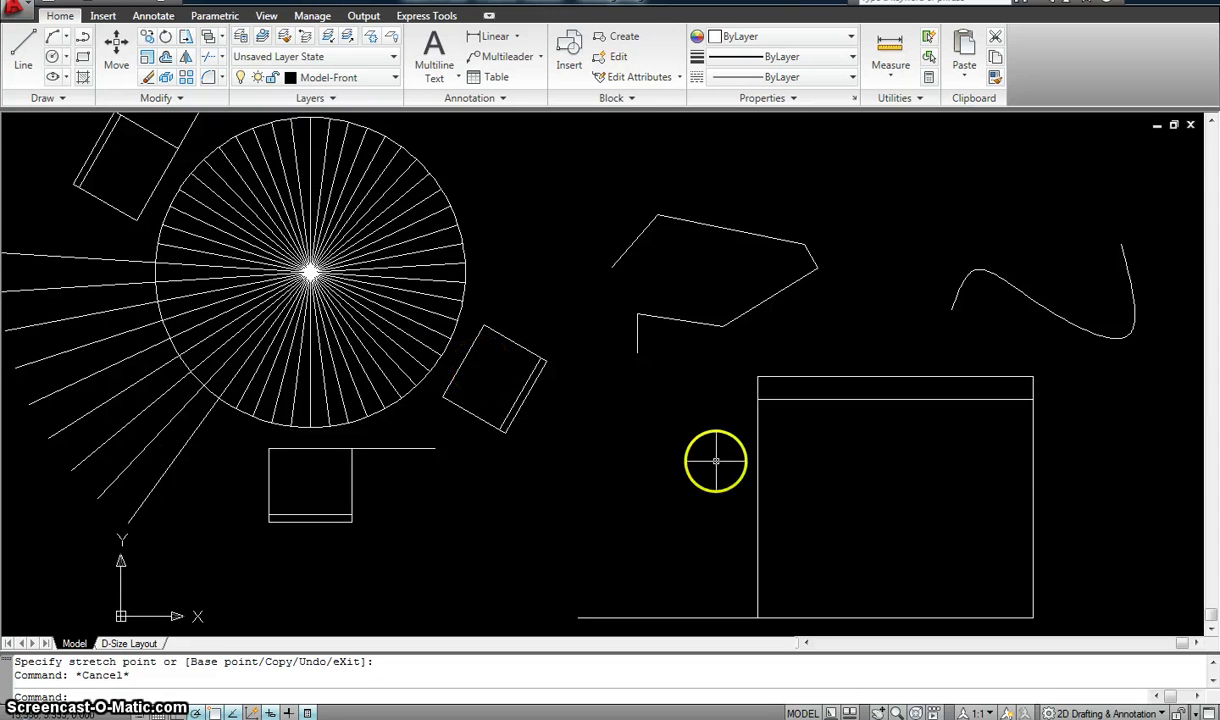
mouse_move(715, 461)
middle_down()
mouse_move(637, 368)
mouse_move(549, 336)
middle_up()
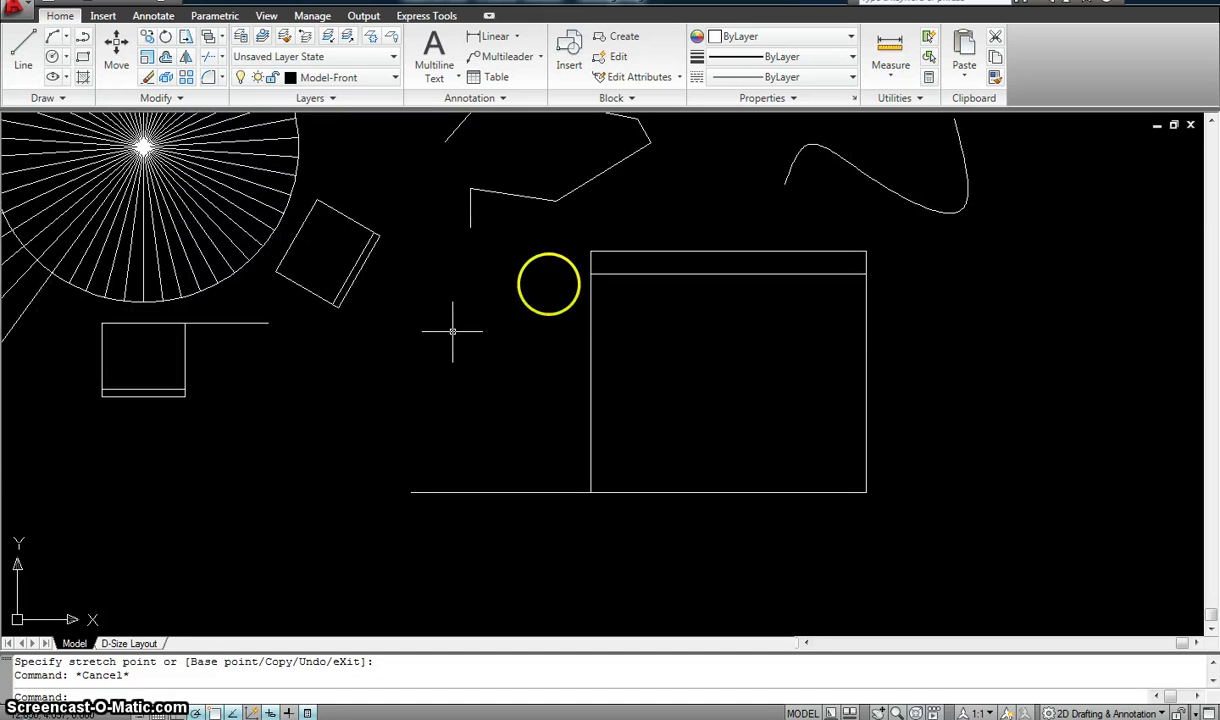
- Make Dimensions the current layer and start a hatch inside the tall rectangle
click(370, 77)
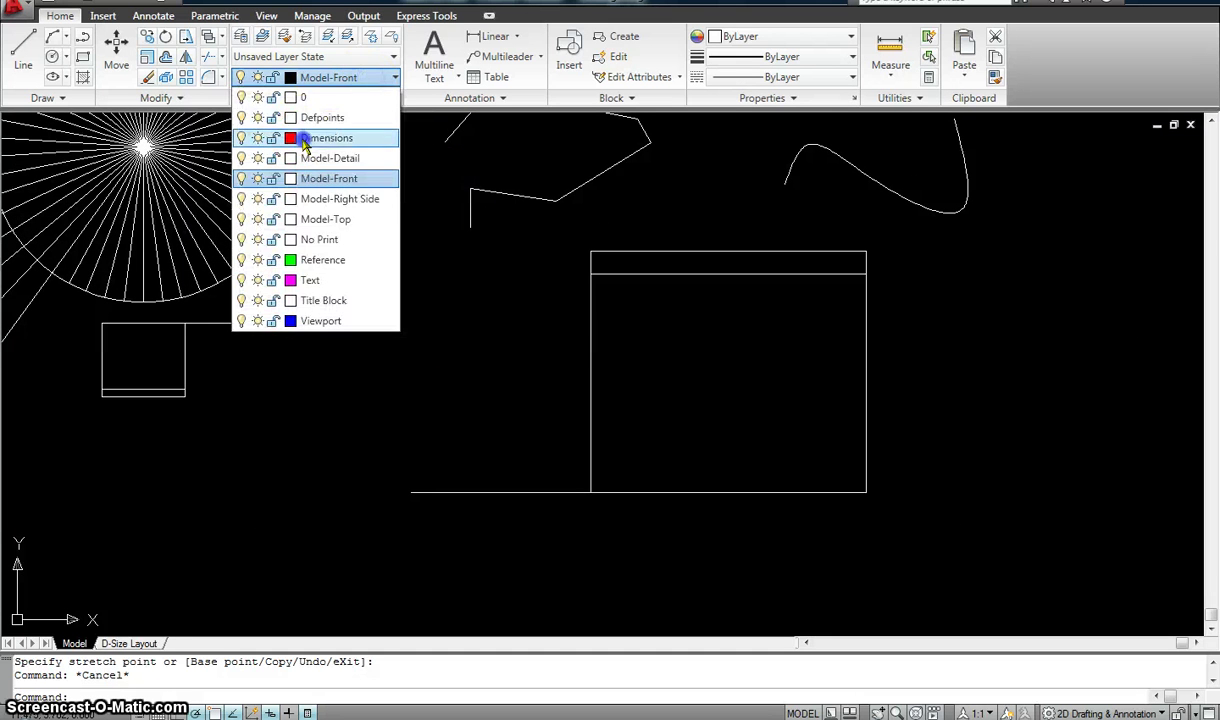
click(318, 137)
text(h)
key(Return)
click(762, 179)
click(692, 380)
key(Return)
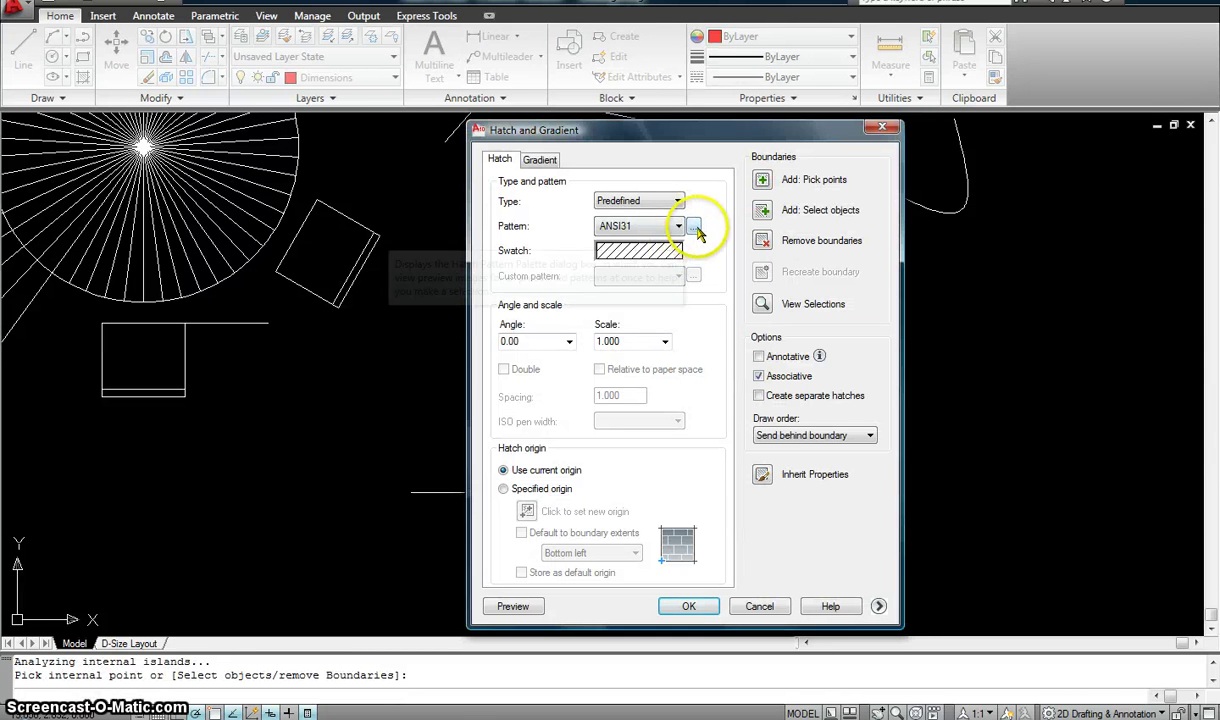
- Choose the SOLID pattern and apply the red fill to the rectangle
click(682, 248)
click(893, 145)
click(953, 145)
click(946, 459)
click(712, 607)
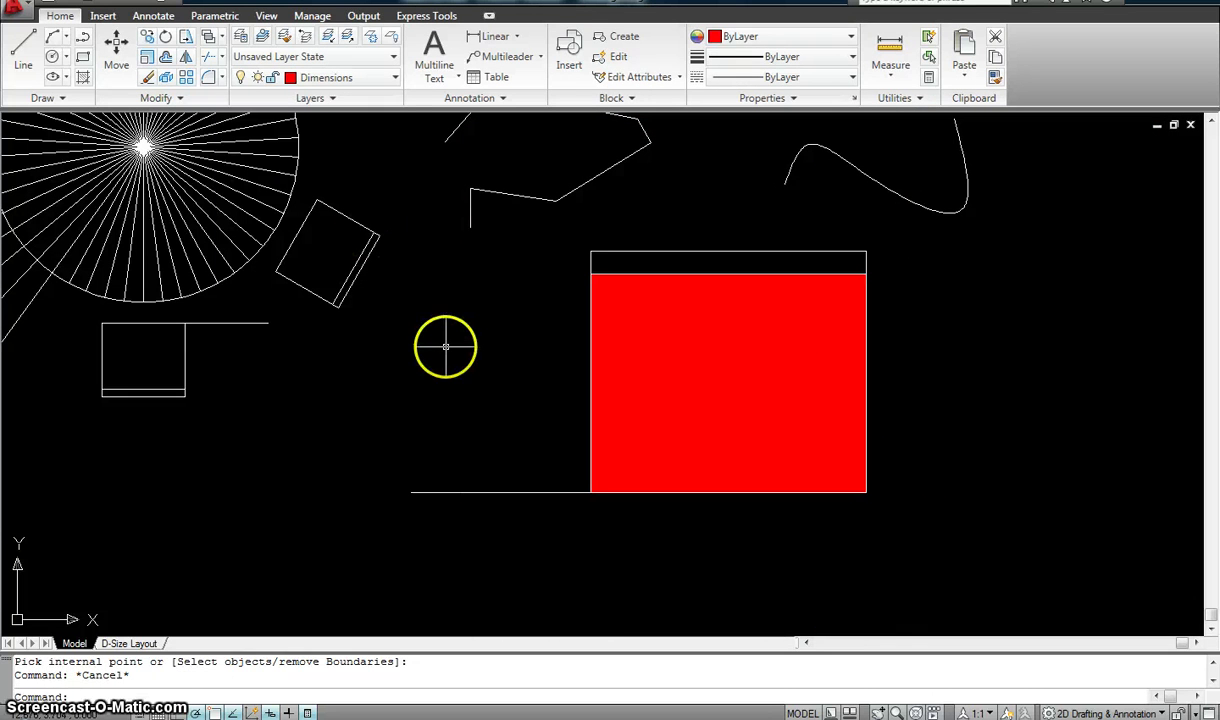
click(967, 566)
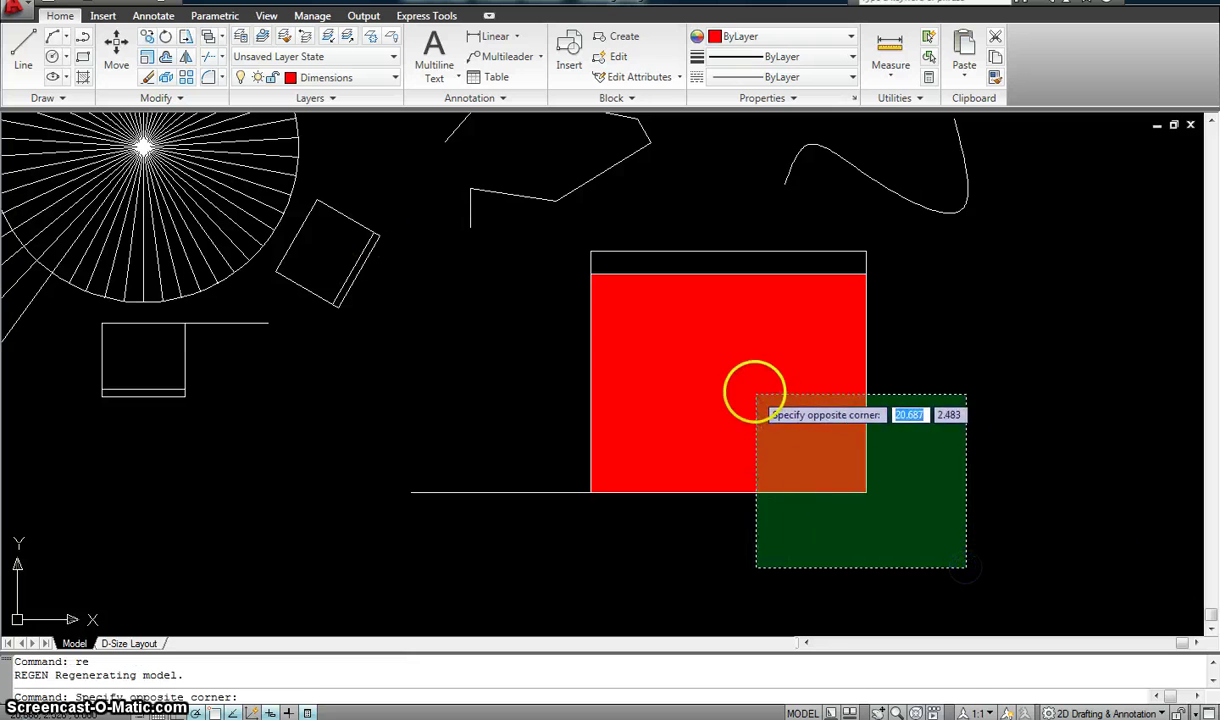
key(Escape)
key(Escape)
- On the Reference layer, draw a rectangle overlapping the red square
click(394, 78)
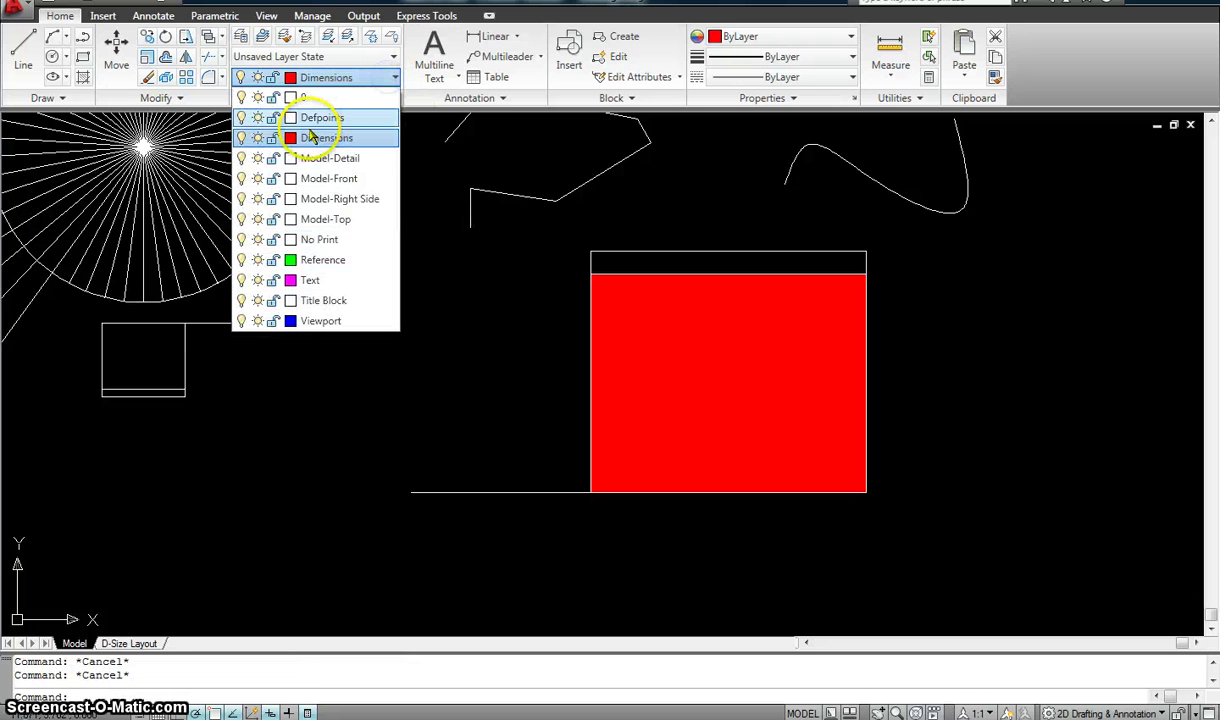
click(318, 259)
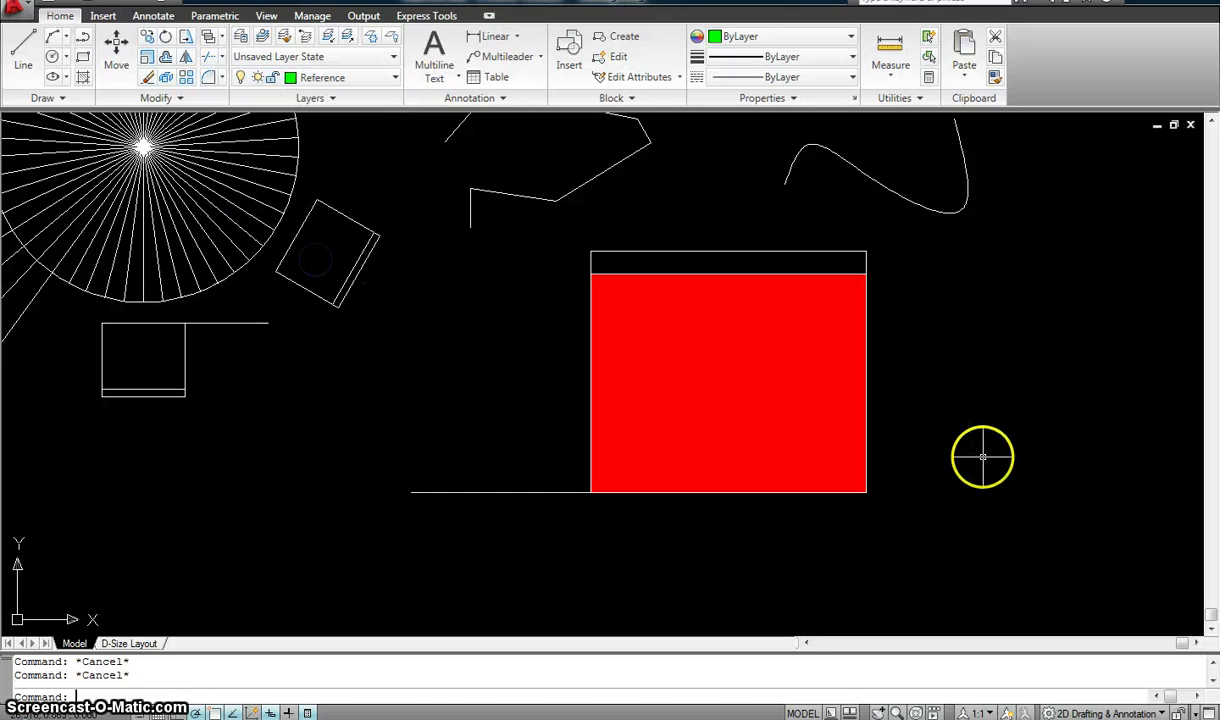
text(rec)
key(Return)
click(943, 562)
click(717, 372)
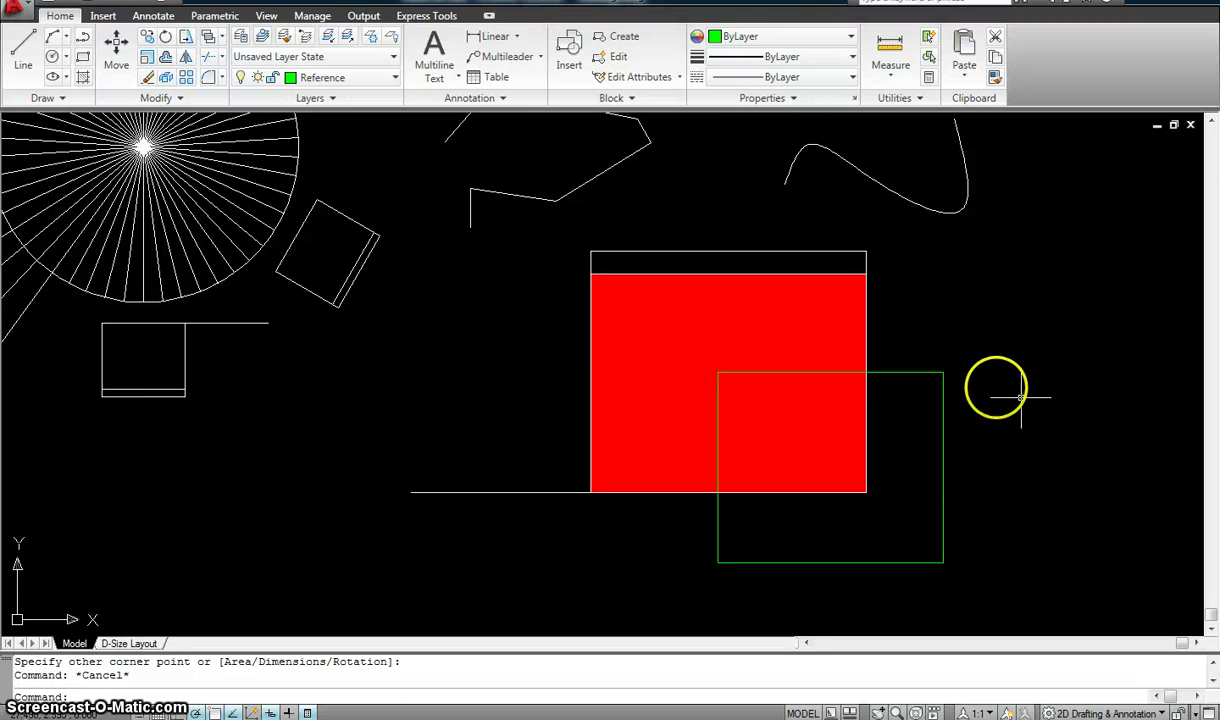
- Start a hatch by picking inside the new green rectangle
text(h)
key(Return)
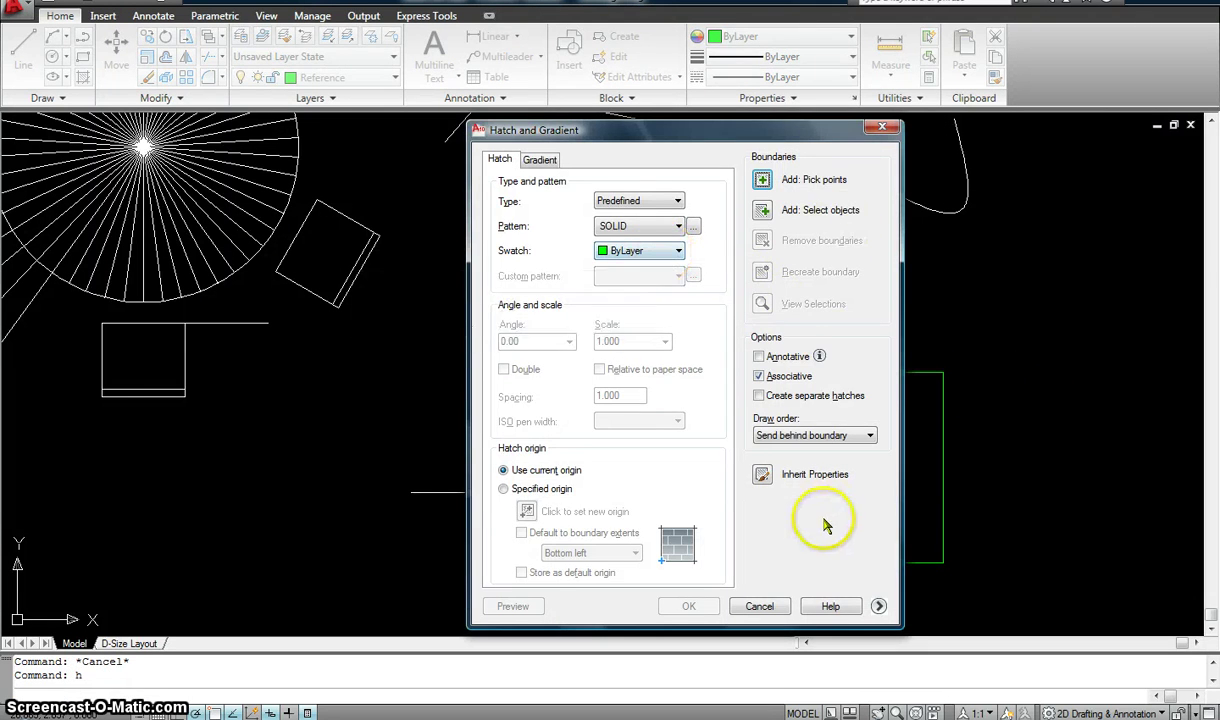
click(766, 180)
click(926, 518)
key(Return)
- Move the green rectangle further to the right
key(Return)
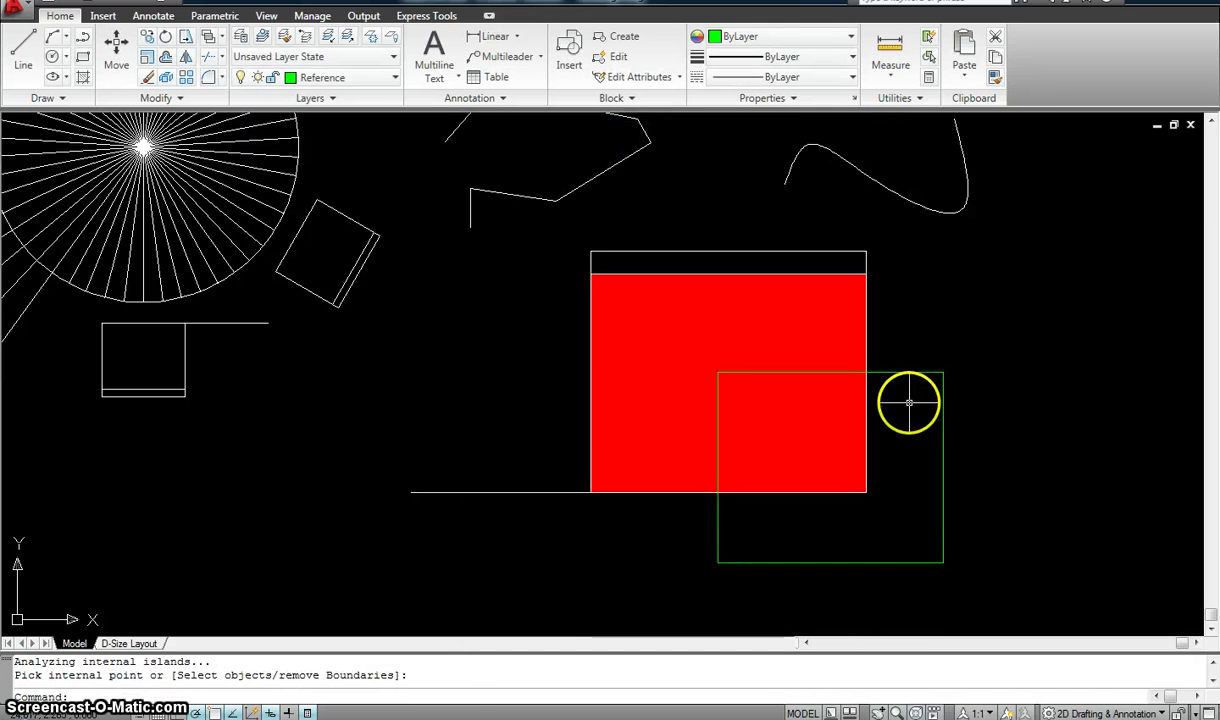
text(m)
key(Return)
click(967, 592)
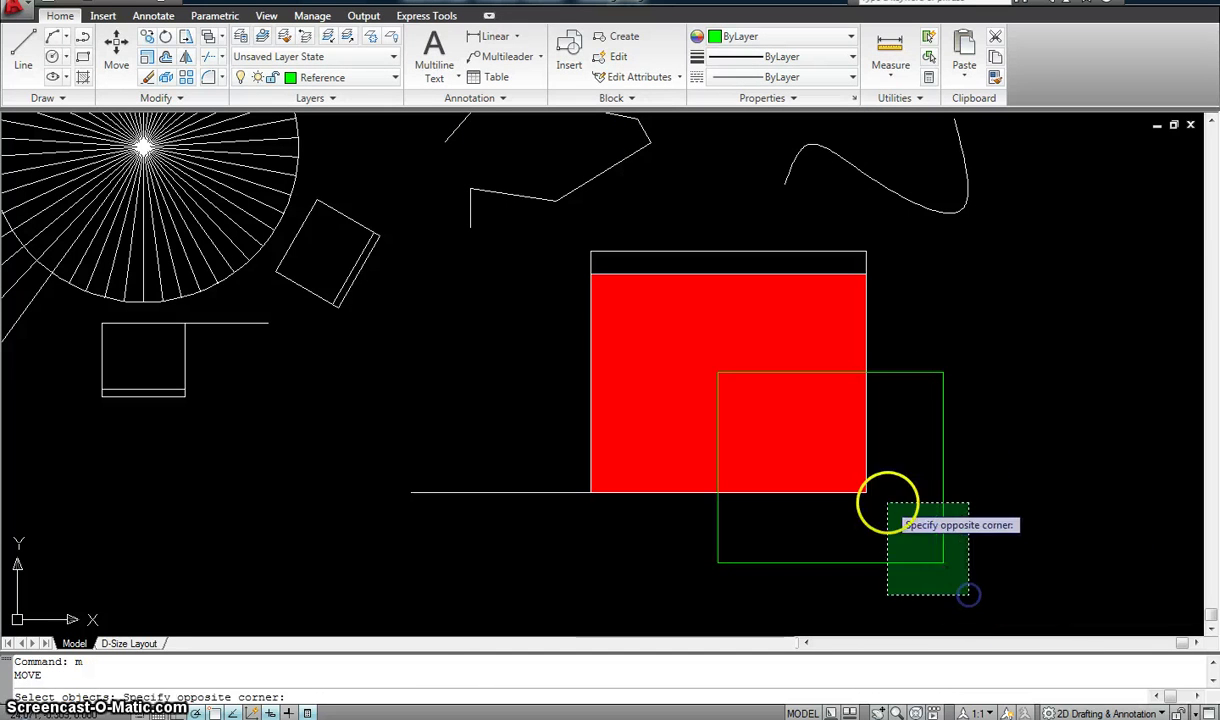
click(888, 504)
- Hatch the green rectangle with a solid green fill
key(Return)
click(968, 292)
click(1125, 290)
key(Escape)
text(h)
key(Return)
click(994, 458)
key(Return)
key(Return)
text(m)
key(Return)
click(1104, 568)
click(1077, 496)
key(Return)
- Move the green square onto the red square's lower-right corner
click(1034, 298)
click(953, 289)
key(Escape)
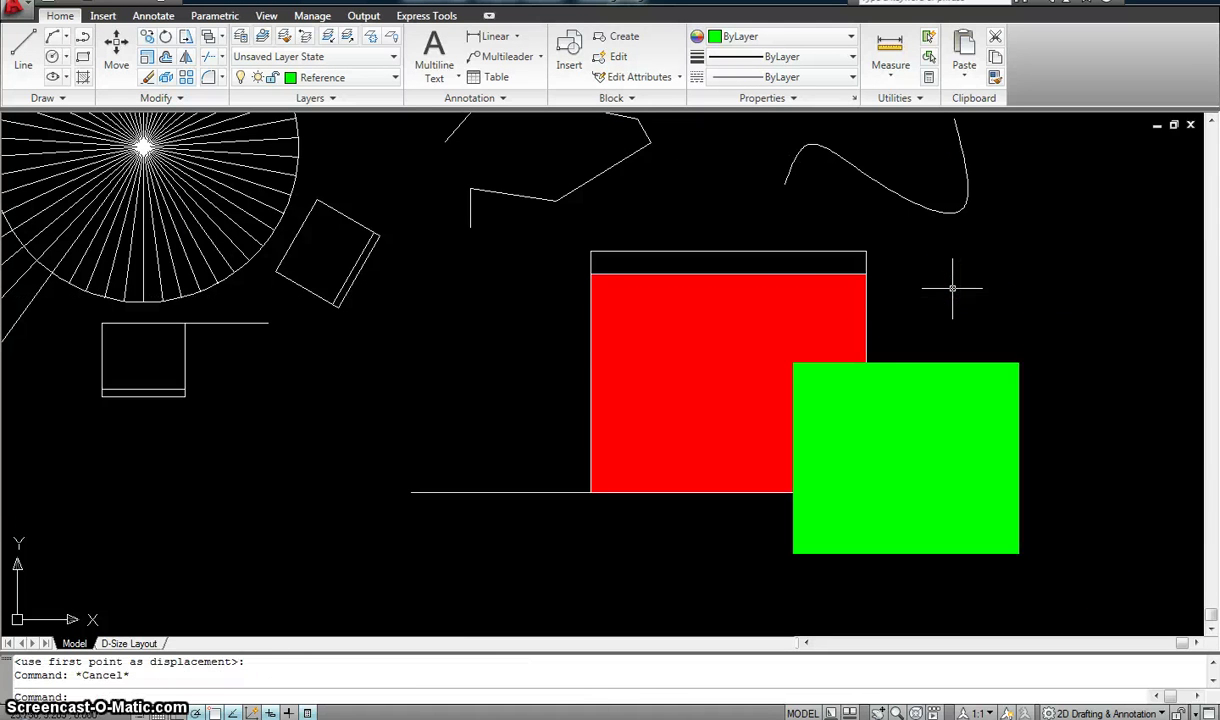
click(860, 362)
- Select the red square and bring it to the front via the shortcut menu
click(791, 493)
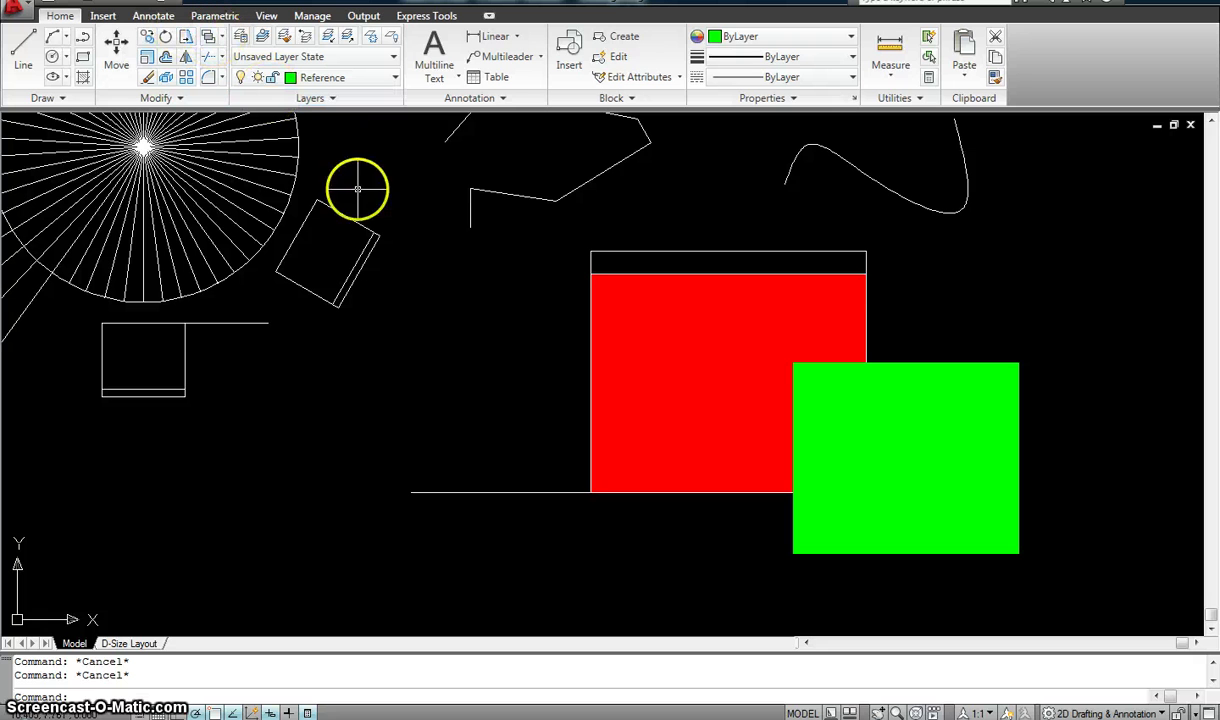
click(609, 284)
click(590, 280)
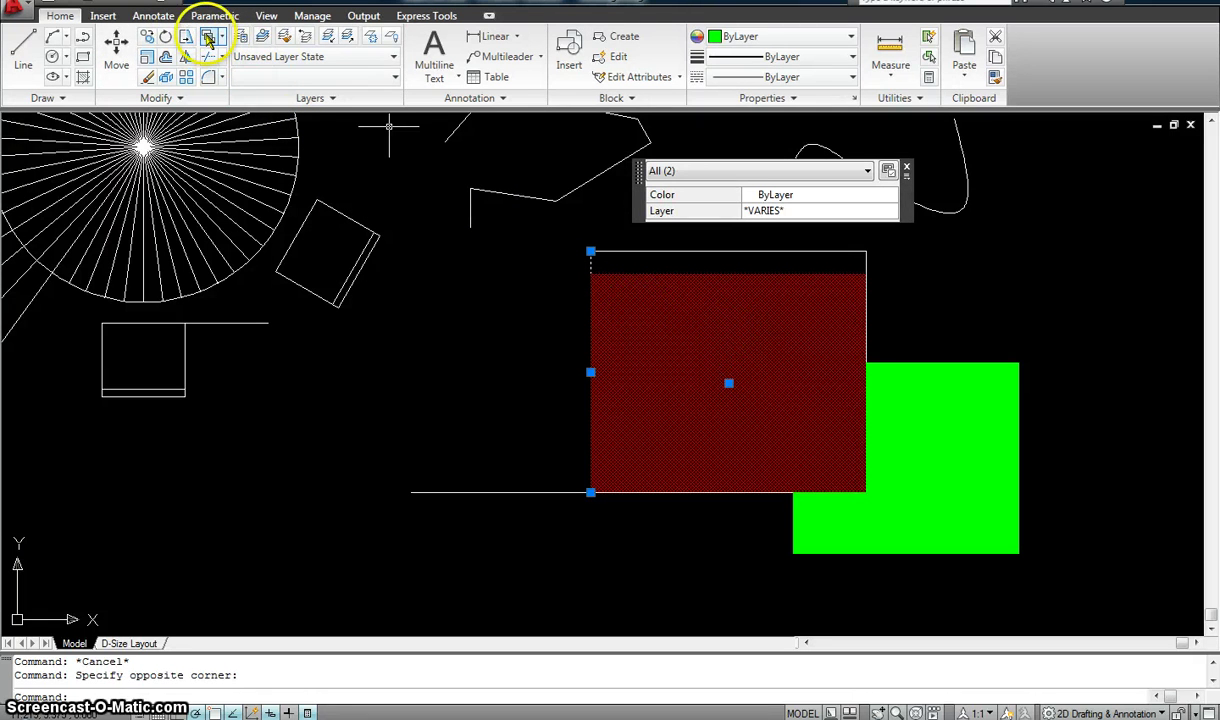
right_click(630, 296)
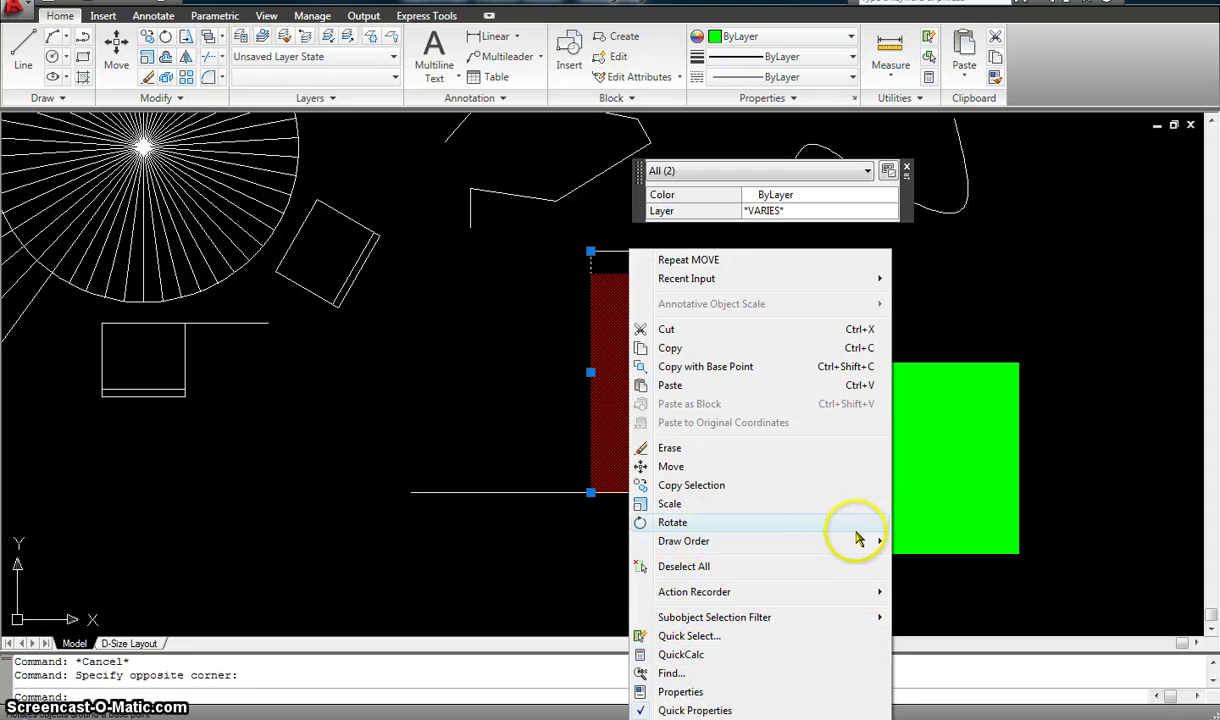
mouse_move(730, 543)
click(540, 542)
key(Escape)
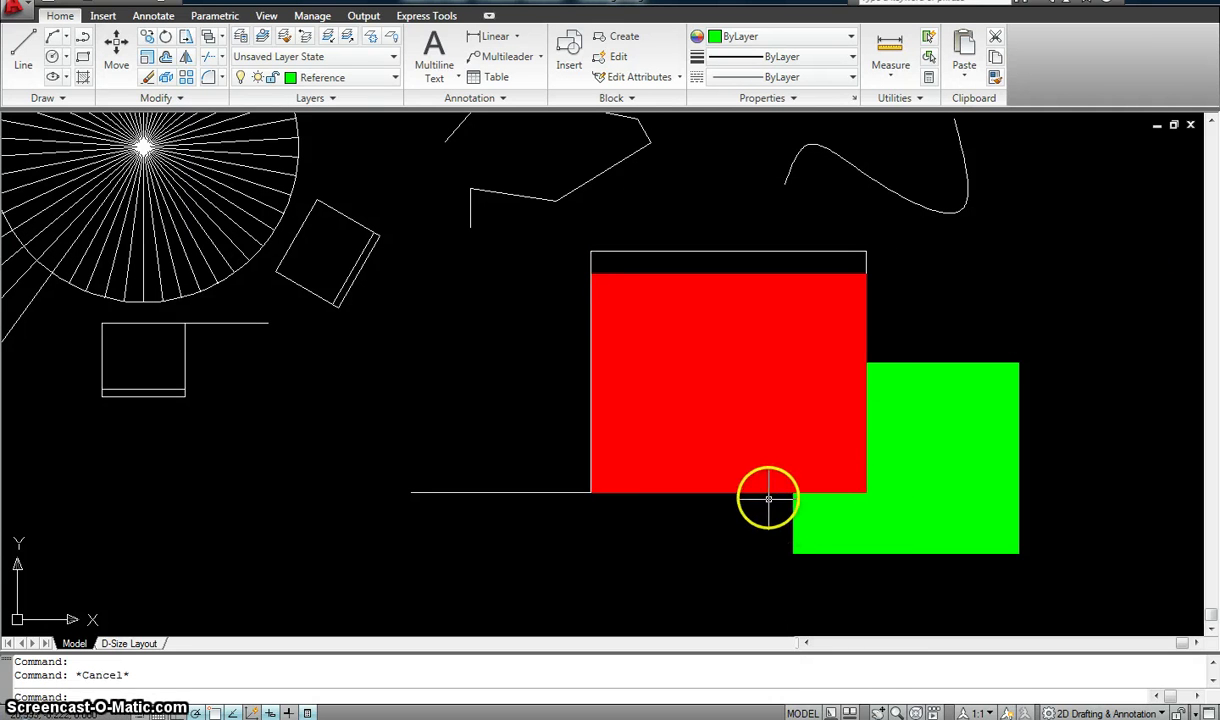
- Use Draw Order to send the red hatch behind the green square
click(719, 490)
right_click(719, 491)
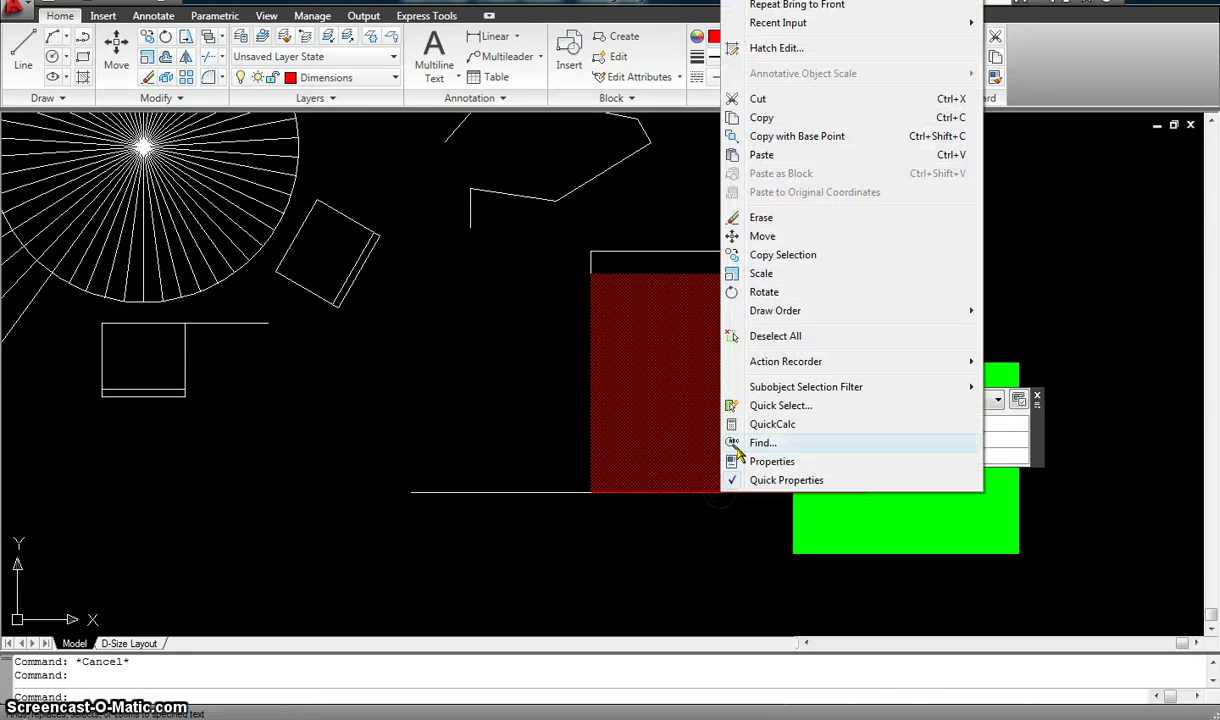
click(780, 312)
click(695, 330)
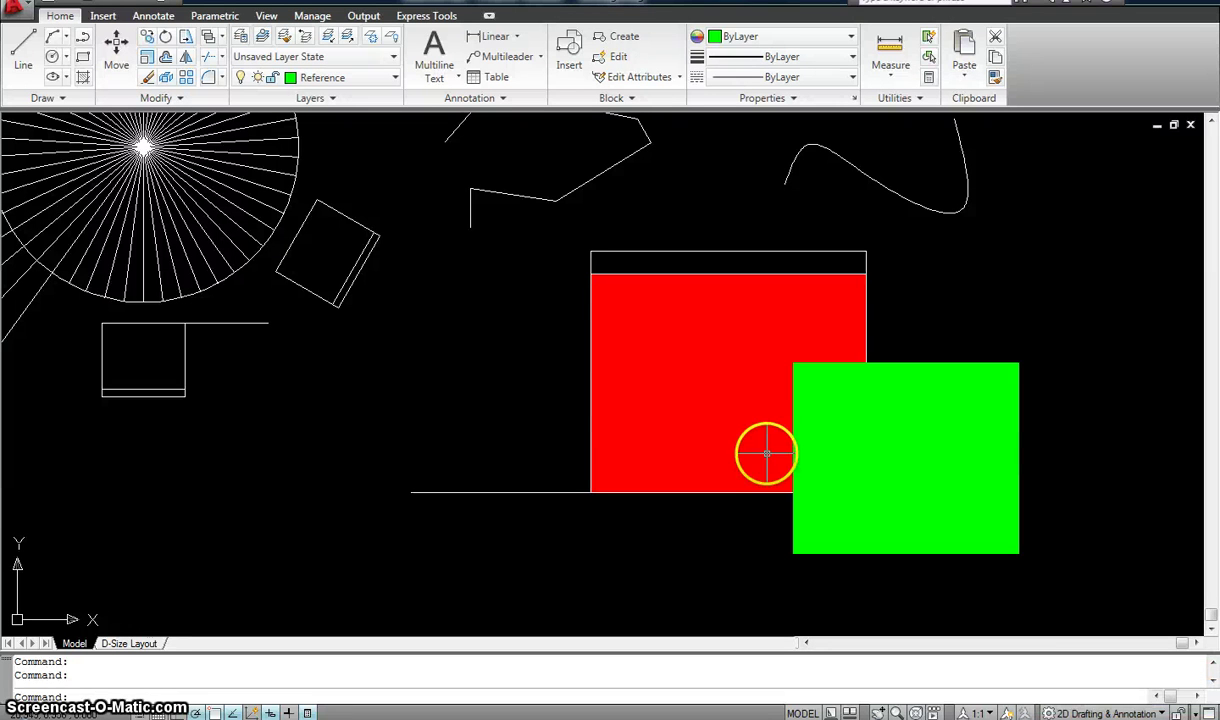
- Select the green hatch and send it behind the red square with Draw Order
click(766, 490)
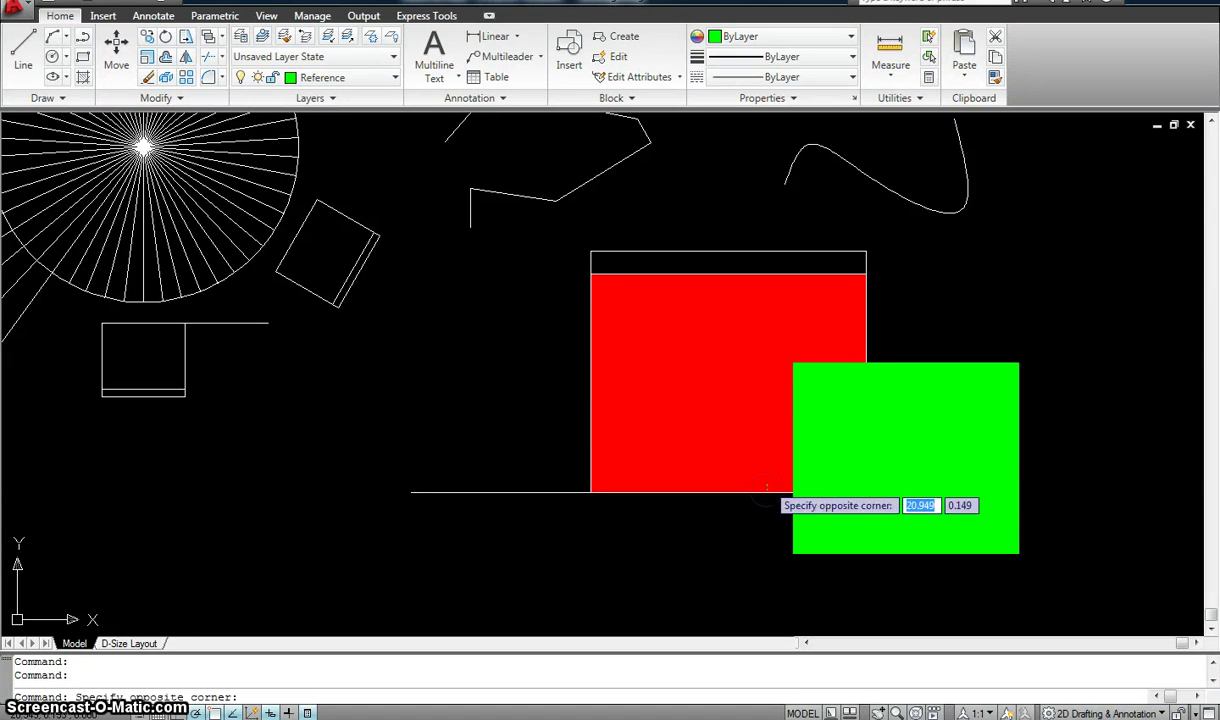
click(770, 470)
click(899, 429)
click(818, 395)
key(Escape)
key(Escape)
click(790, 393)
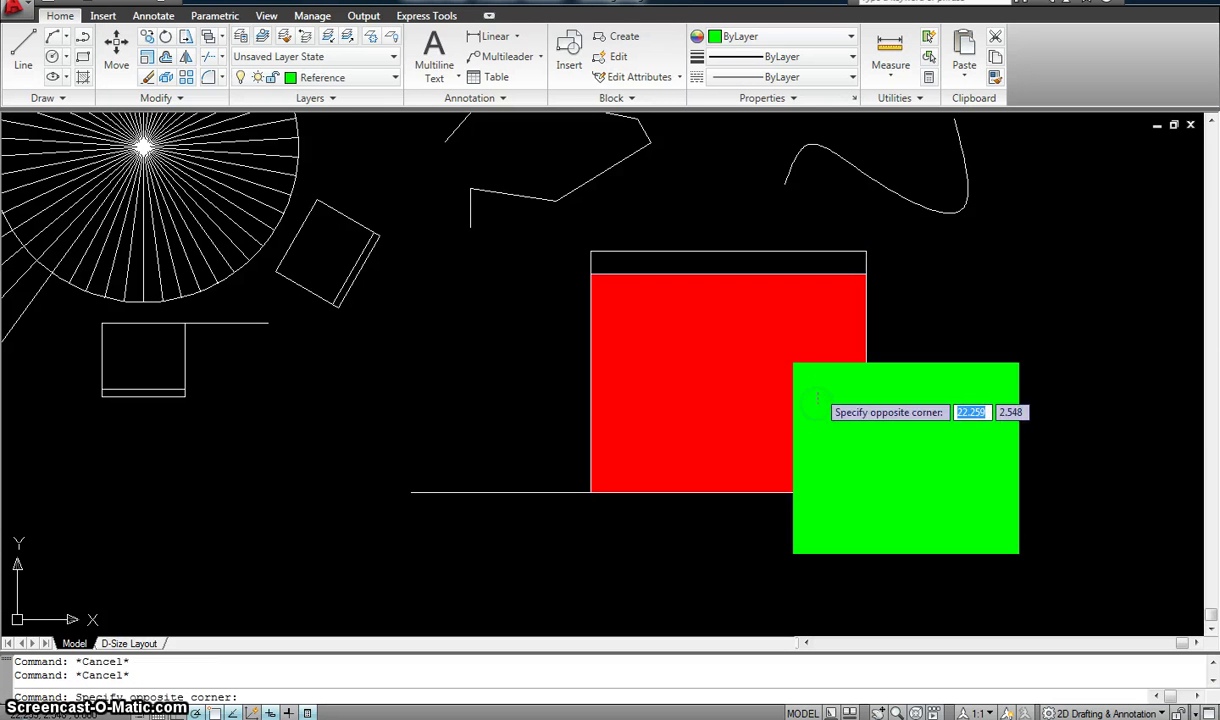
click(810, 381)
right_click(828, 387)
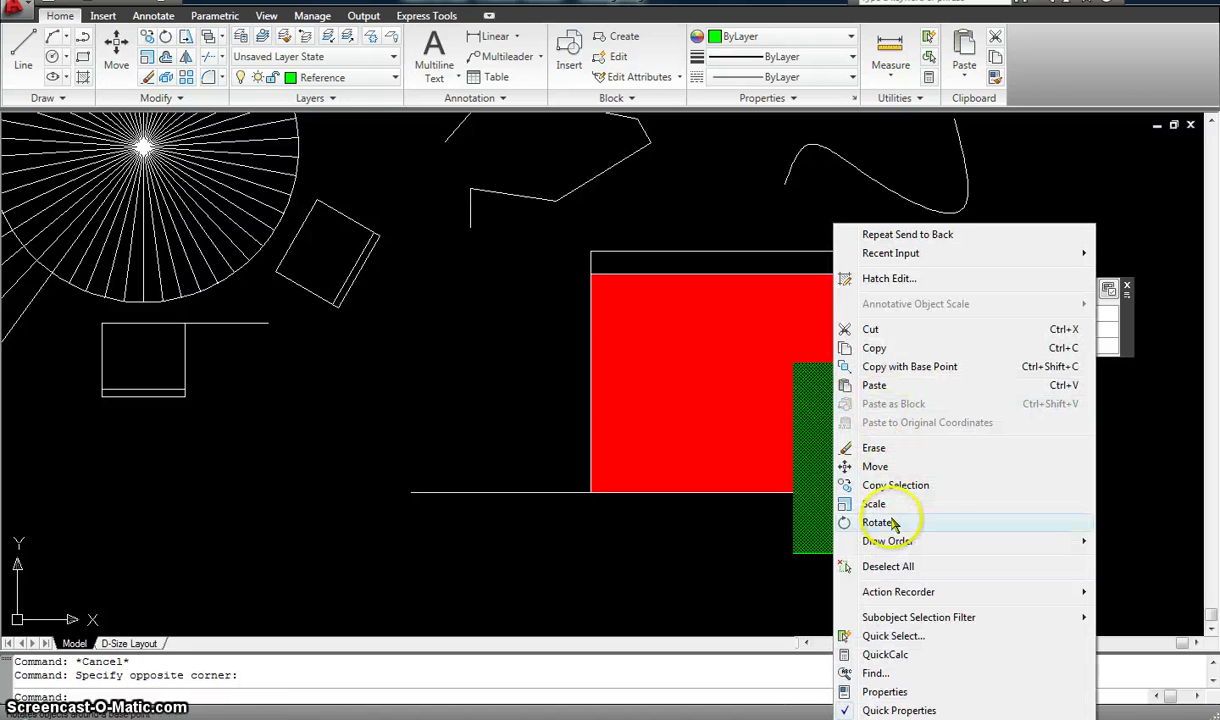
mouse_move(840, 540)
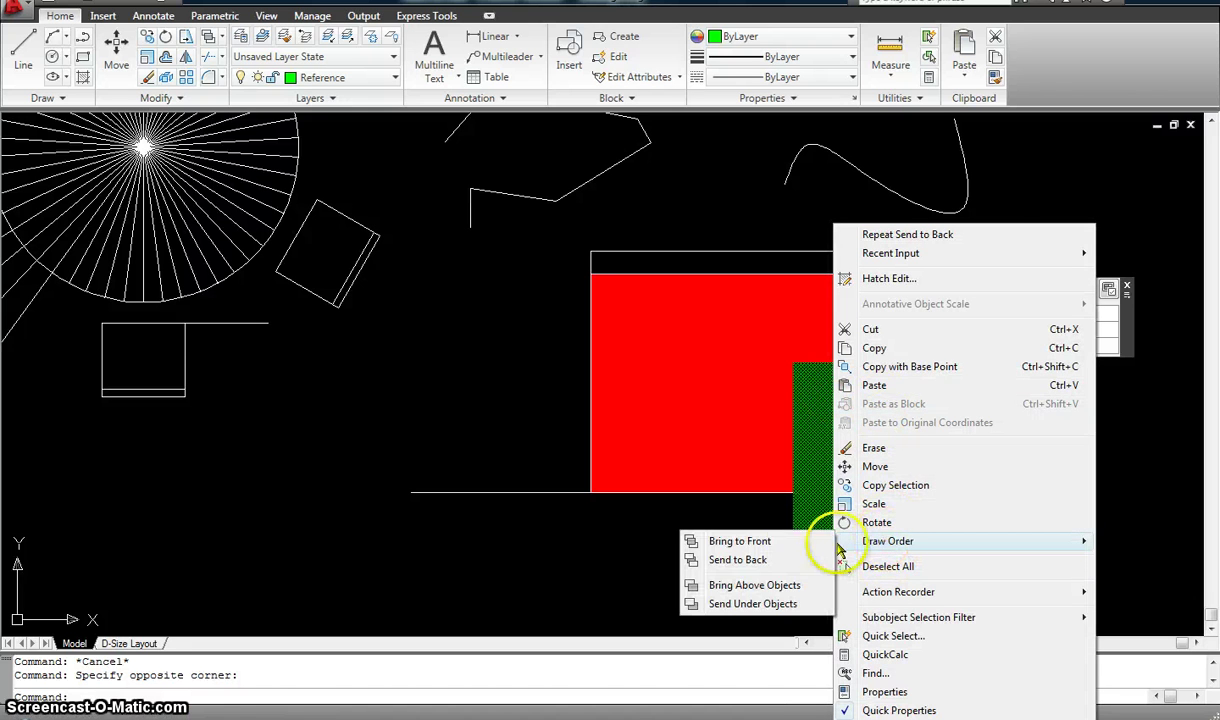
click(755, 561)
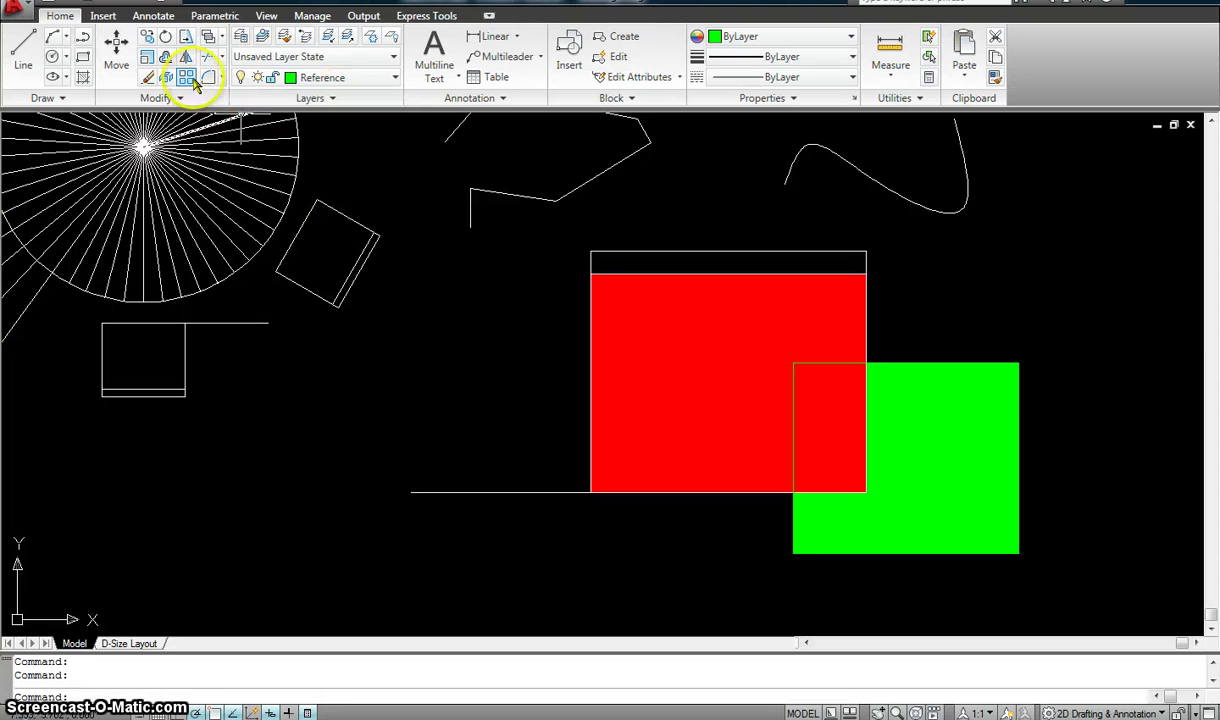
click(222, 38)
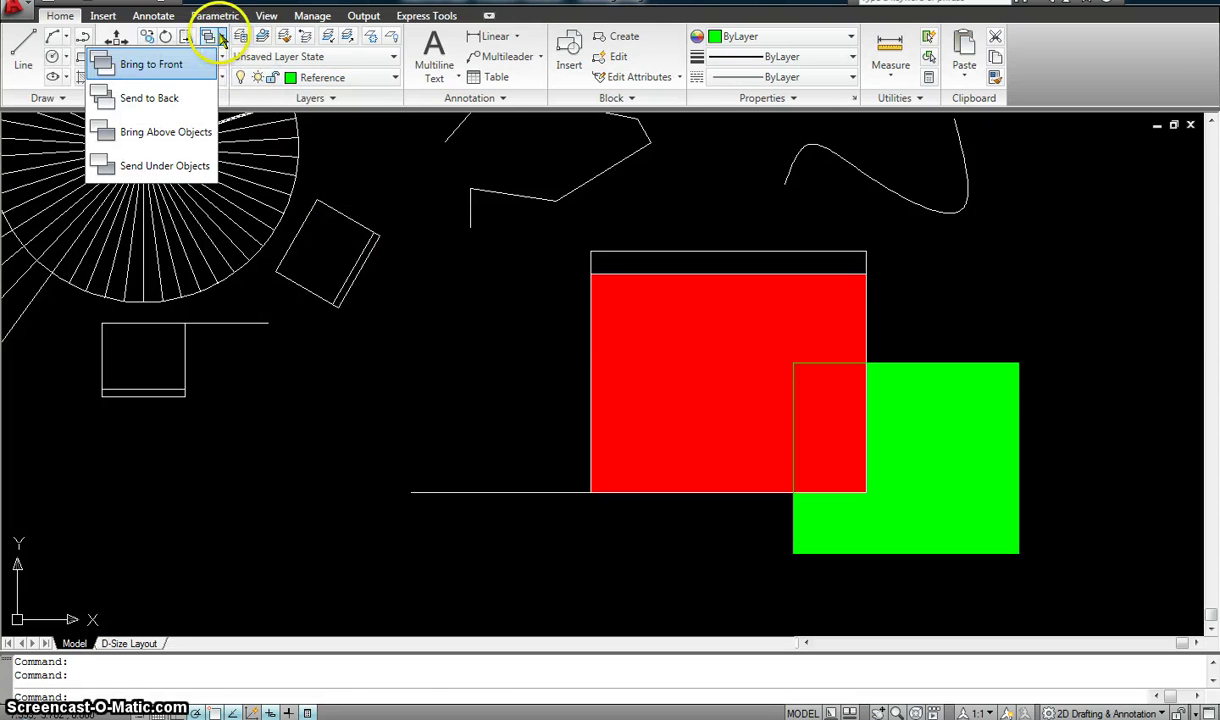
key(Escape)
click(846, 368)
right_click(905, 462)
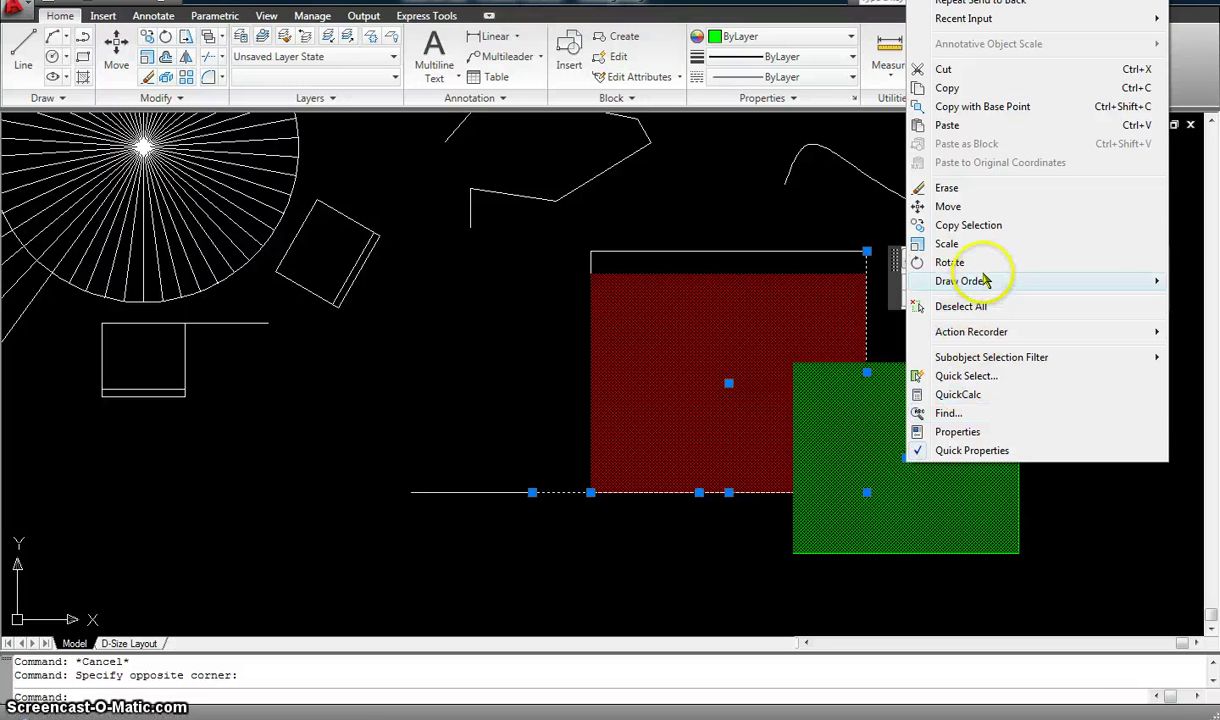
mouse_move(985, 287)
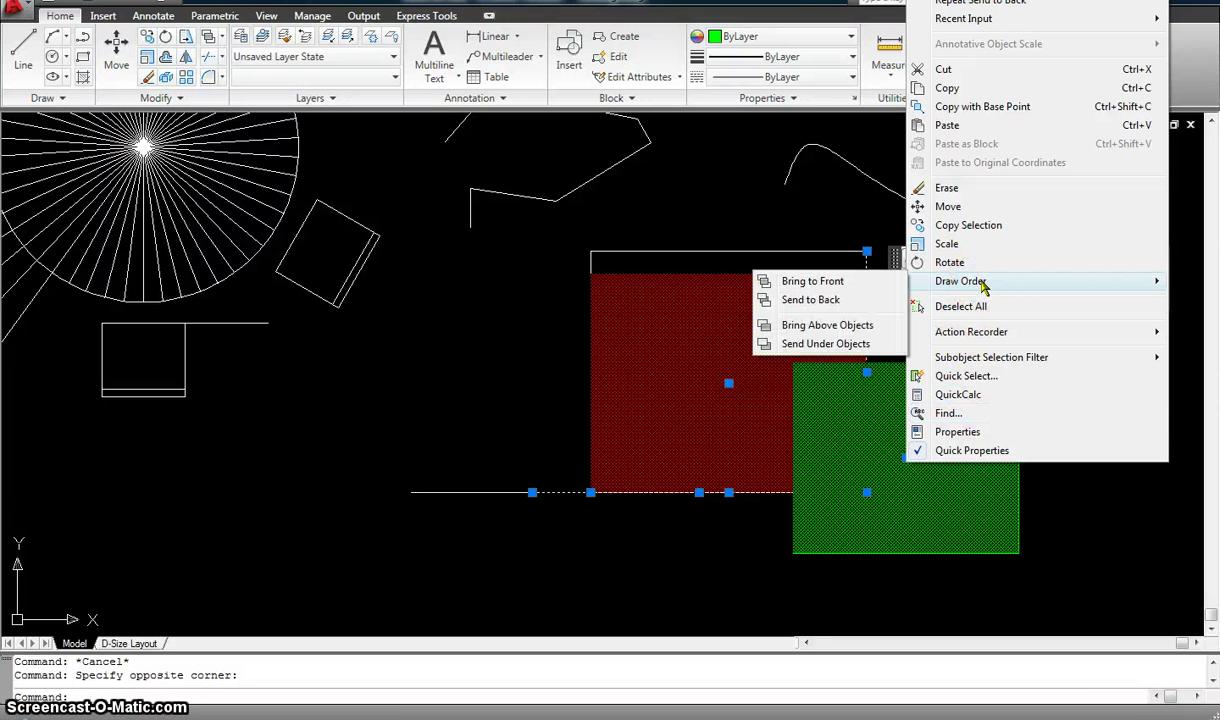
click(981, 281)
click(66, 376)
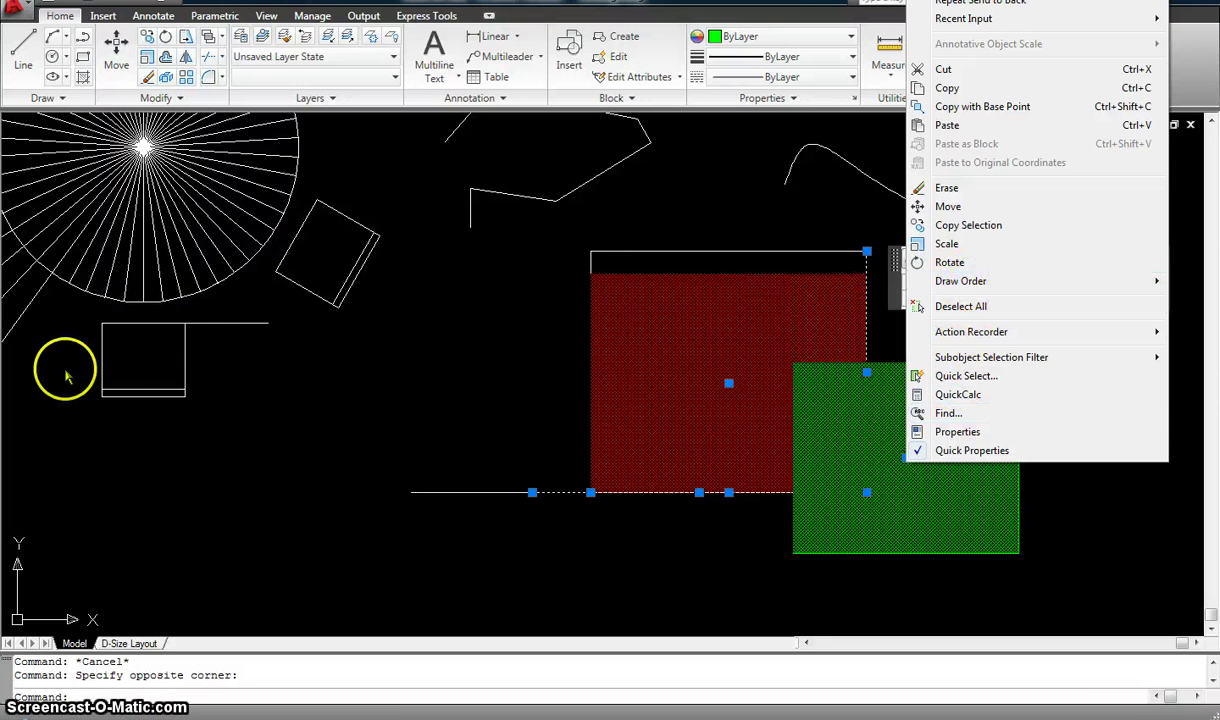
click(307, 375)
scroll(312, 385, down, 3)
scroll(318, 402, up, 2)
middle_drag(318, 403, 399, 449)
key(Escape)
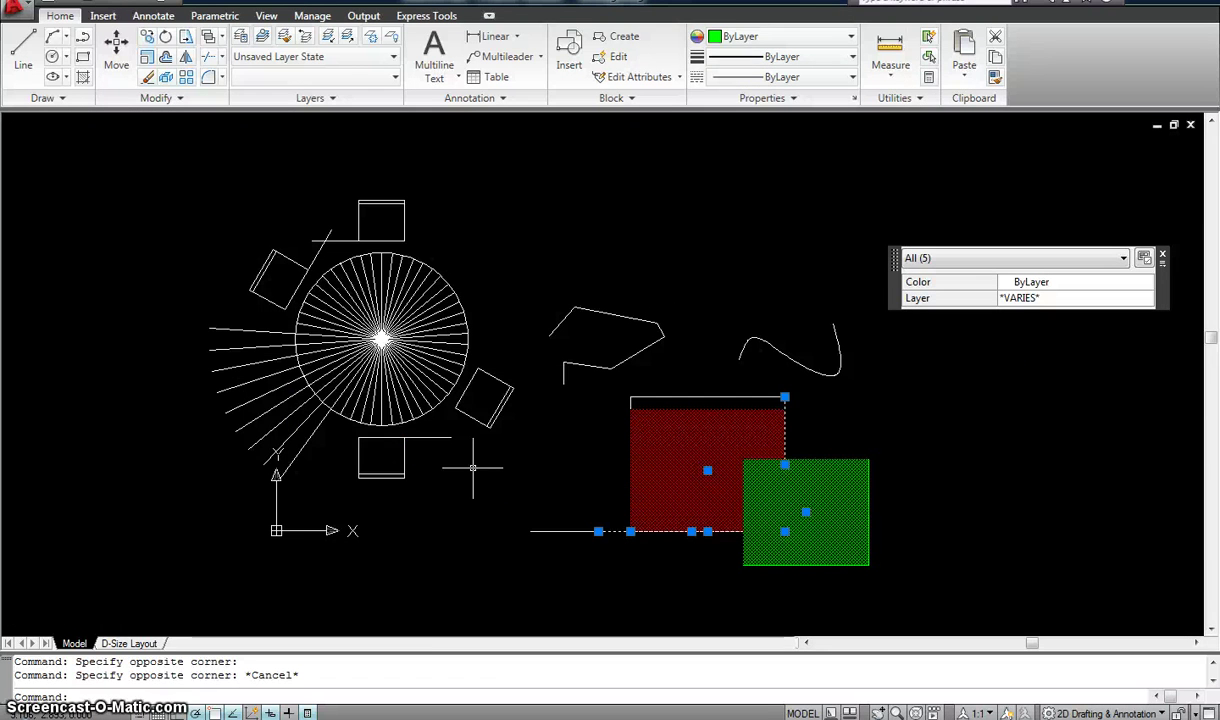